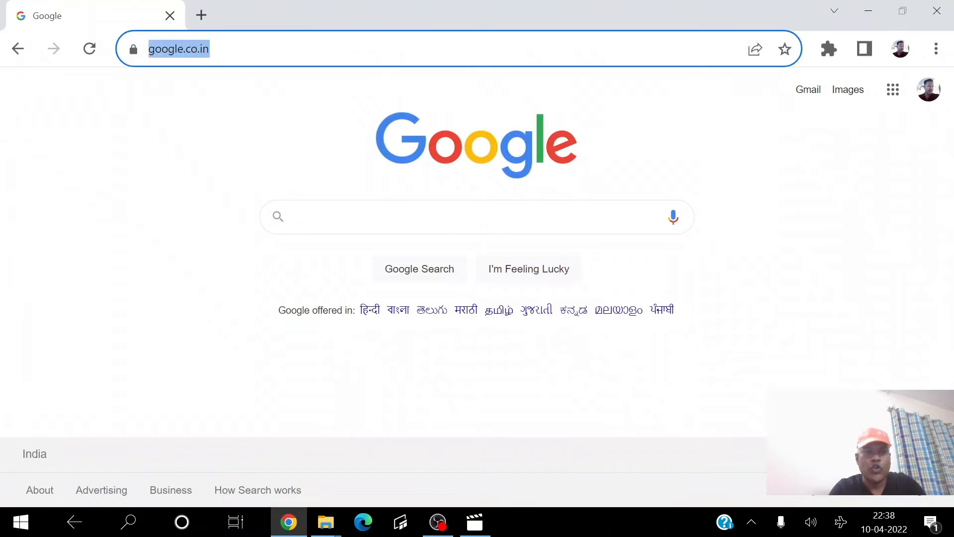
text(a.com)
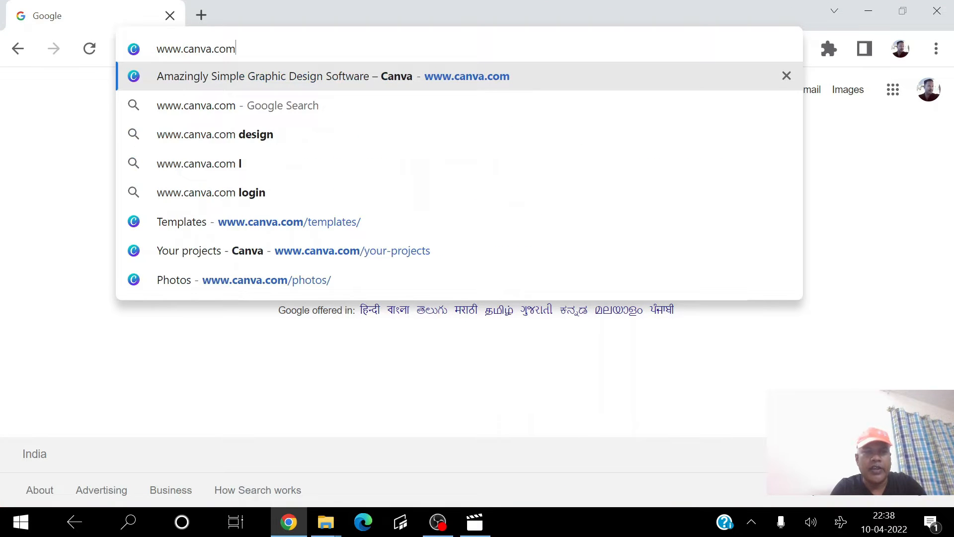
key(Return)
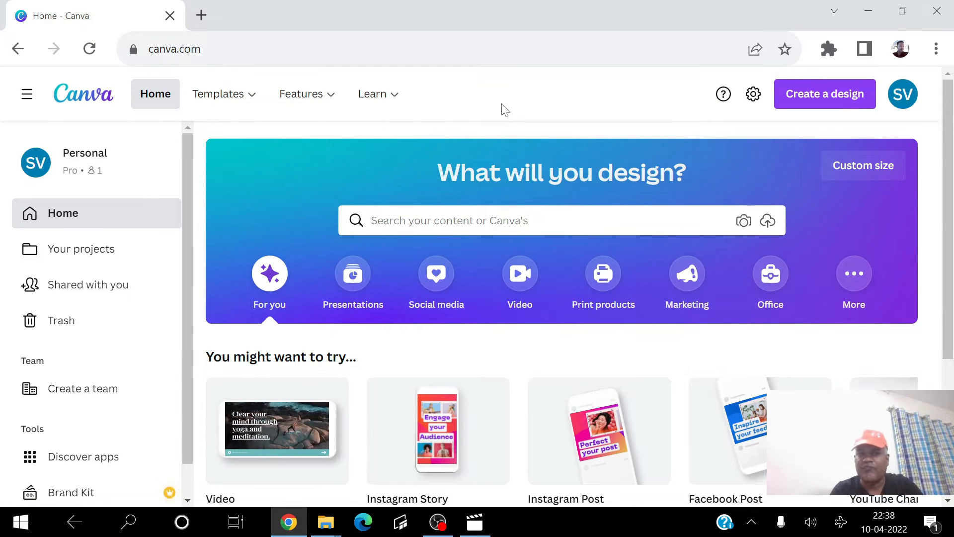
click(828, 102)
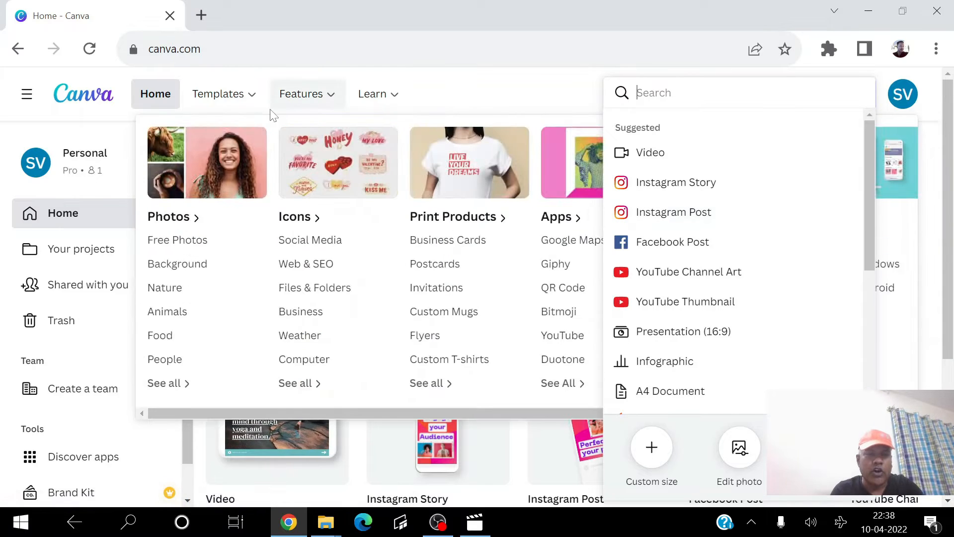
click(226, 98)
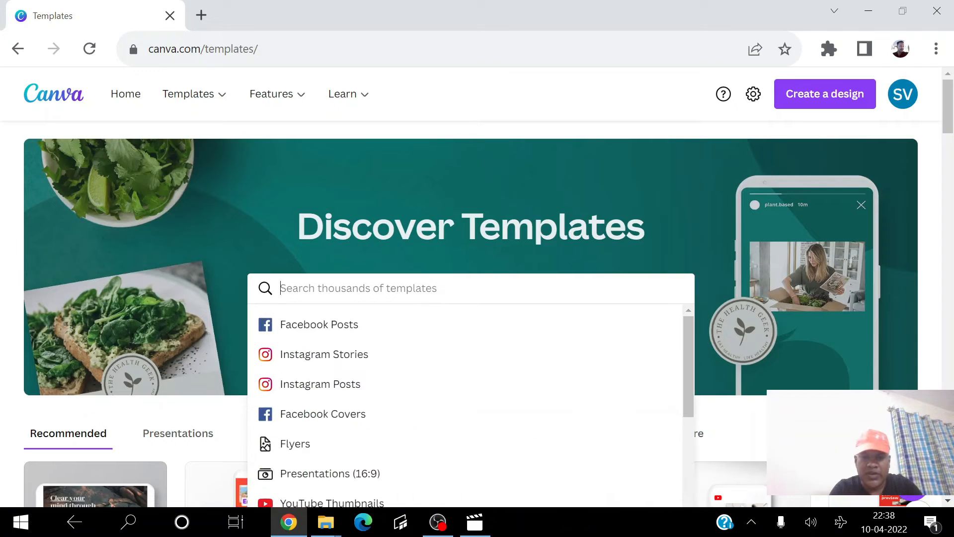
text(inst)
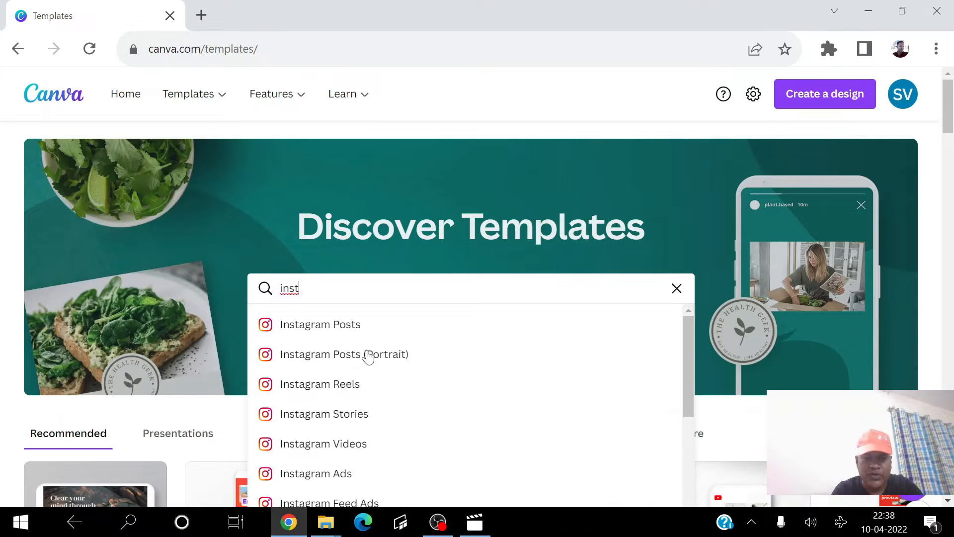
click(360, 326)
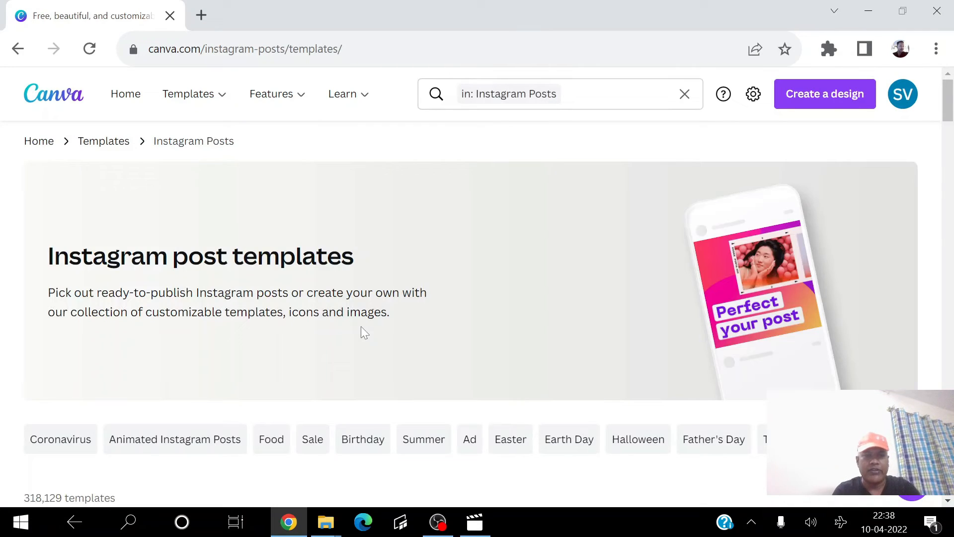
Browse the Instagram post templates to examine the designs on offer
click(948, 500)
scroll(353, 366, down, 5)
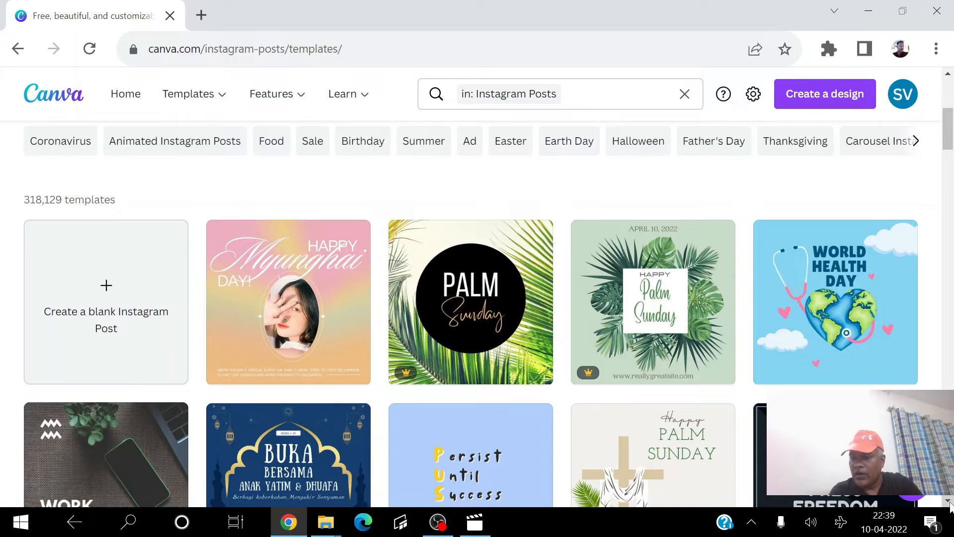
scroll(950, 505, down, 6)
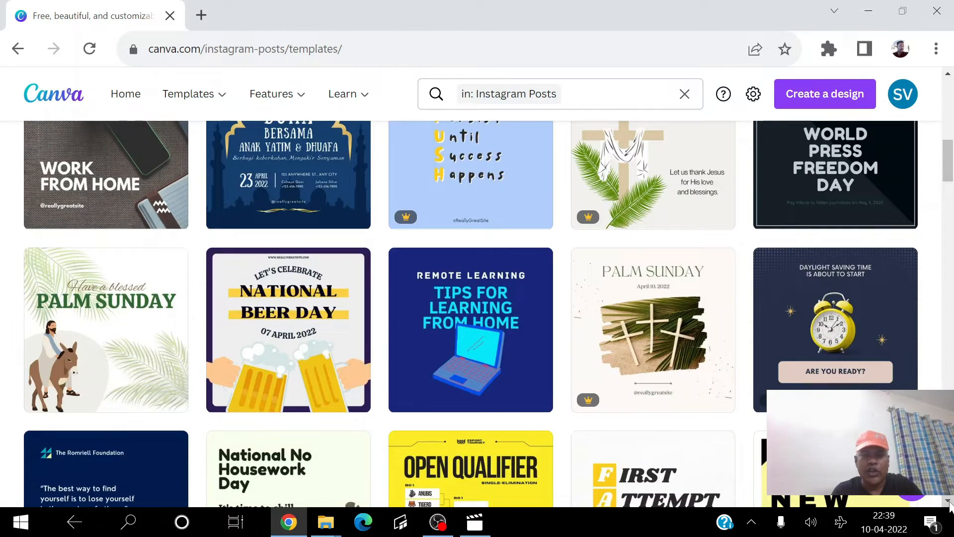
scroll(949, 505, down, 3)
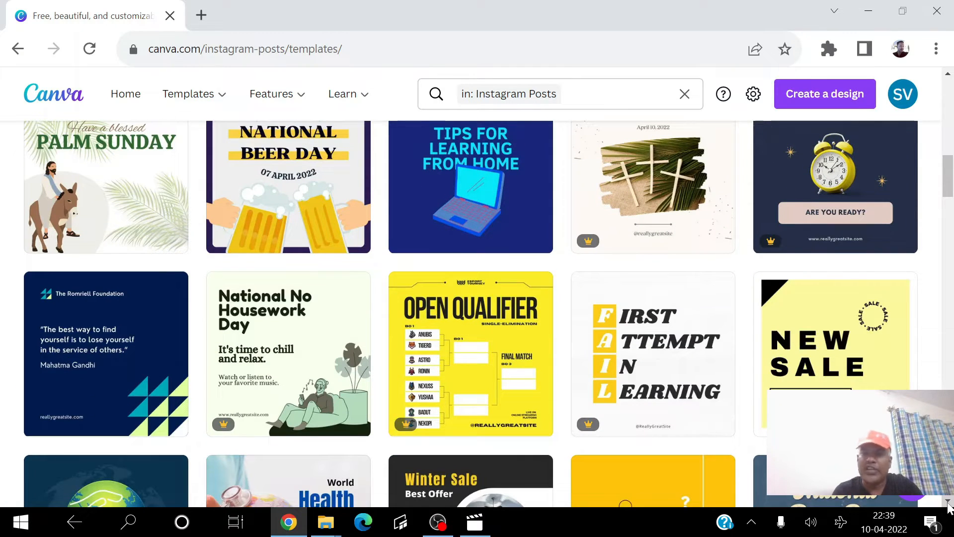
scroll(950, 505, down, 5)
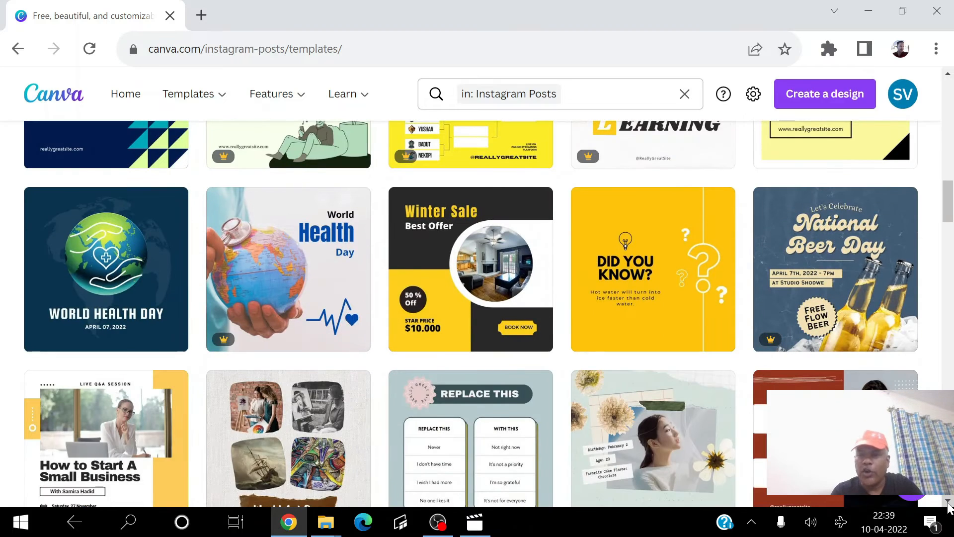
scroll(949, 505, down, 6)
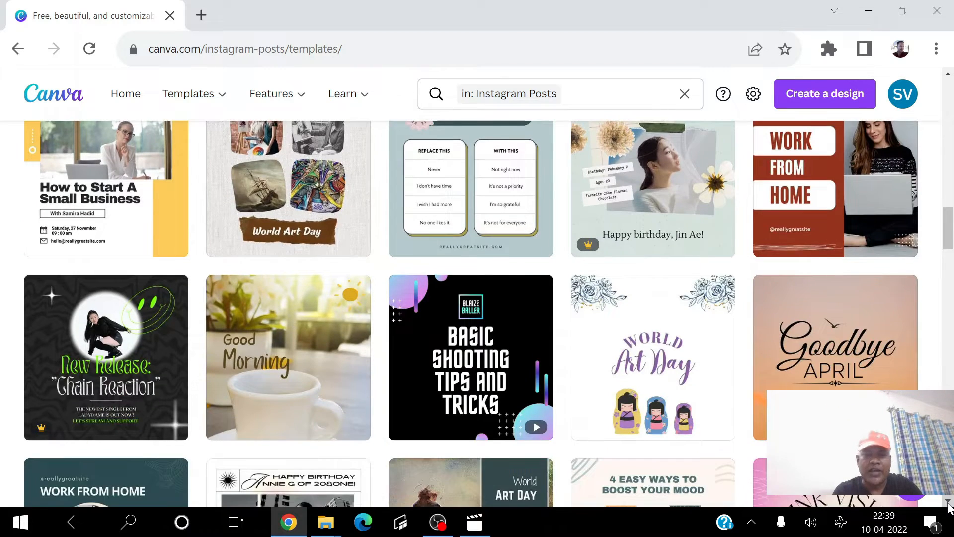
scroll(949, 505, down, 3)
scroll(949, 505, down, 5)
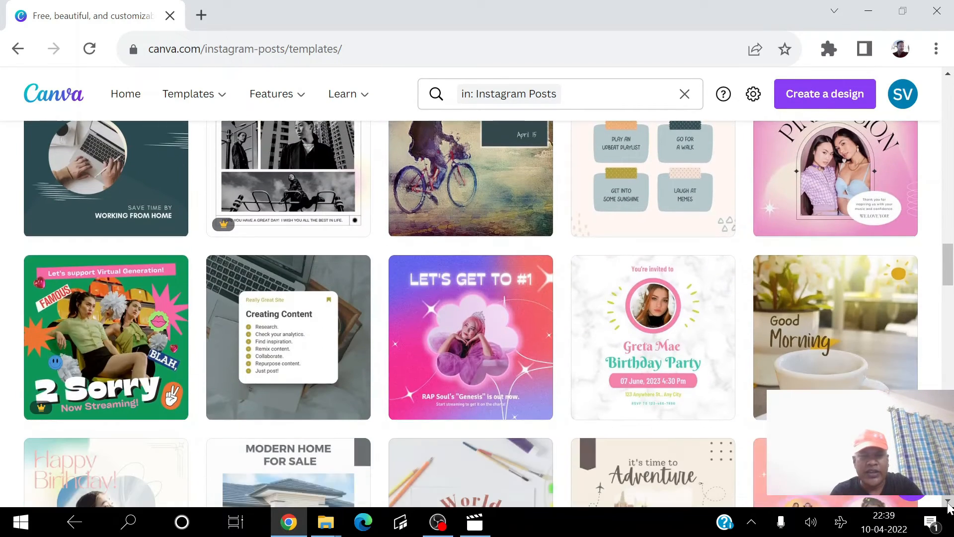
scroll(950, 505, down, 7)
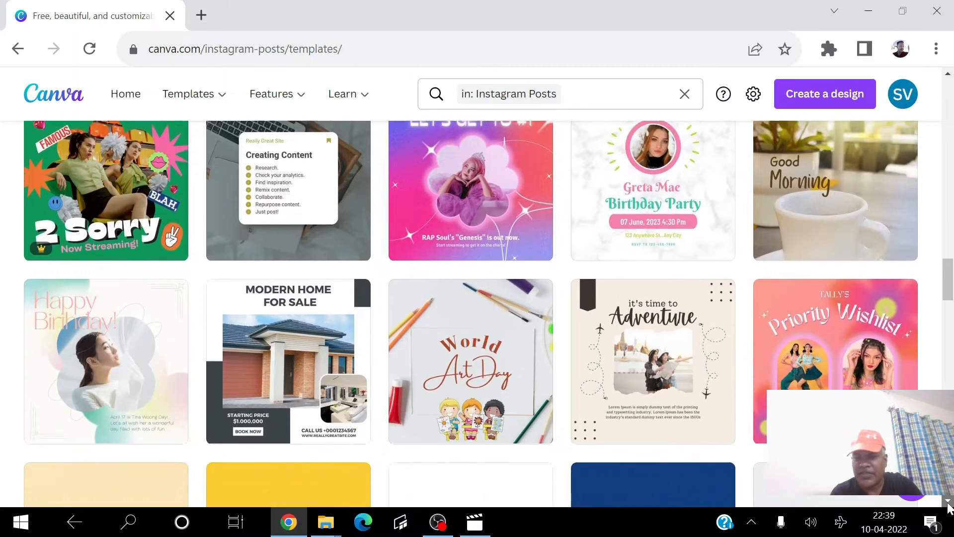
scroll(950, 505, down, 5)
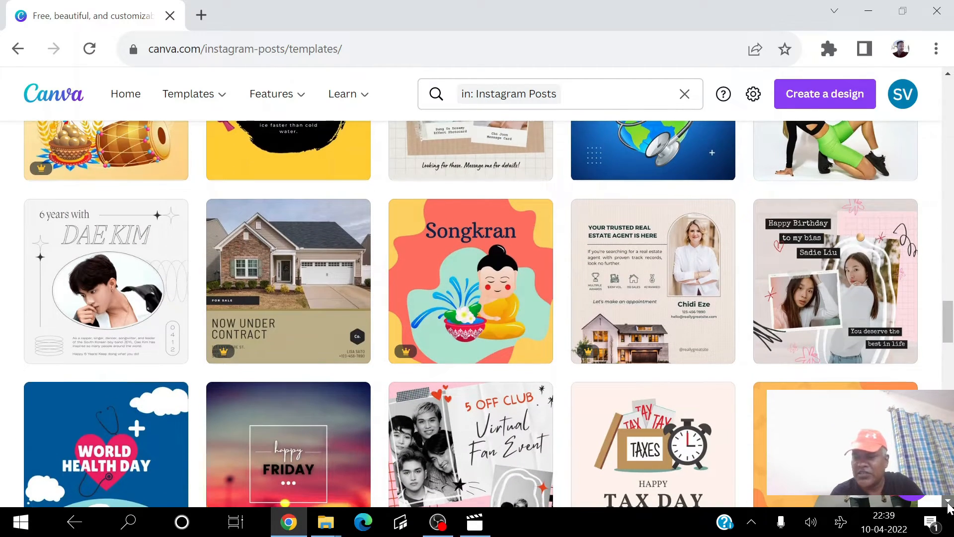
scroll(949, 505, down, 10)
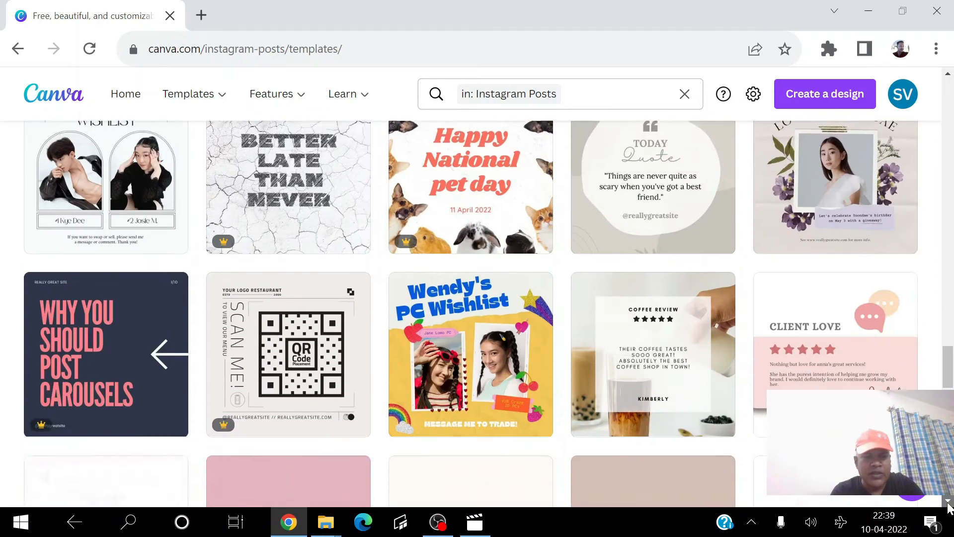
scroll(949, 505, down, 8)
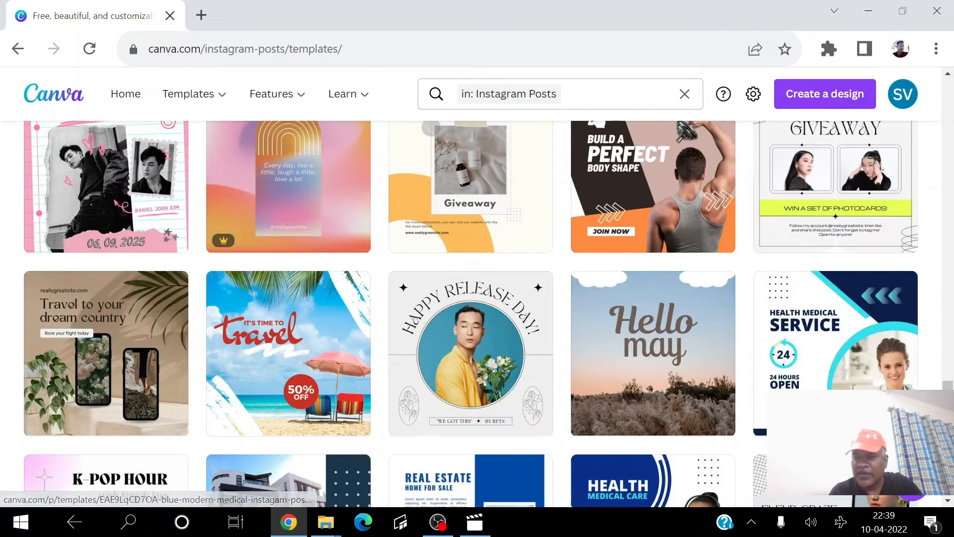
scroll(949, 504, down, 2)
scroll(949, 504, down, 8)
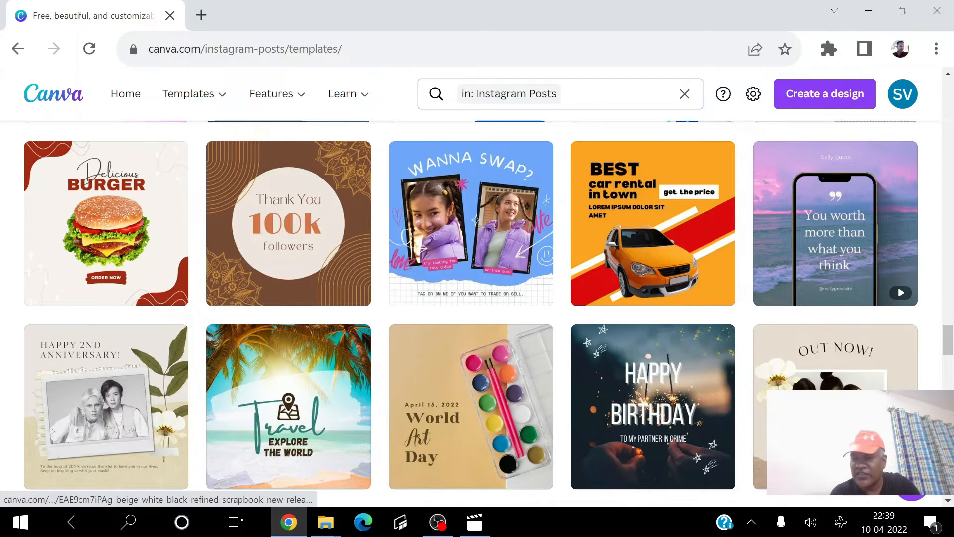
Create a blank Instagram Post from the template collection
click(949, 102)
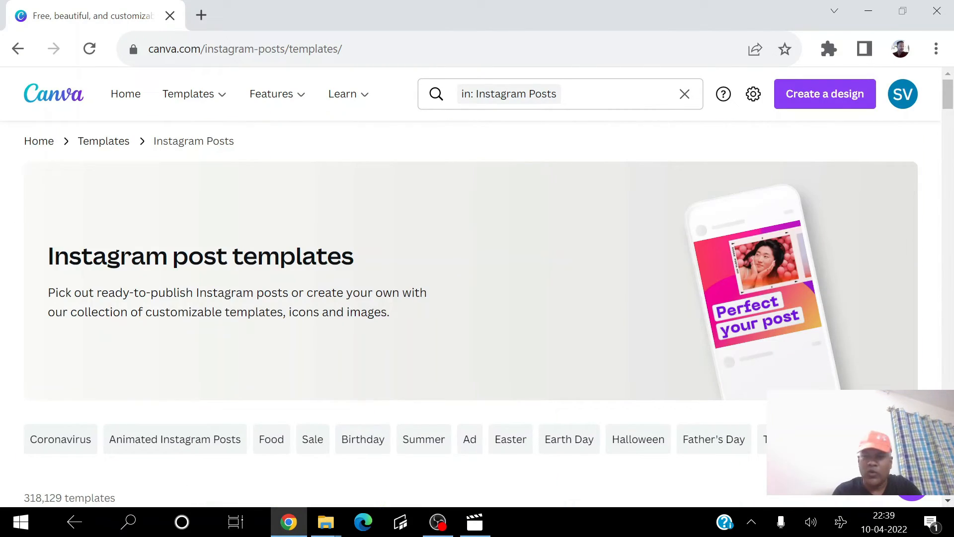
scroll(540, 475, down, 5)
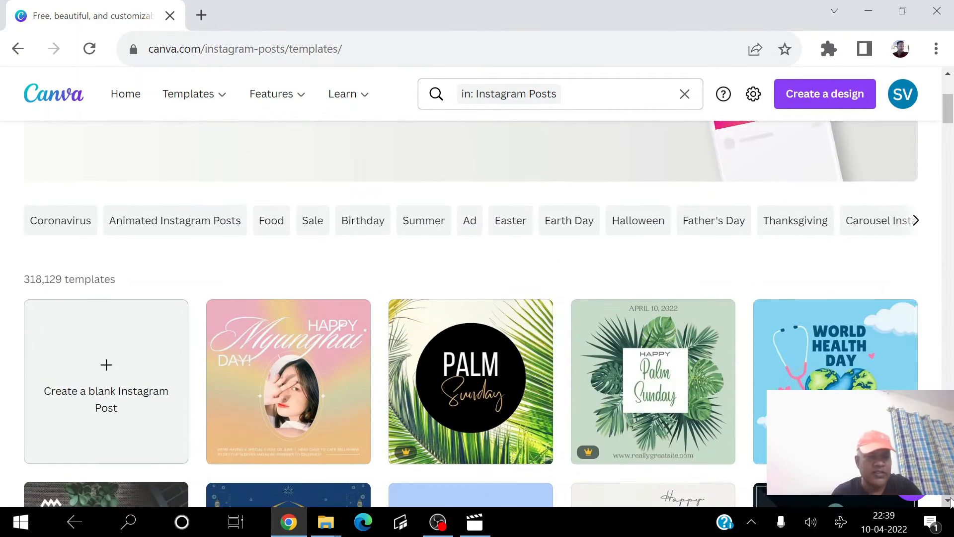
click(133, 377)
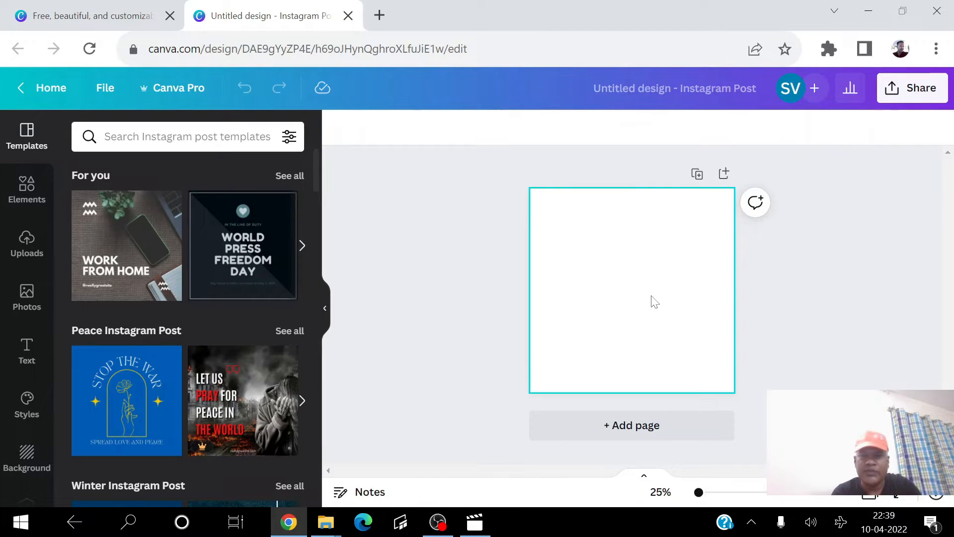
Fill the blank page's background with the solid pink colour
click(653, 301)
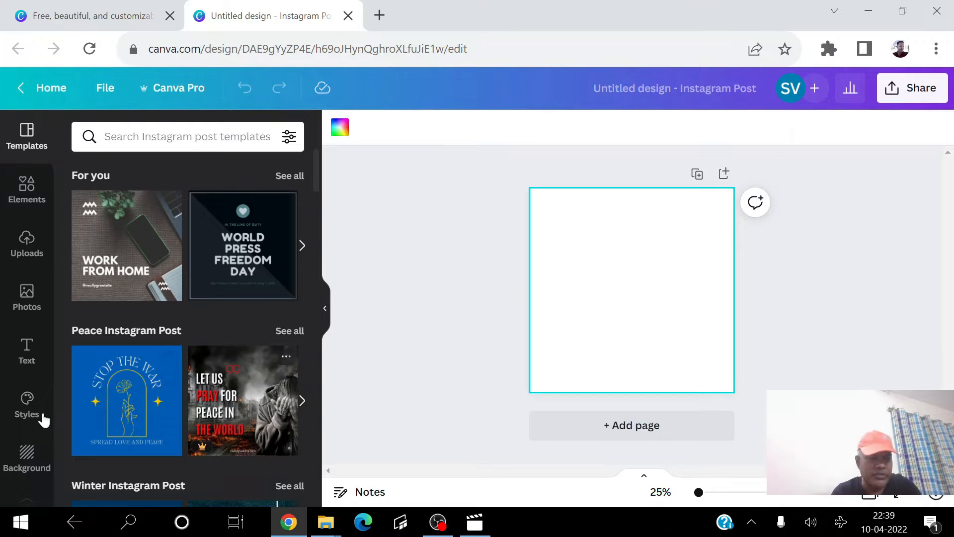
click(36, 464)
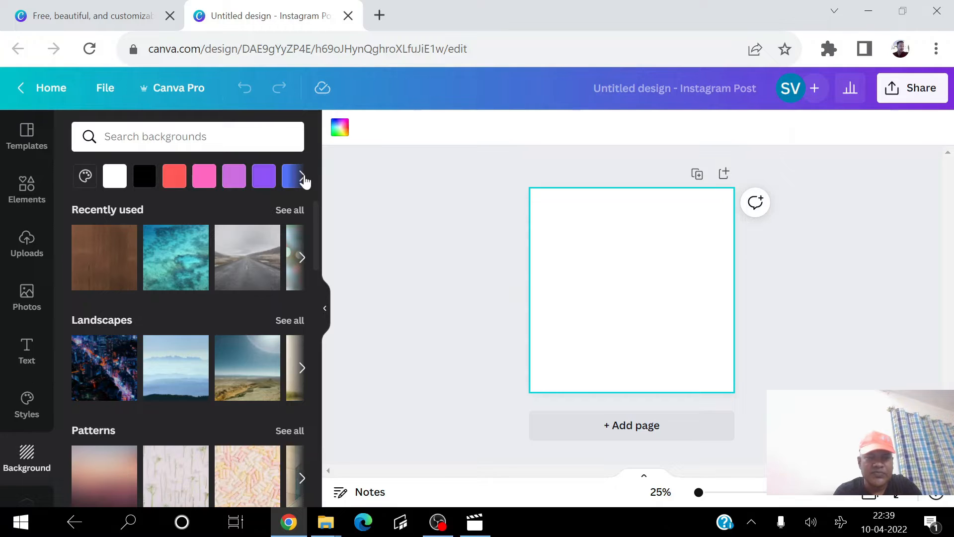
click(303, 178)
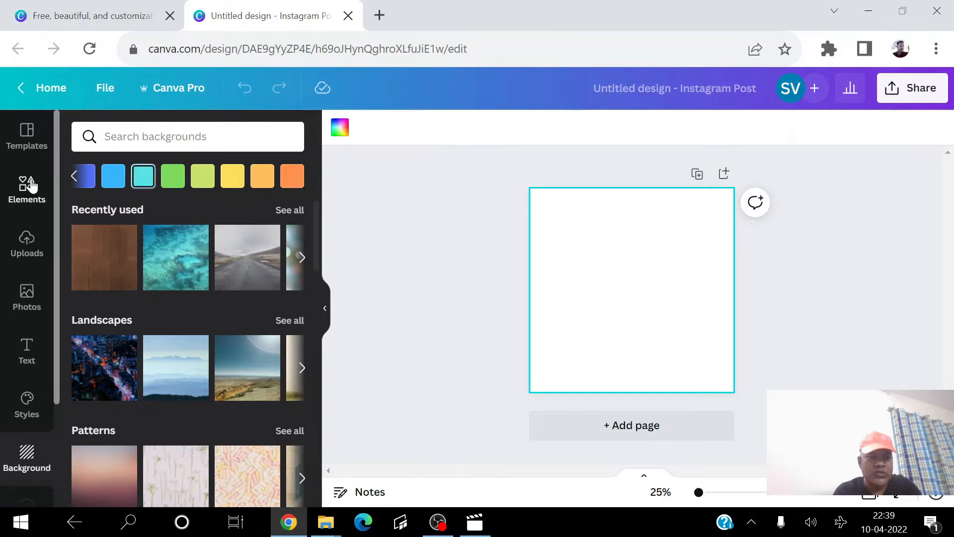
click(74, 177)
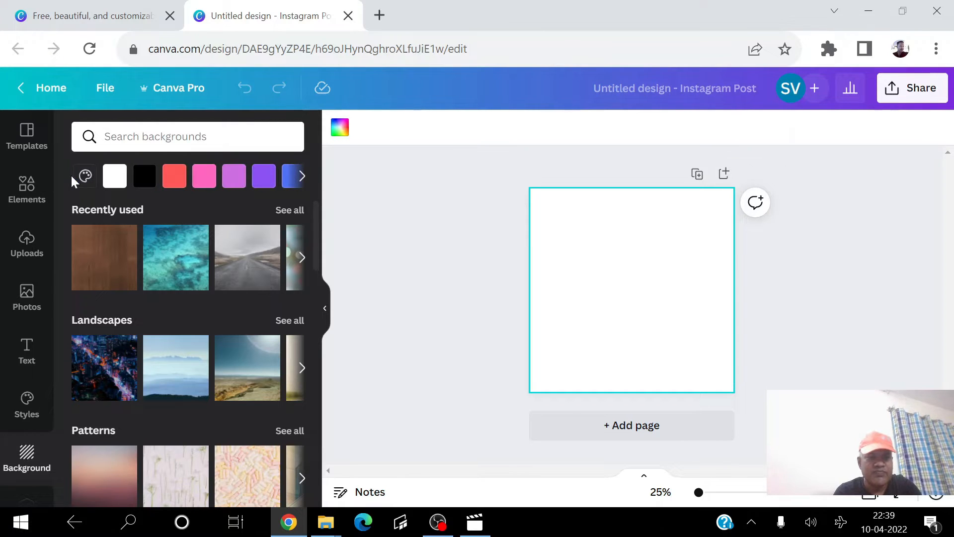
click(204, 177)
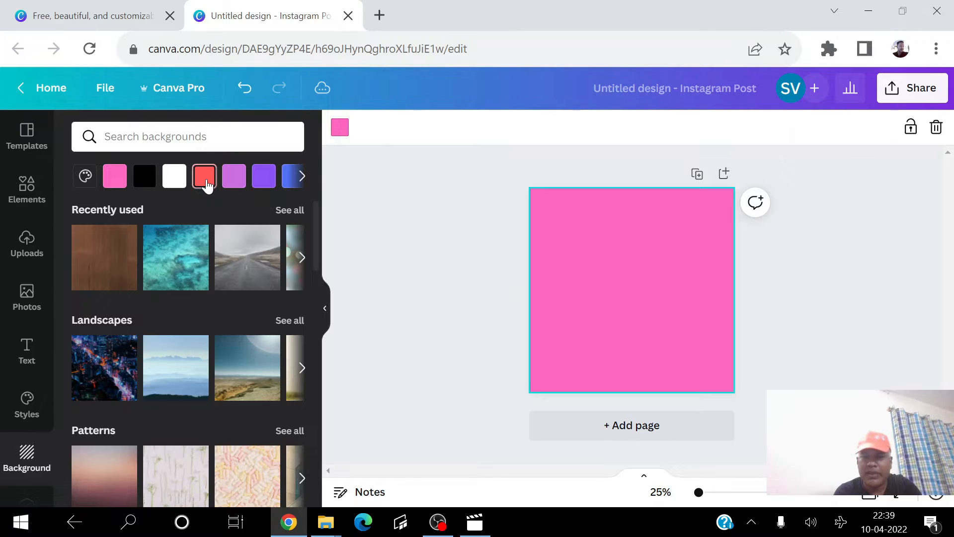
click(461, 269)
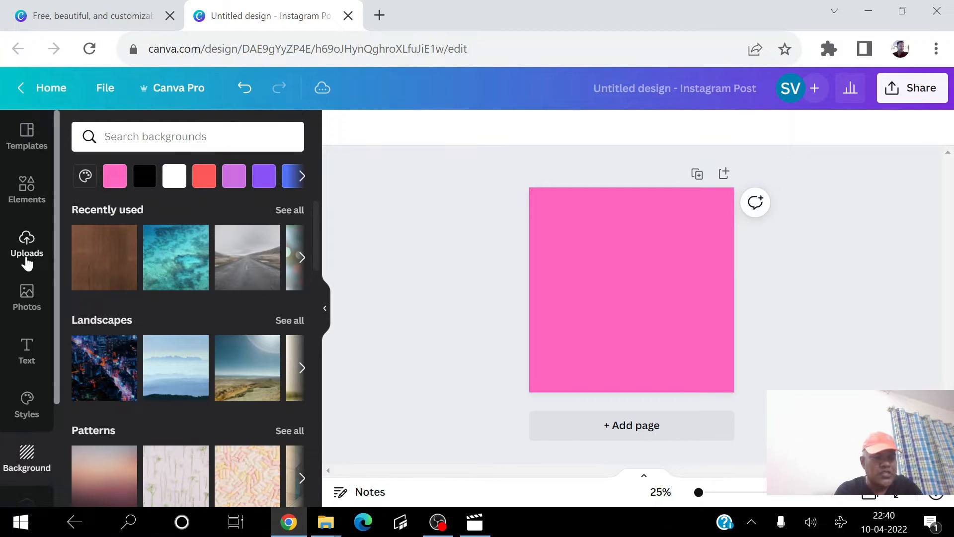
Add the uploaded photo of the man in the blue cap and shrink it into the page's upper-right corner
click(26, 256)
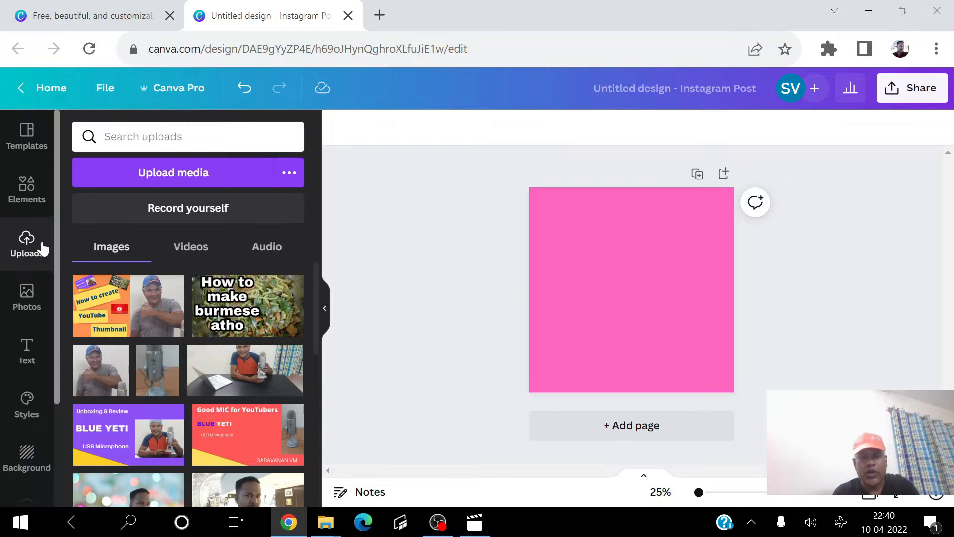
click(205, 178)
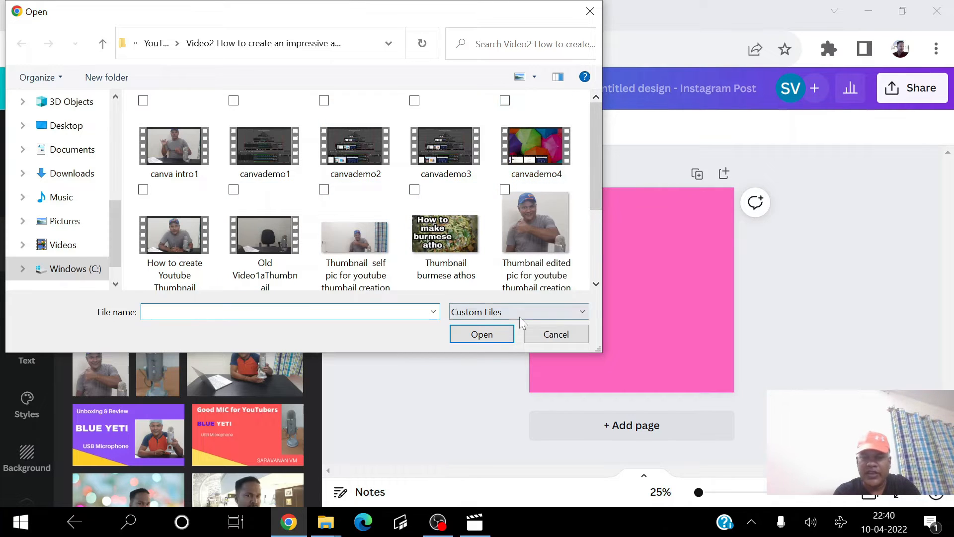
click(580, 332)
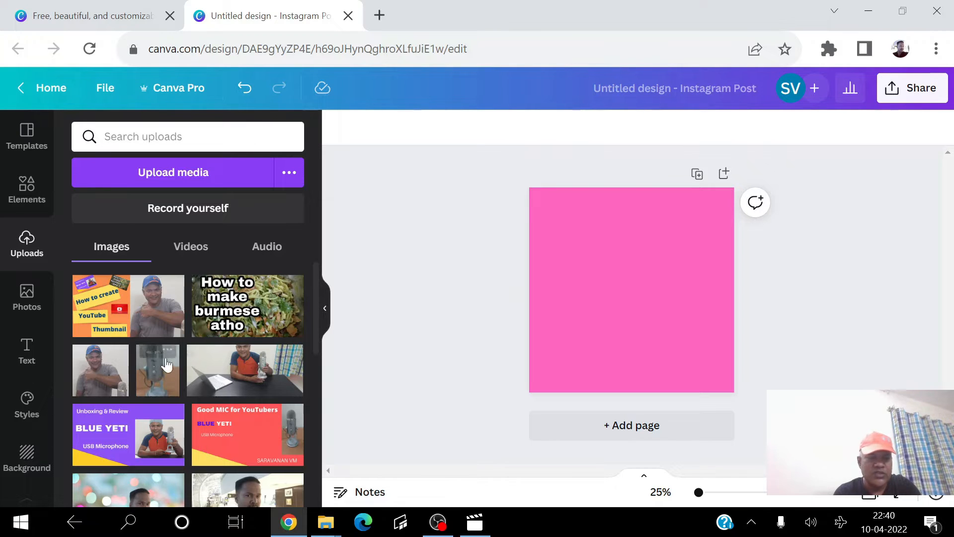
click(100, 380)
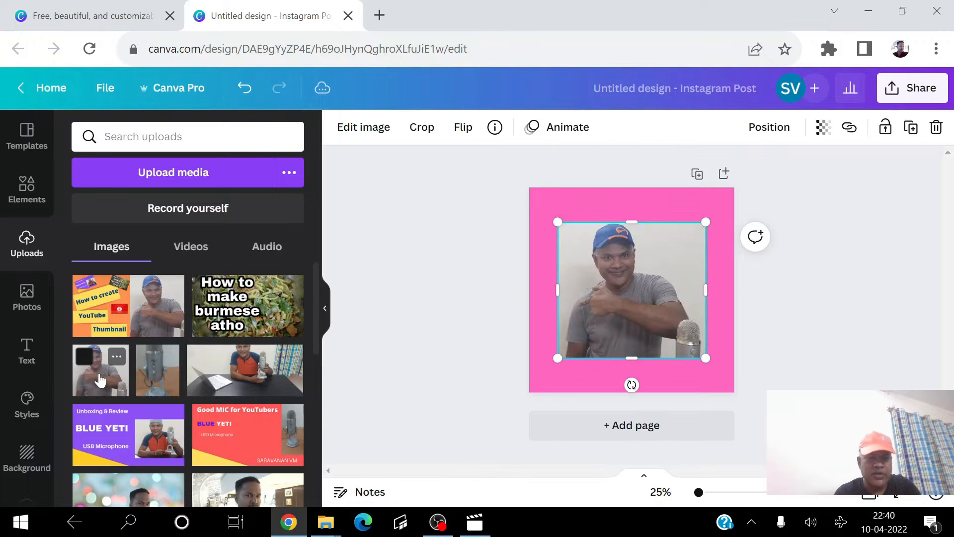
drag(558, 358, 705, 234)
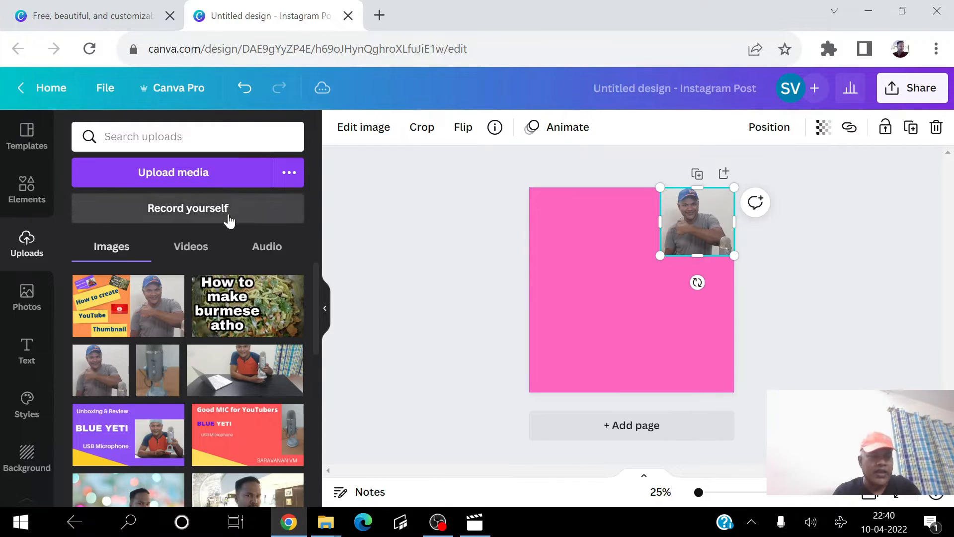
Search the photo library for "instagram LOGO" and add the picture of the tilted Instagram icon on a pink backdrop
click(26, 308)
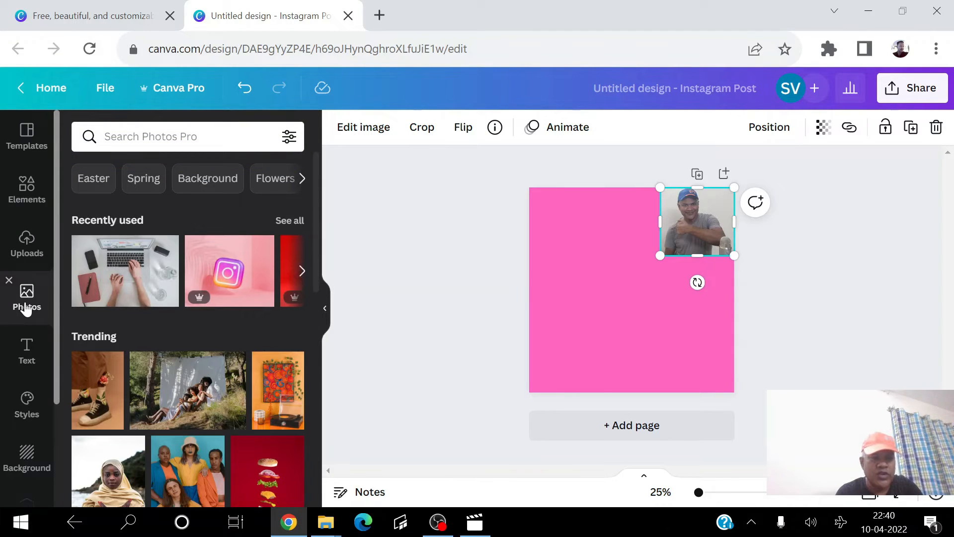
click(106, 136)
text(in)
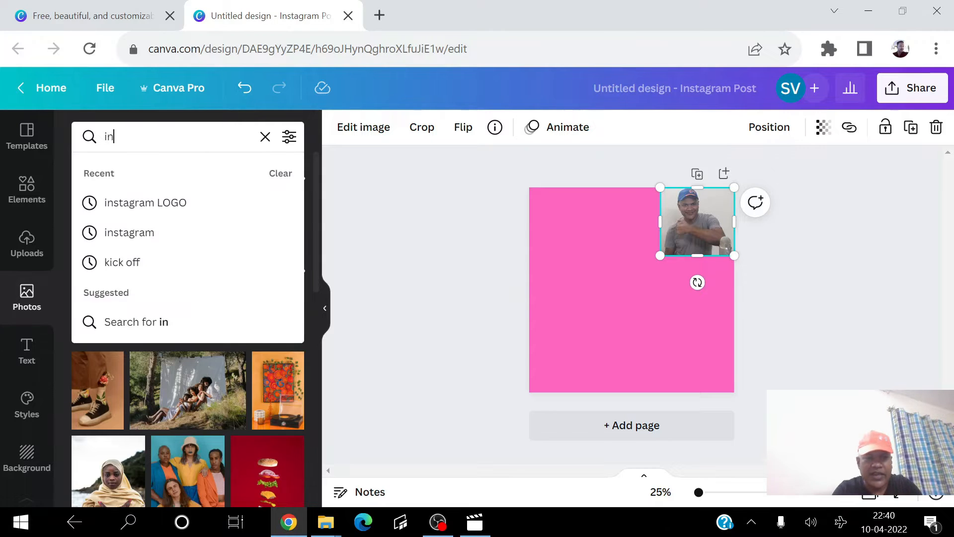
click(174, 203)
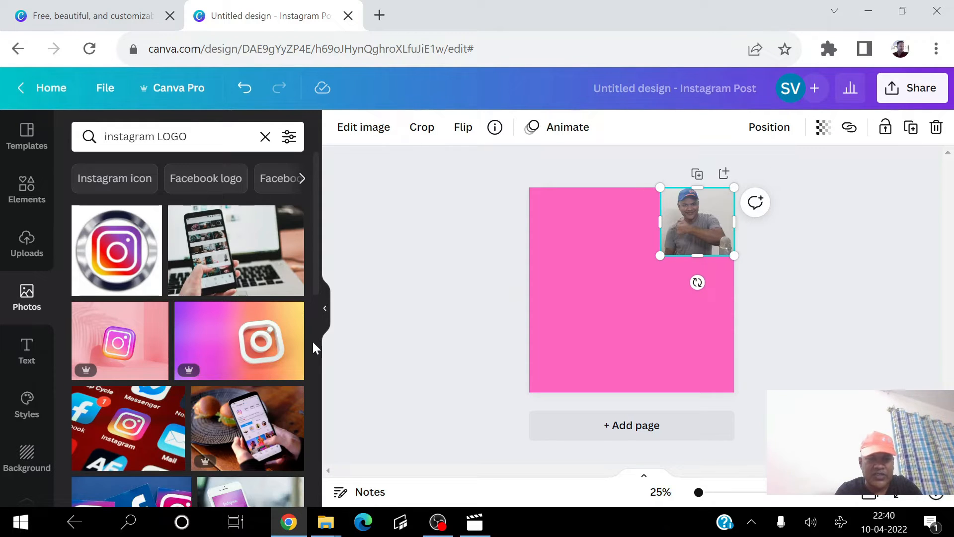
mouse_move(315, 288)
mouse_down()
mouse_move(315, 501)
mouse_move(304, 293)
mouse_up()
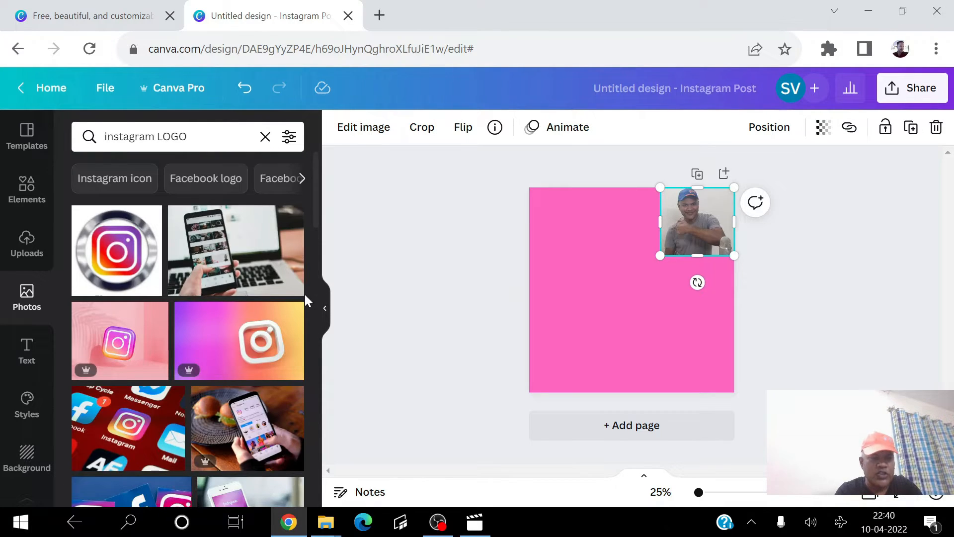
click(149, 334)
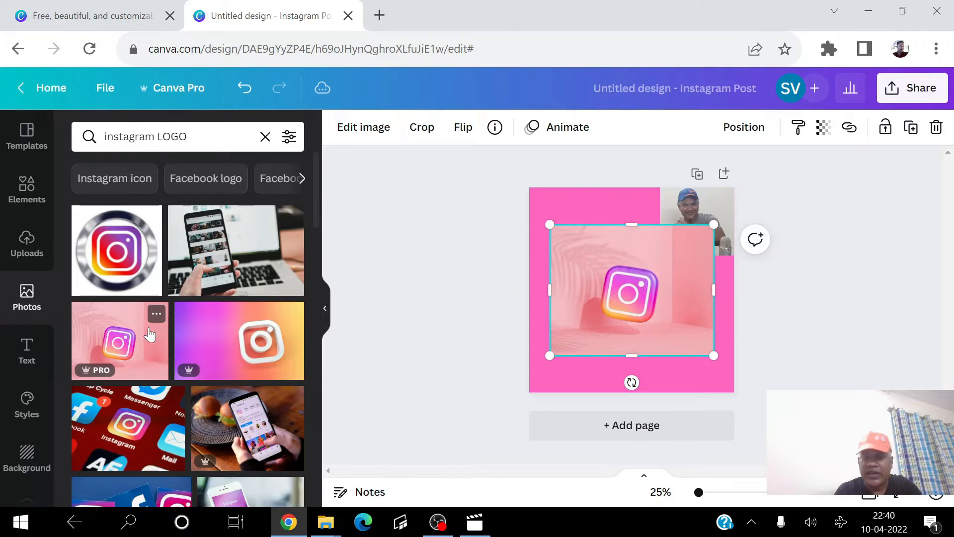
Shrink the Instagram logo picture, tilt it clockwise and place it just below the man's photo
drag(713, 354, 595, 214)
drag(577, 271, 580, 231)
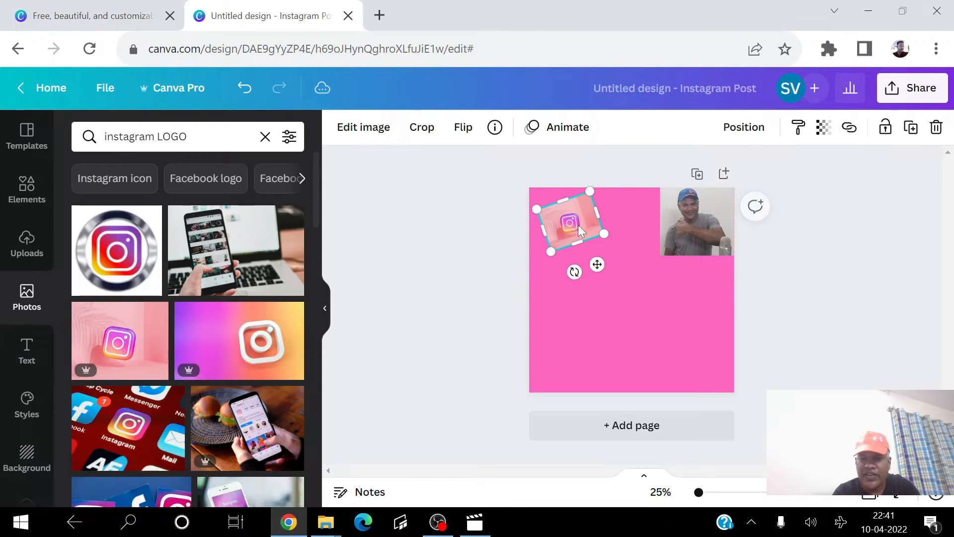
click(397, 276)
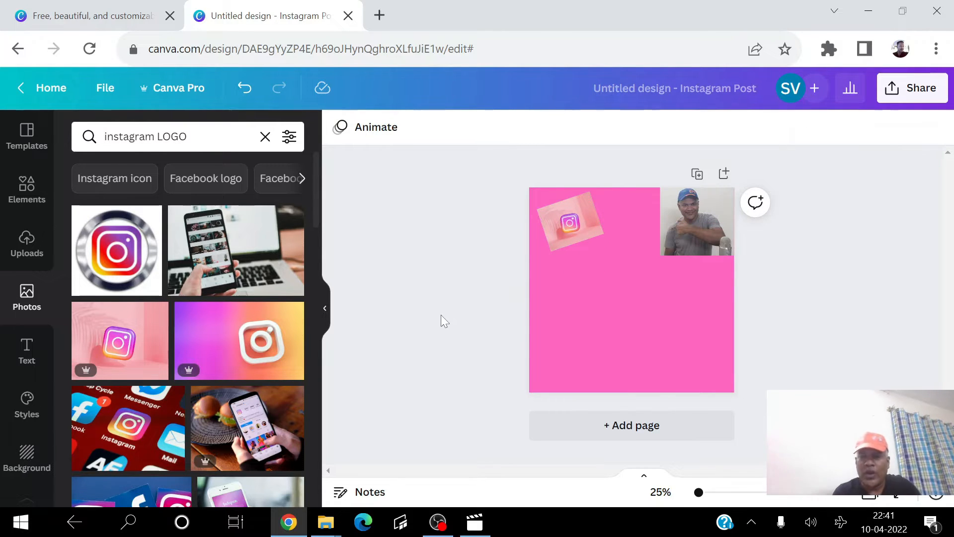
drag(575, 225, 676, 298)
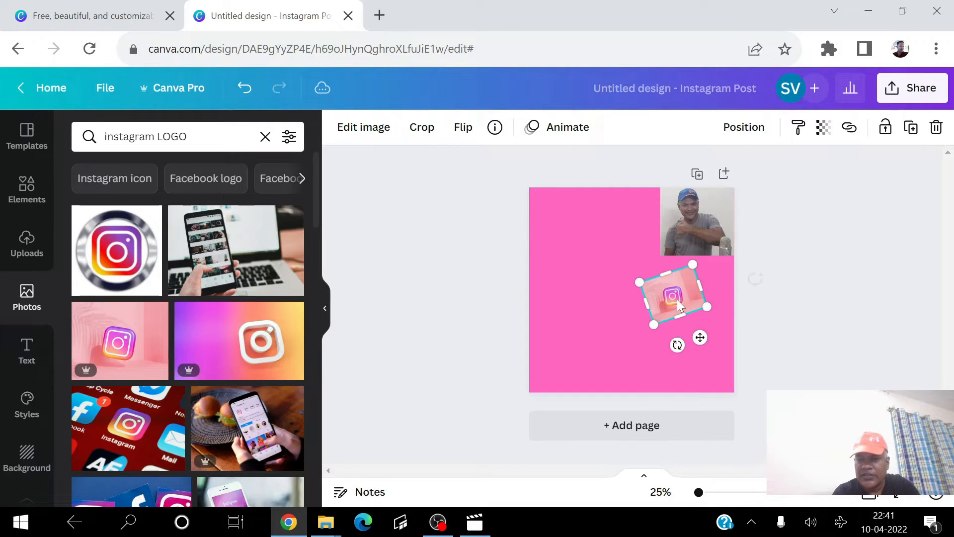
drag(676, 345, 647, 338)
drag(685, 305, 703, 297)
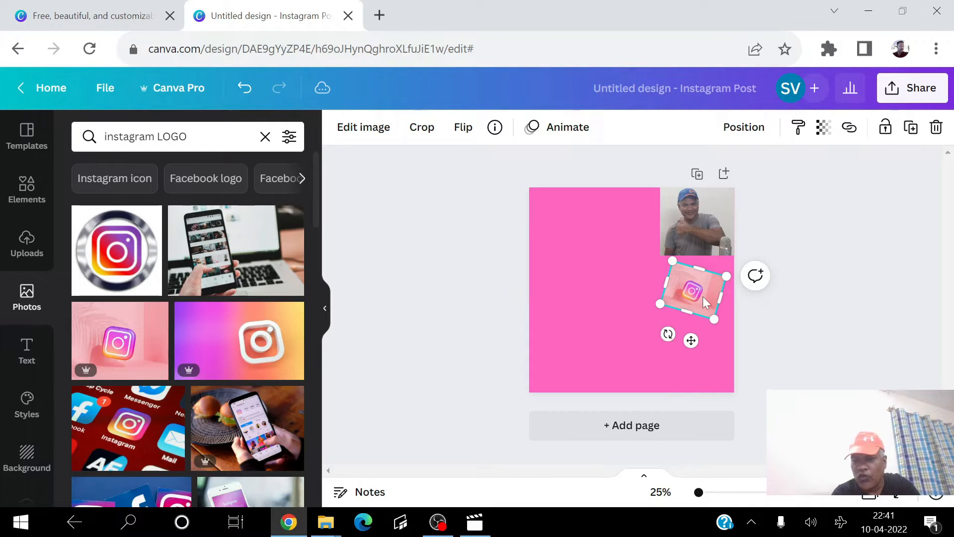
click(381, 213)
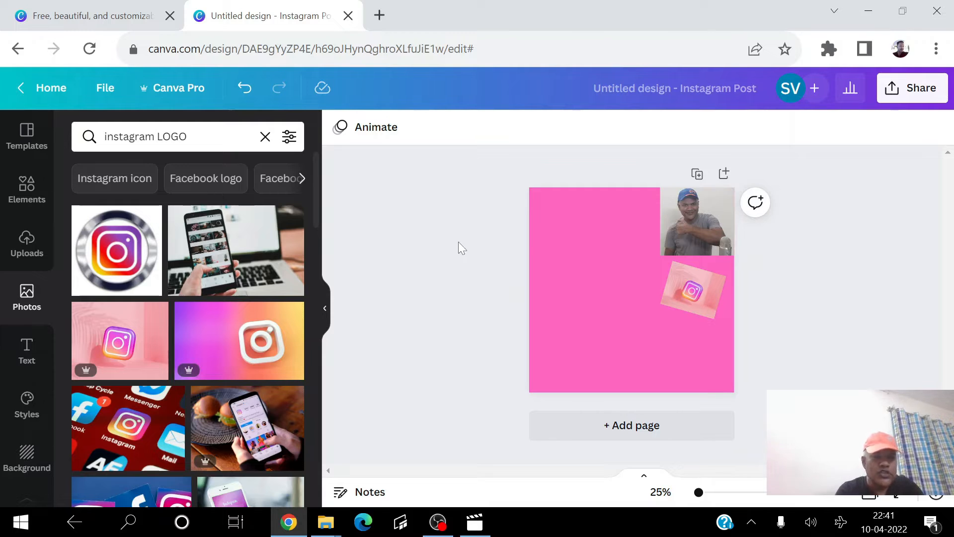
Add the "welcome little one!" font combination to the page and place it beside the man's photo
click(40, 348)
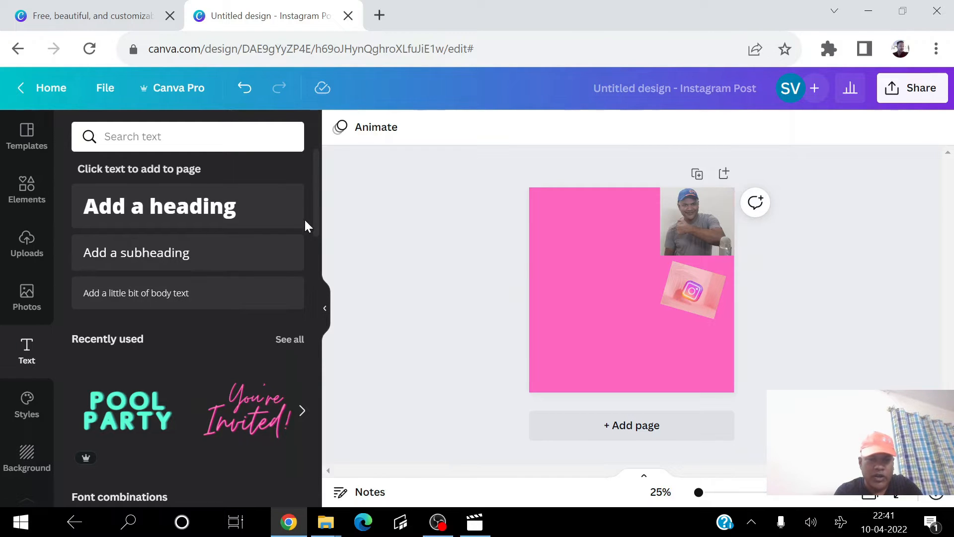
drag(315, 220, 313, 284)
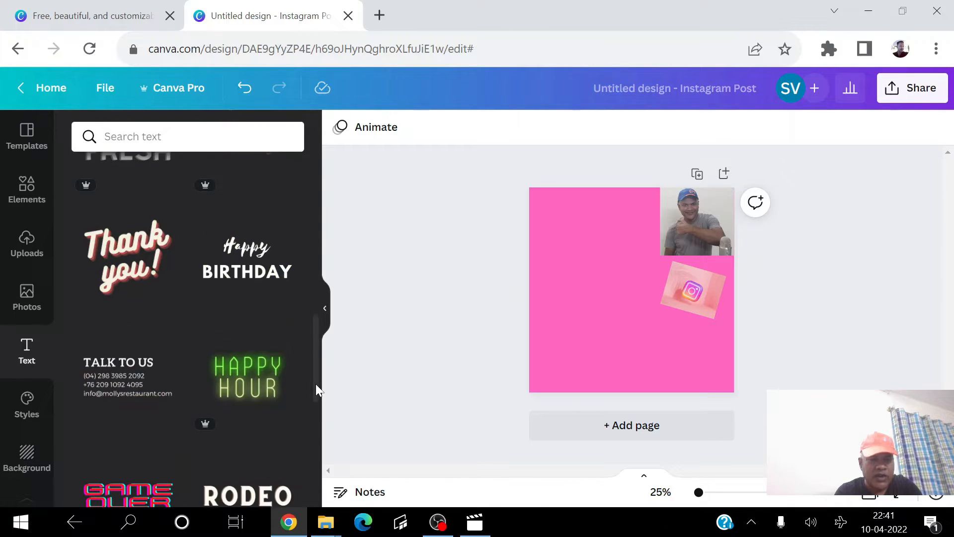
scroll(315, 385, down, 7)
scroll(322, 475, up, 4)
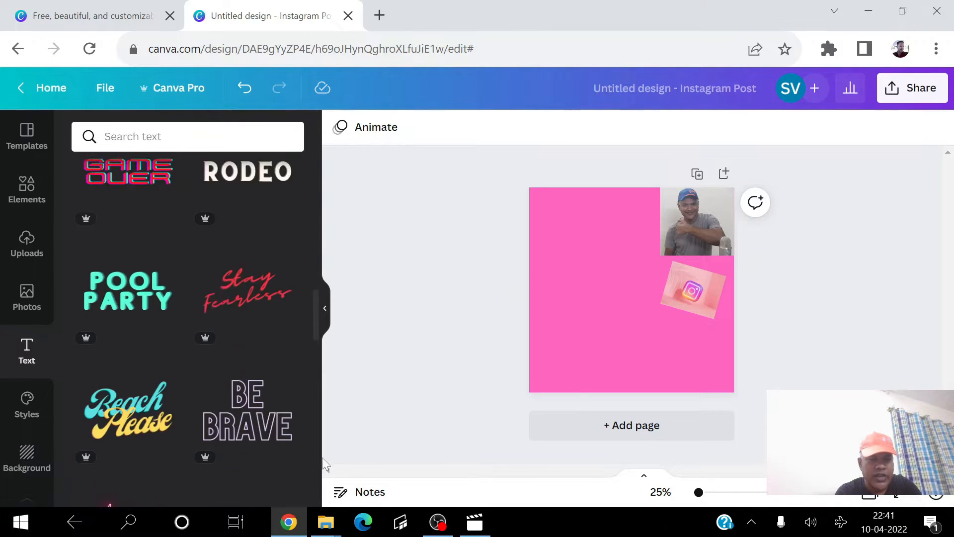
scroll(322, 472, down, 3)
scroll(322, 469, down, 3)
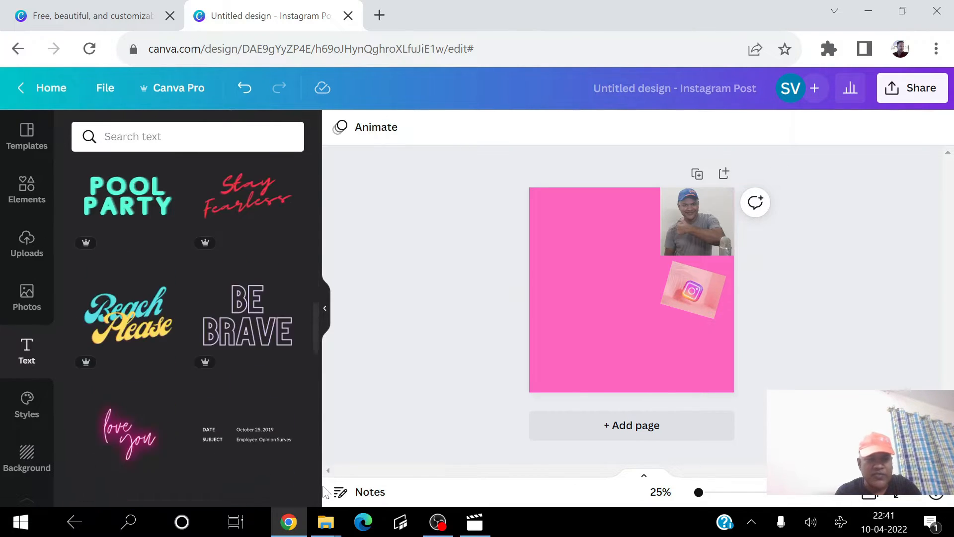
scroll(325, 489, down, 4)
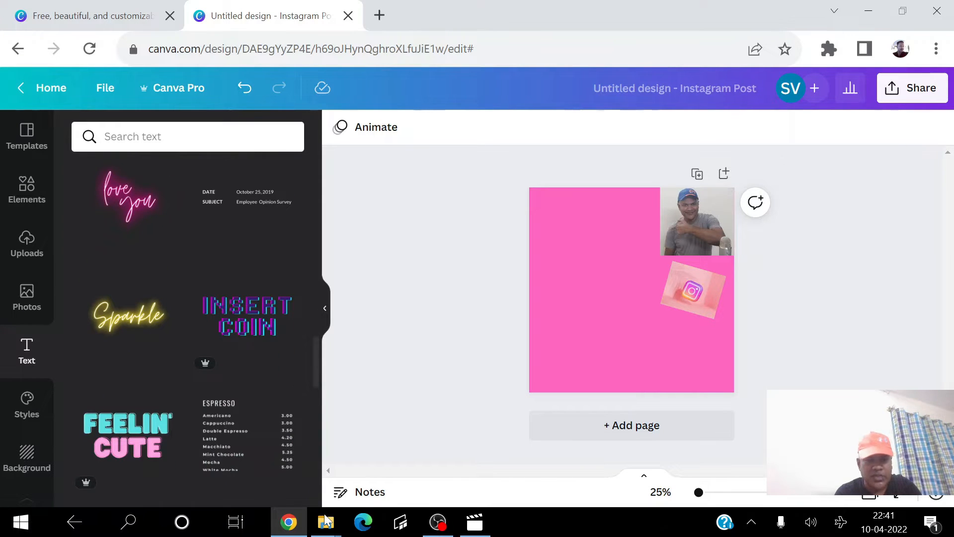
mouse_move(325, 521)
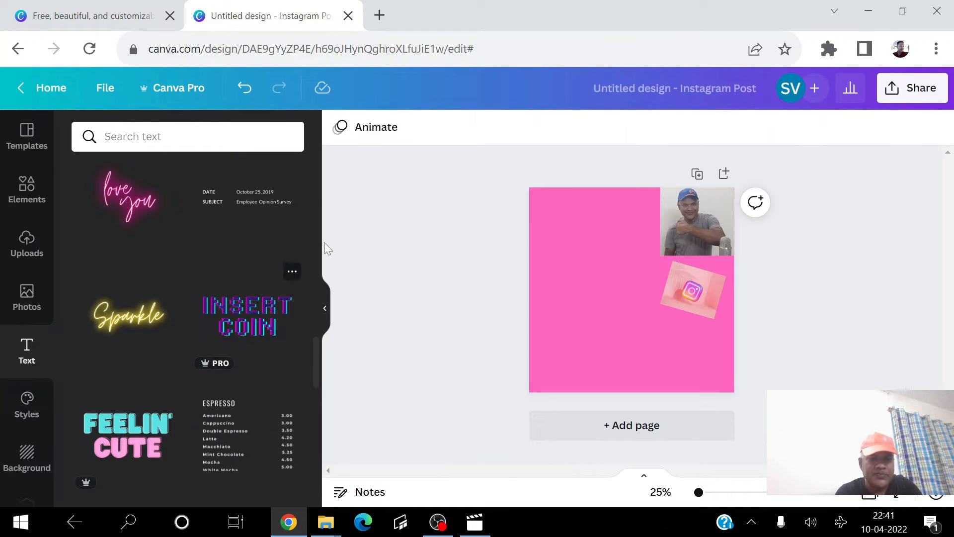
drag(319, 367, 323, 411)
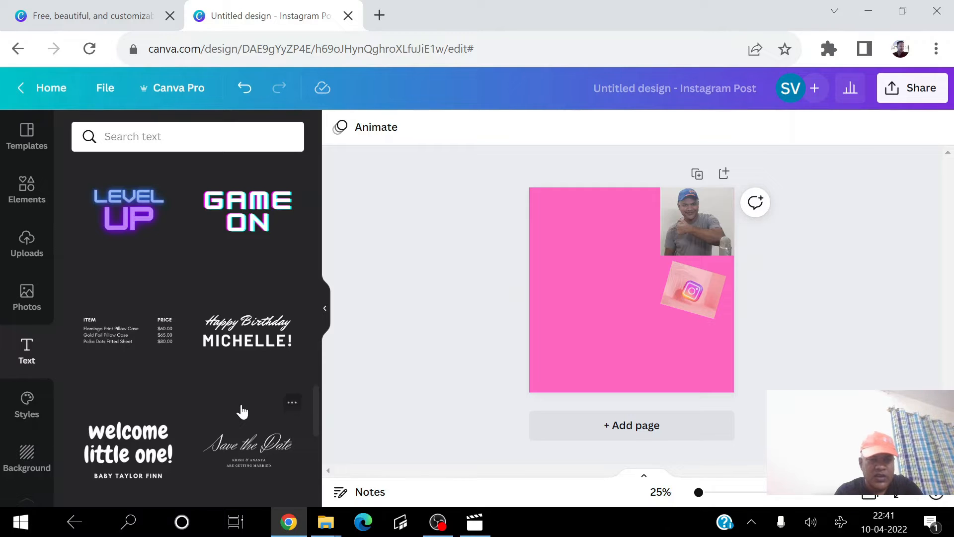
click(136, 453)
drag(135, 453, 124, 415)
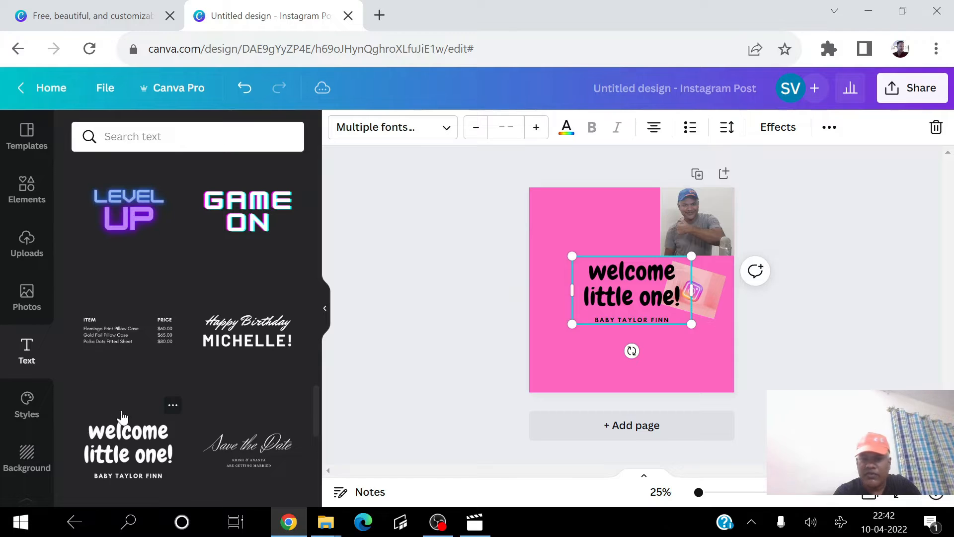
drag(633, 309, 597, 262)
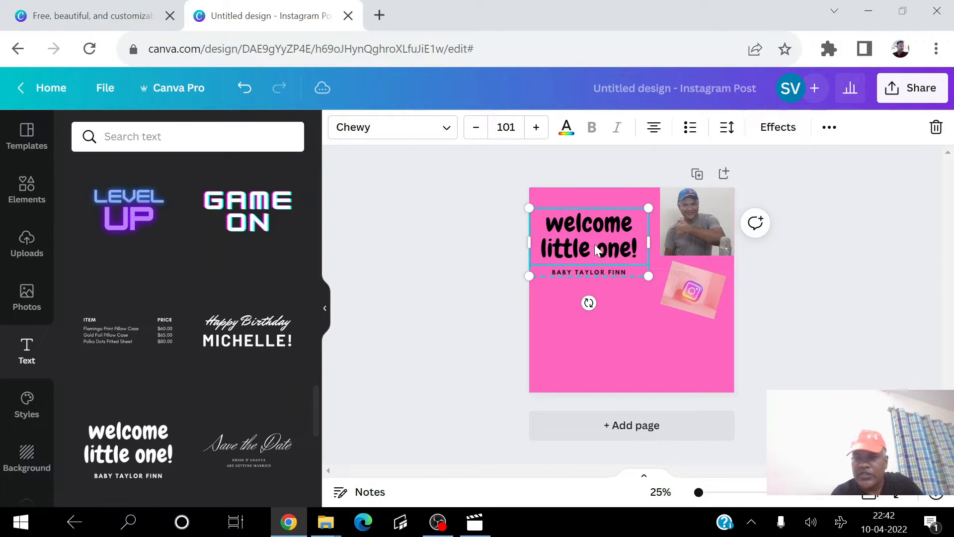
Ungroup the "welcome little one!" text combination into separate text boxes
double_click(598, 248)
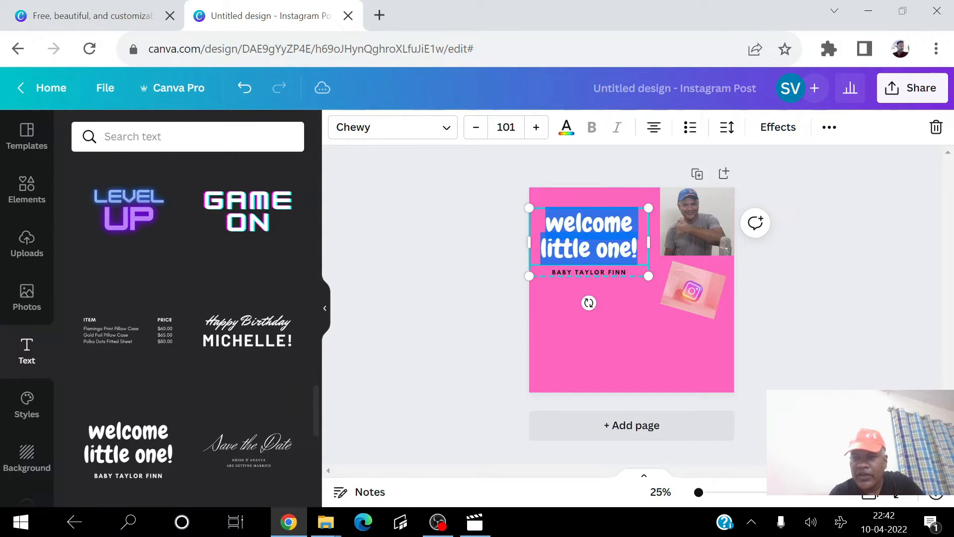
click(809, 264)
click(609, 264)
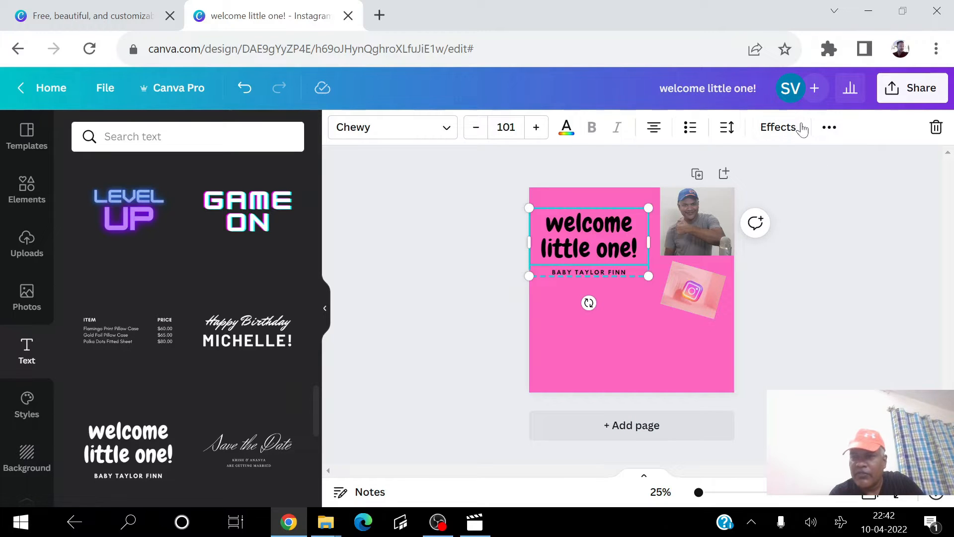
click(829, 127)
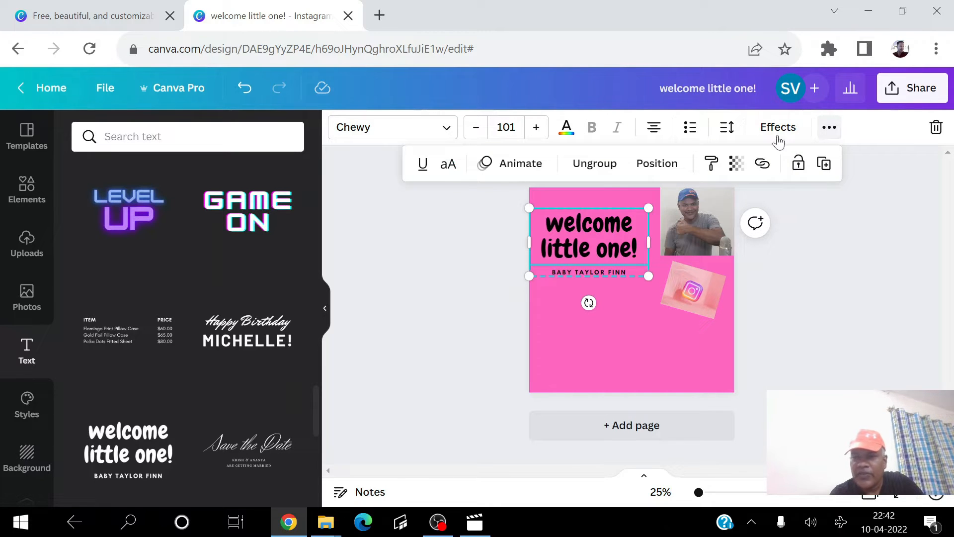
click(599, 172)
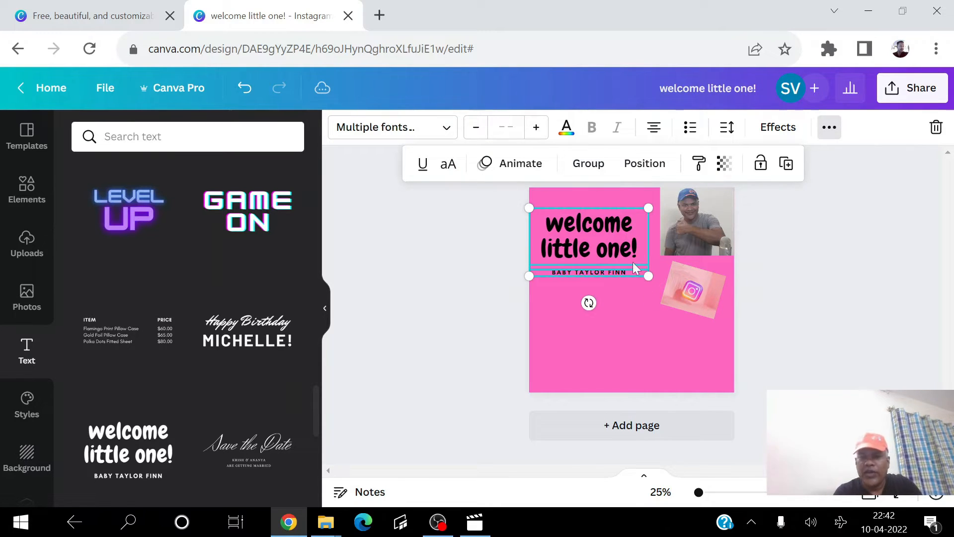
Move both text boxes to the page's upper-left area, and shift the small subtitle line down away from the heading
drag(606, 270, 611, 293)
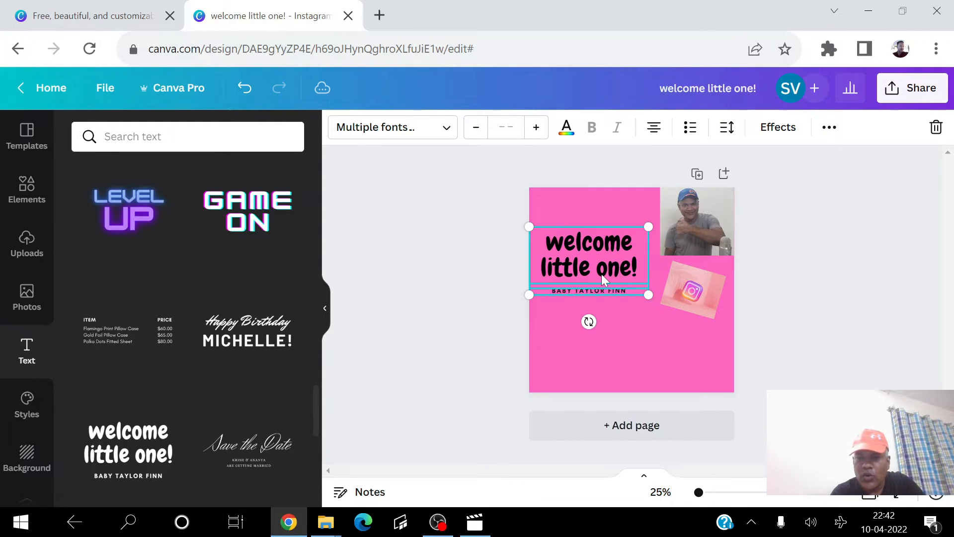
click(830, 128)
click(555, 269)
drag(565, 257, 572, 224)
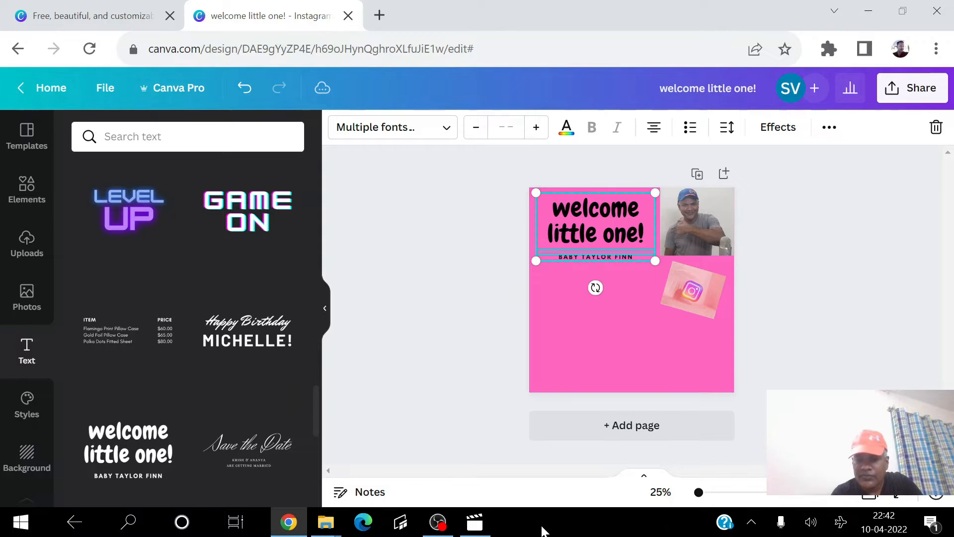
click(442, 520)
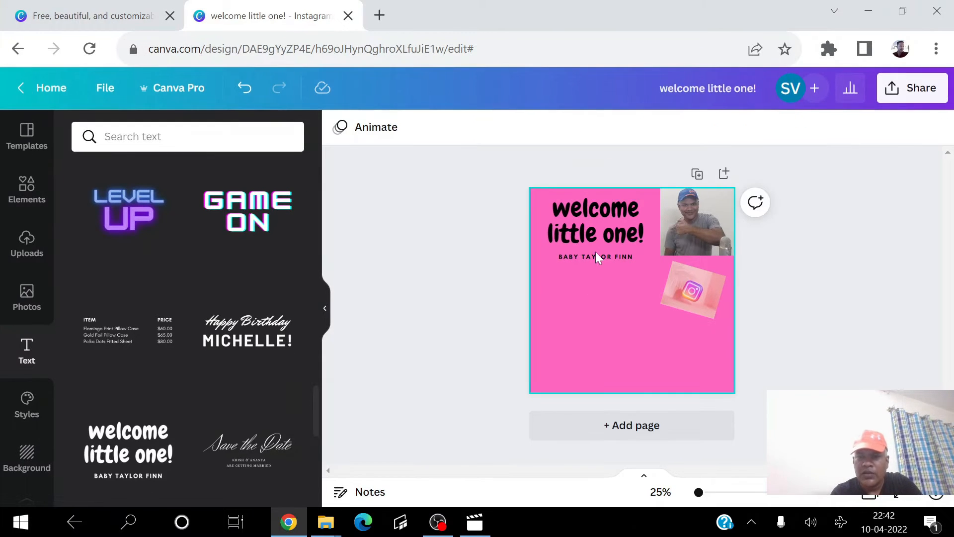
drag(591, 257, 589, 311)
Replace the heading's text with "Create Instagram" and delete the small subtitle line
click(586, 236)
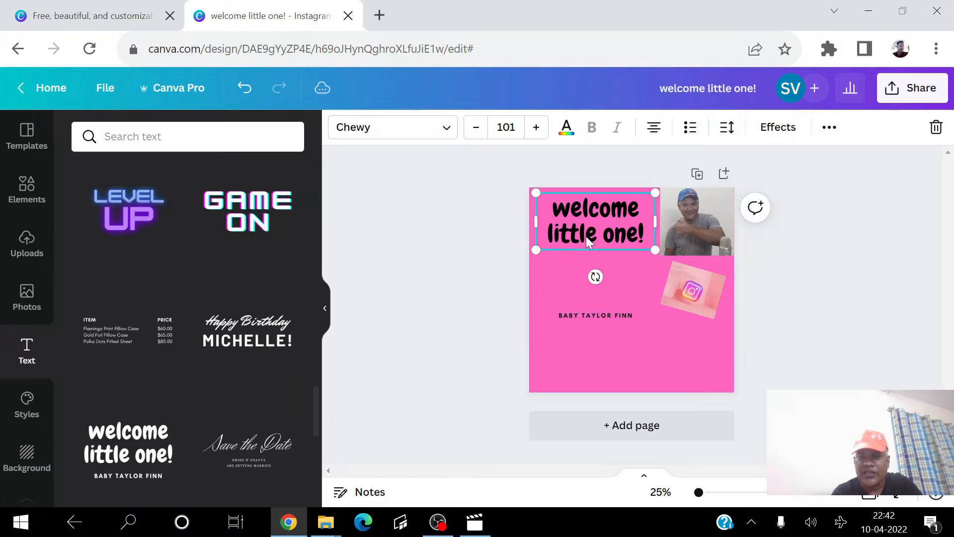
drag(583, 221, 638, 234)
key(BackSpace)
text(C)
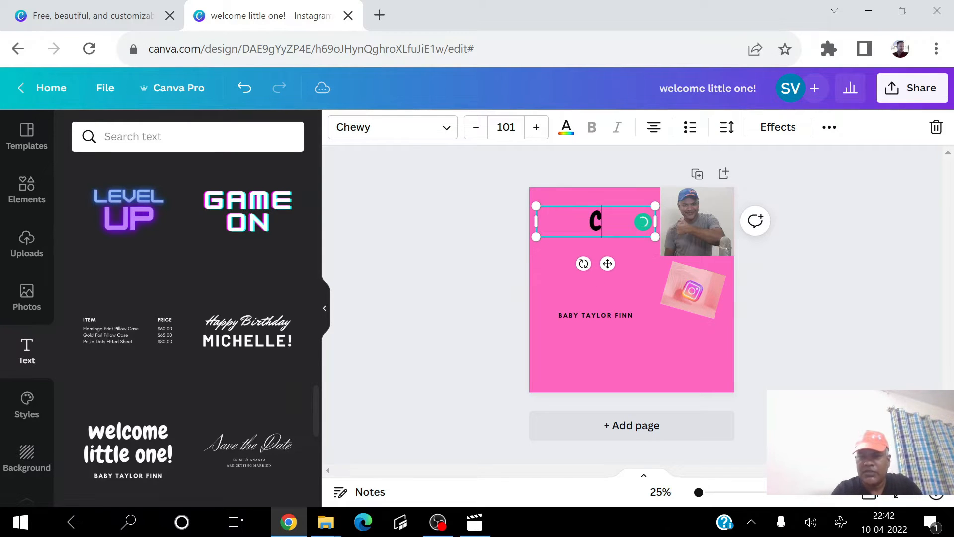
text(reate I)
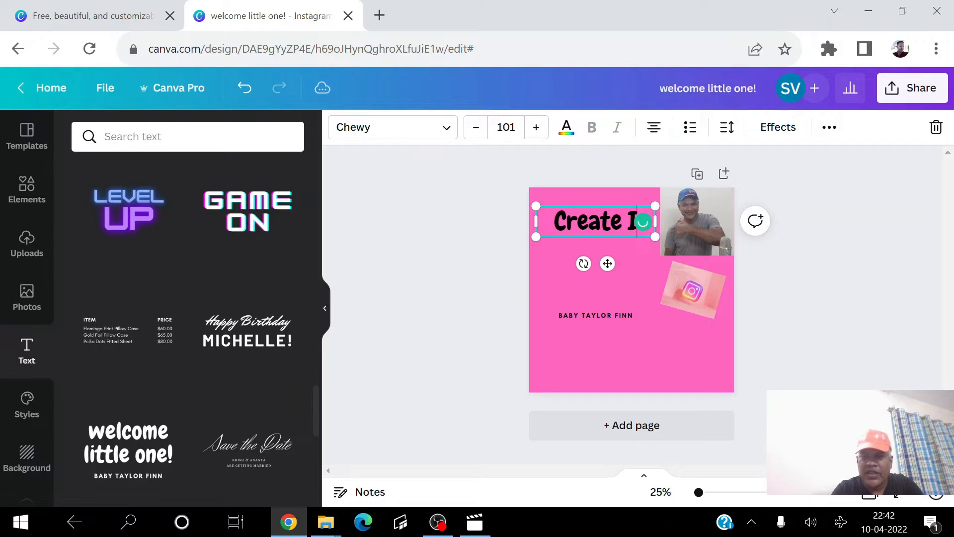
text(nstagram)
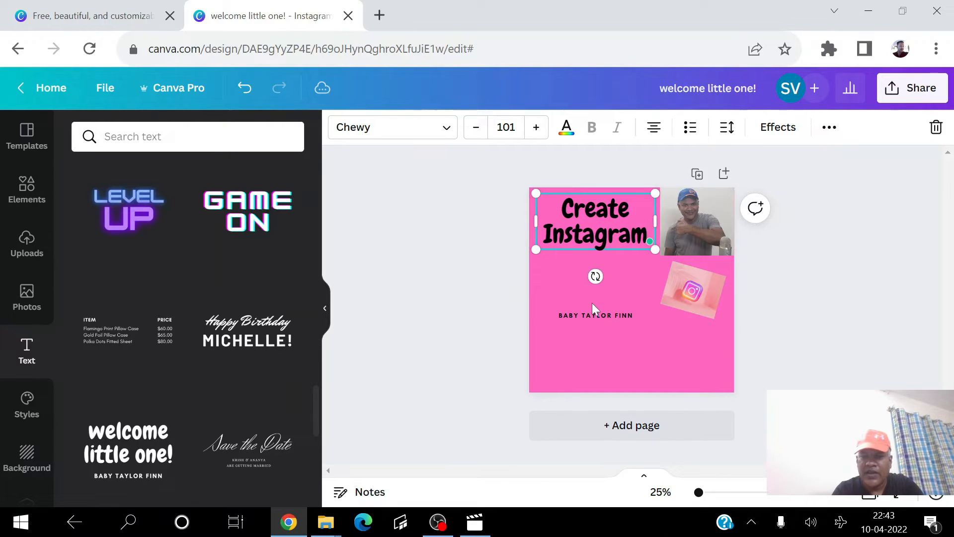
click(619, 319)
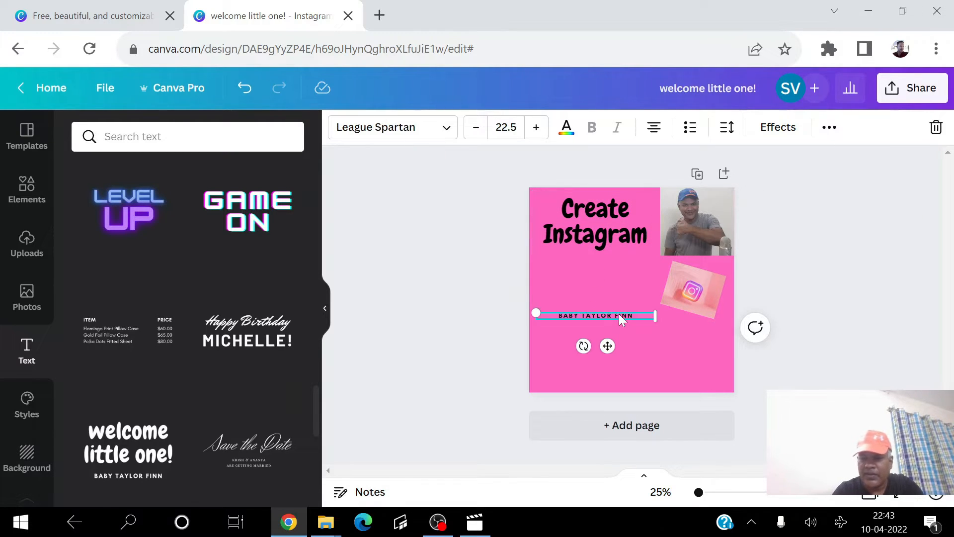
key(Delete)
Duplicate the "Create Instagram" heading and place the copy directly below the original, beside the Instagram logo picture
click(569, 219)
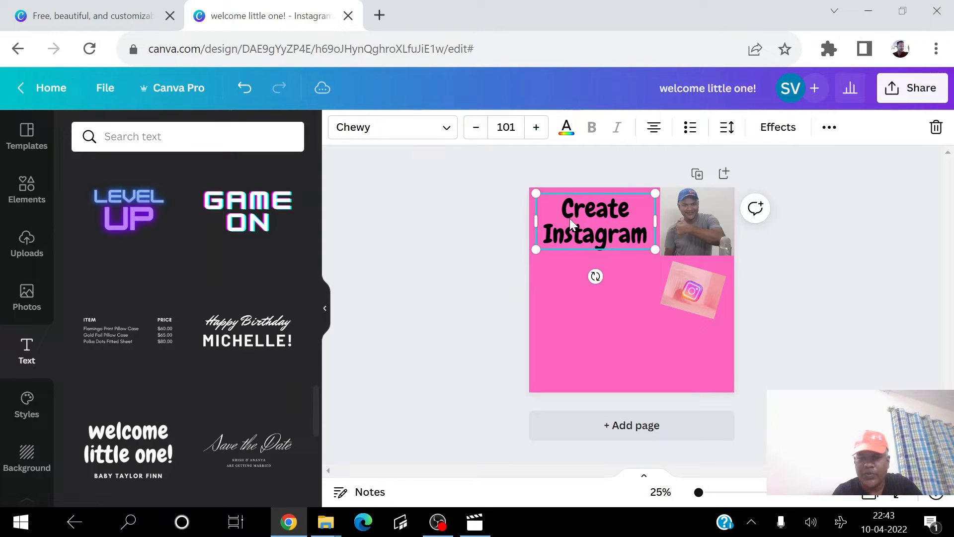
key(ctrl+d)
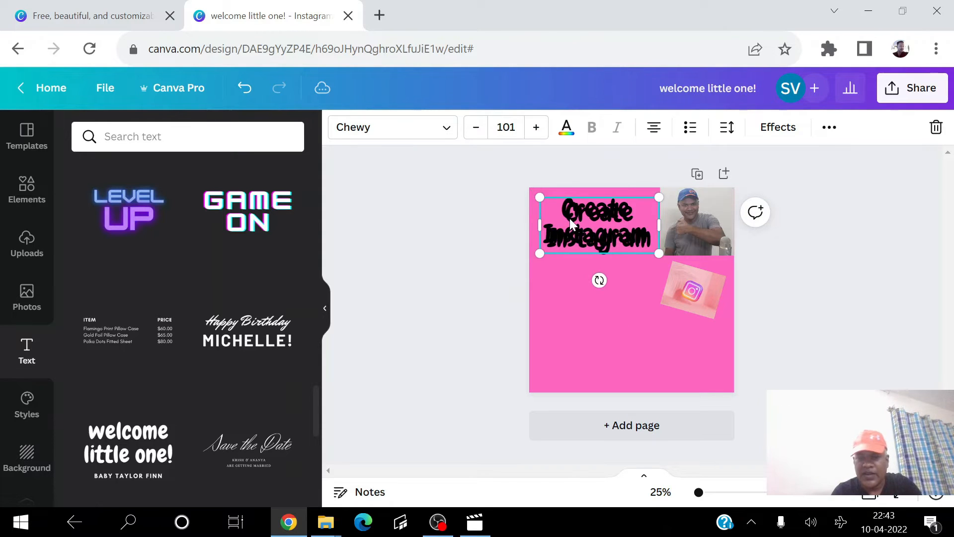
key(Down)
key(Down)
key(Down)
key(Down)
key(Down)
key(Down)
key(Down)
key(Down)
key(Down)
key(Down)
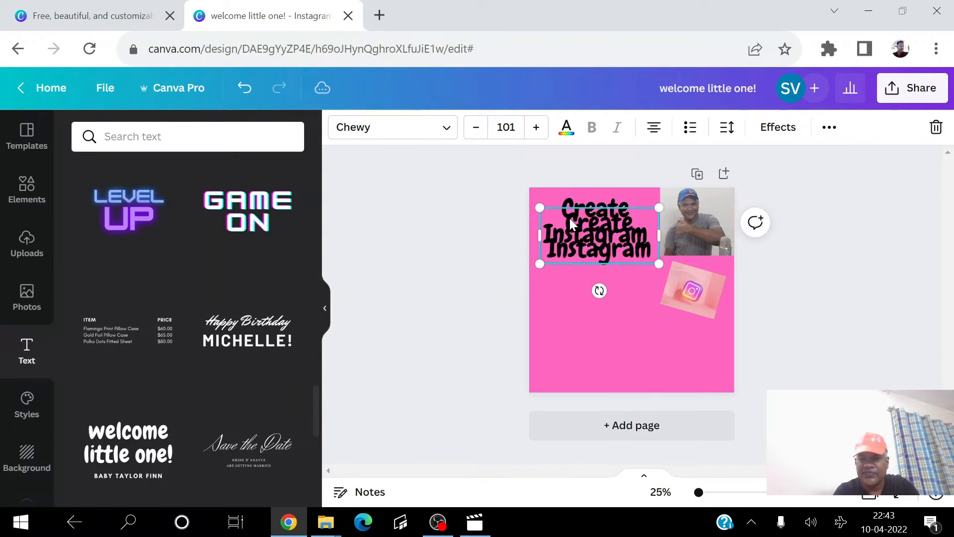
drag(590, 250, 588, 299)
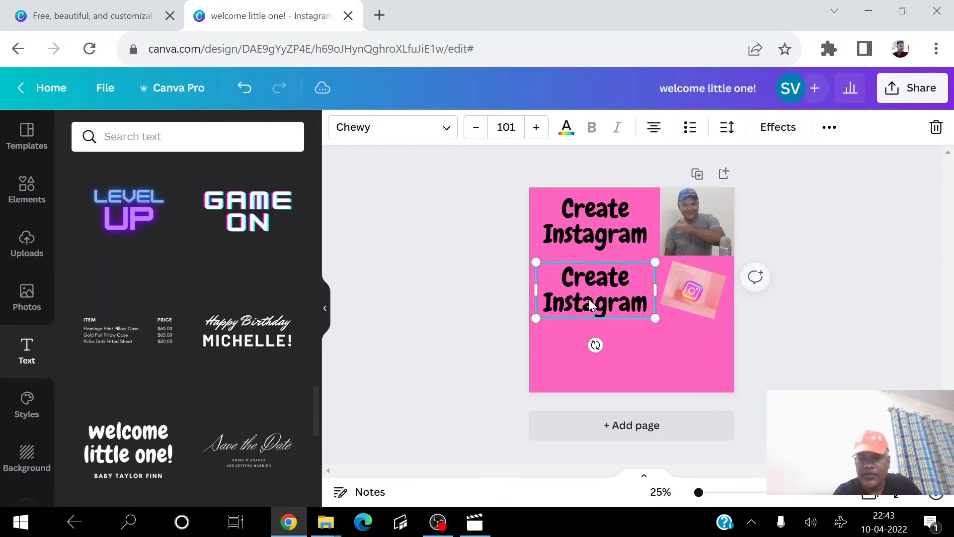
Replace the lower "Create Instagram" copy's text with "Post" and move it up close beneath the heading
double_click(575, 279)
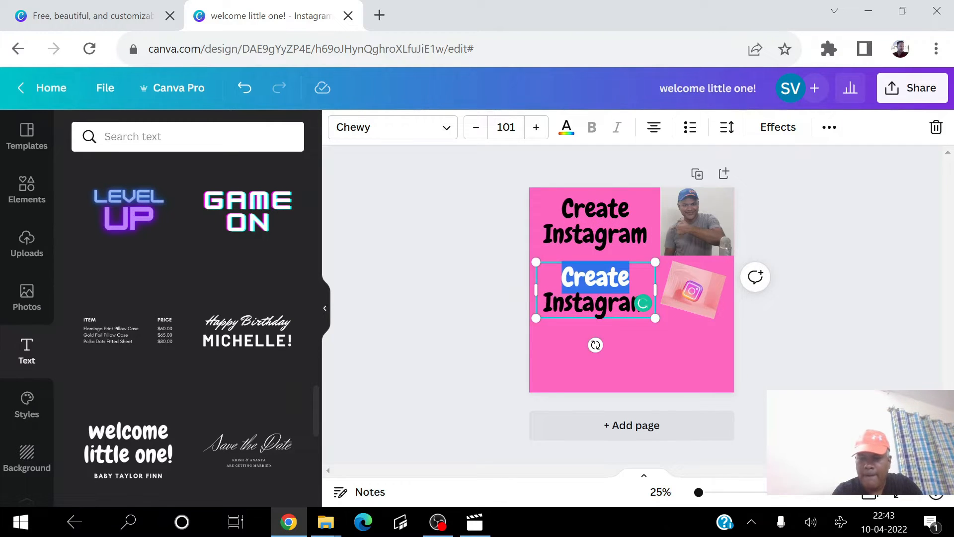
key(ctrl+a)
text(Post)
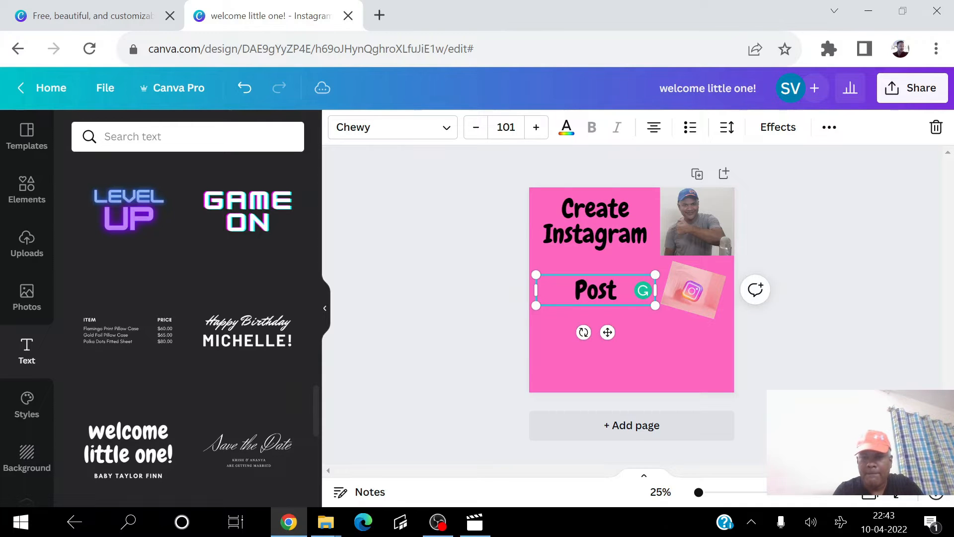
scroll(632, 290, up, 2)
scroll(632, 289, down, 1)
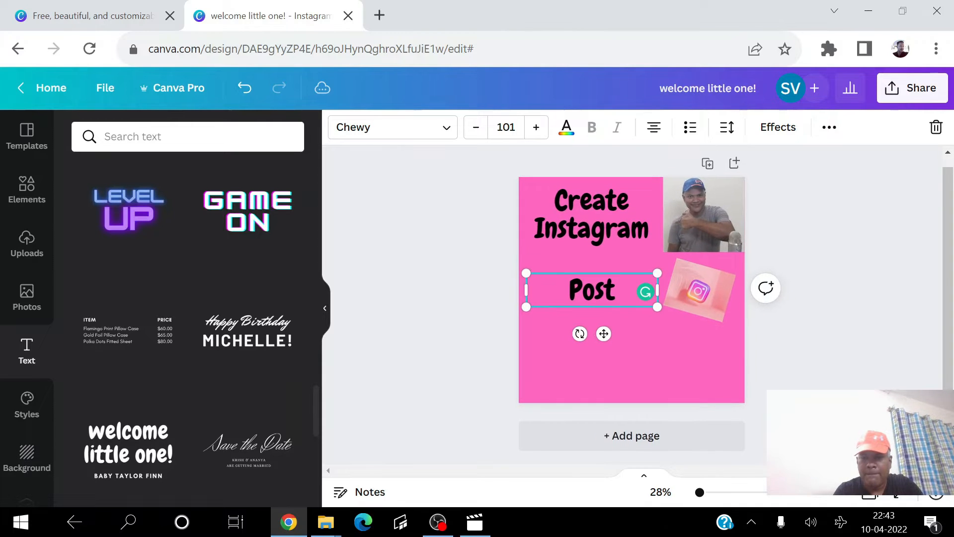
click(912, 220)
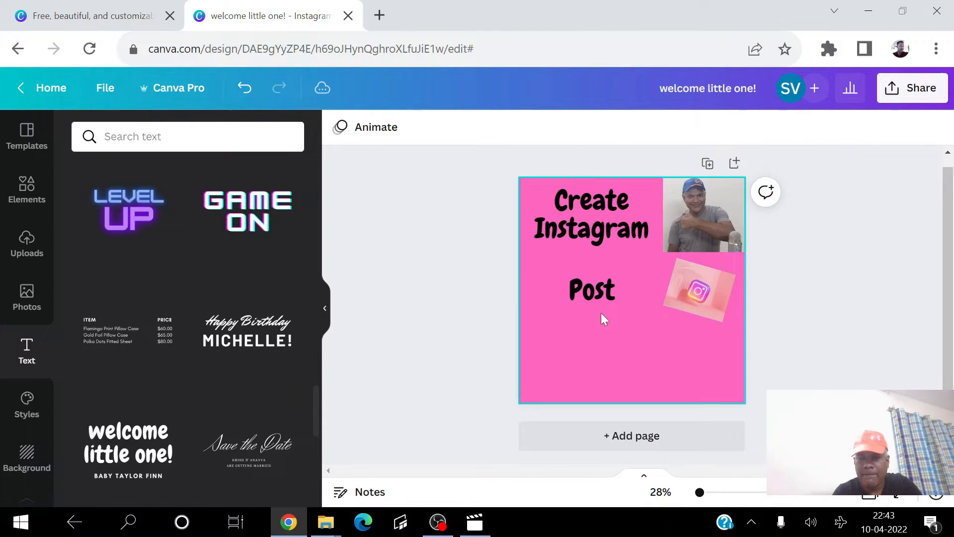
click(589, 287)
drag(589, 287, 587, 265)
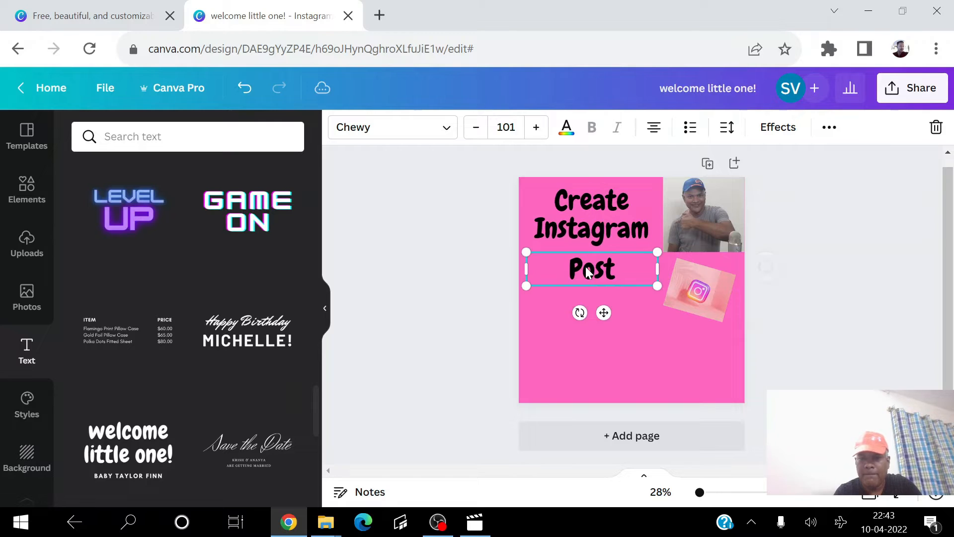
Set the "Create Instagram" heading's text colour to the deep violet default colour
click(570, 205)
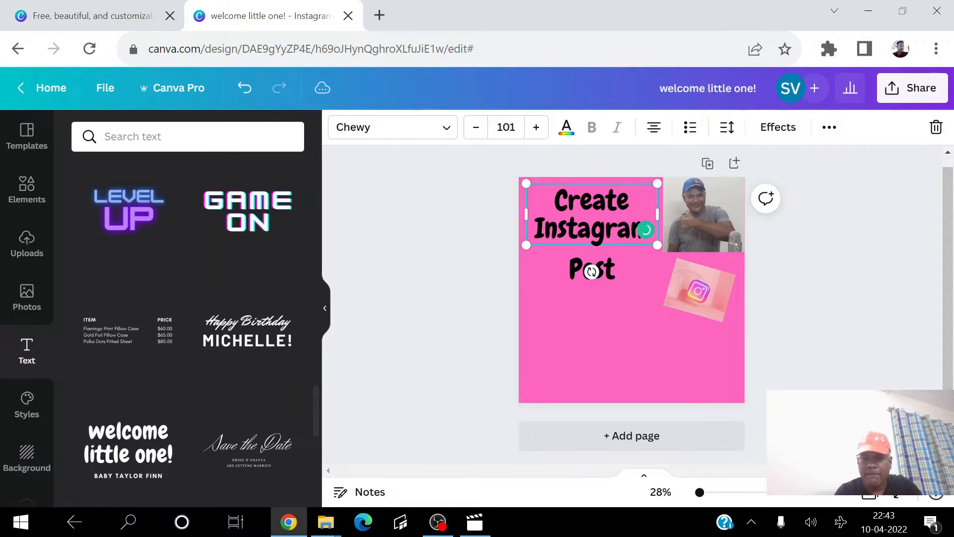
key(ctrl+a)
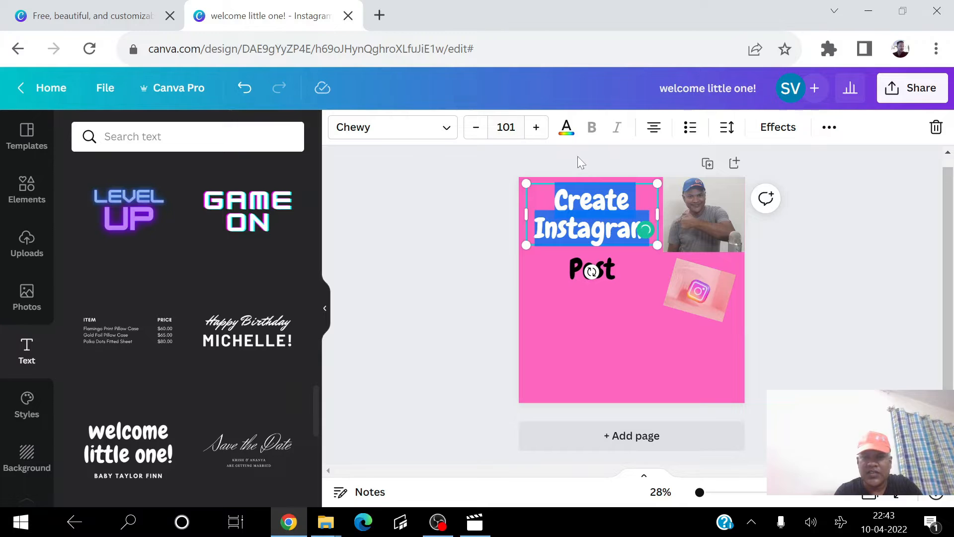
click(568, 130)
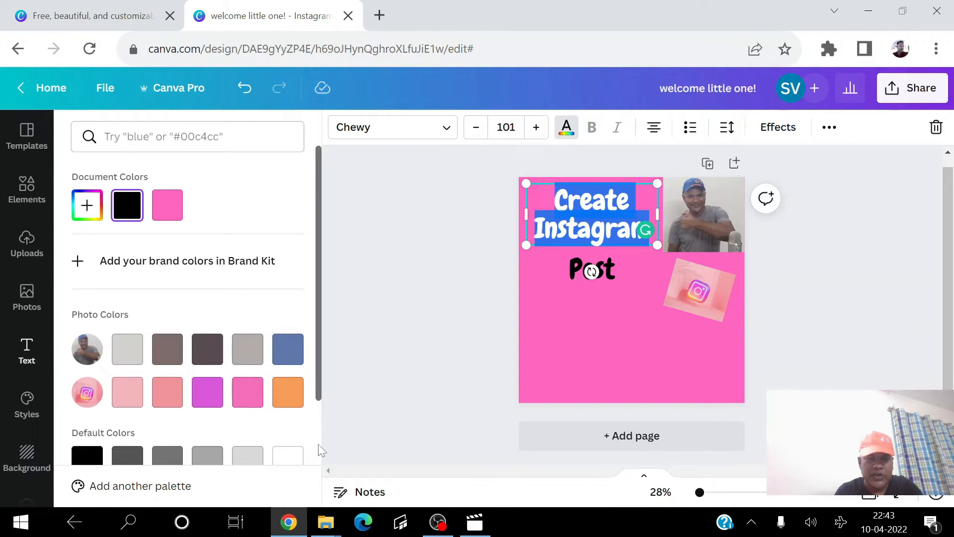
scroll(318, 443, down, 3)
click(288, 355)
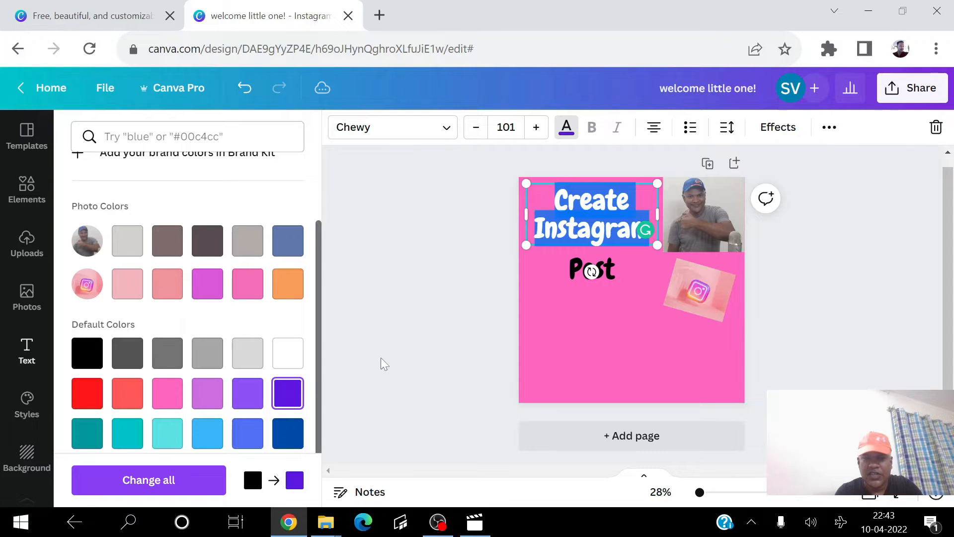
click(432, 299)
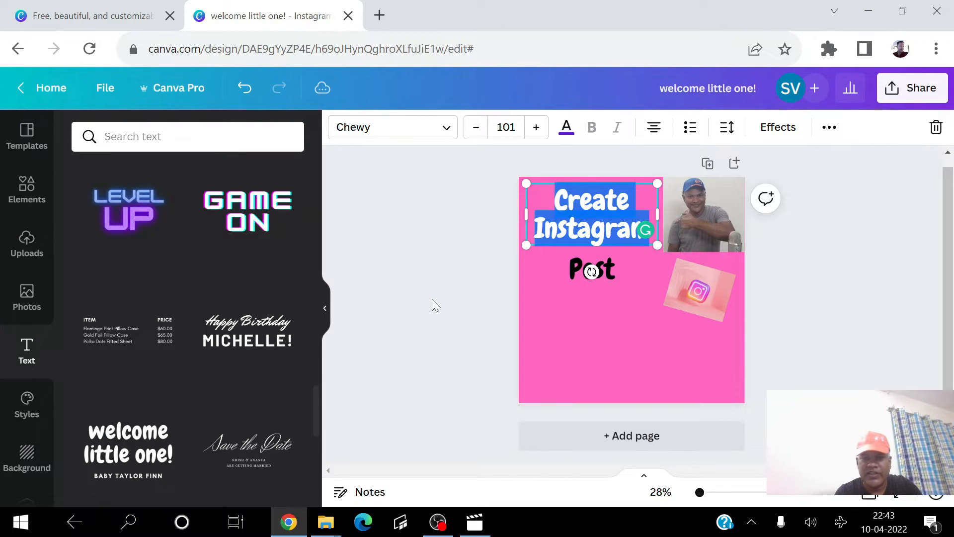
click(432, 299)
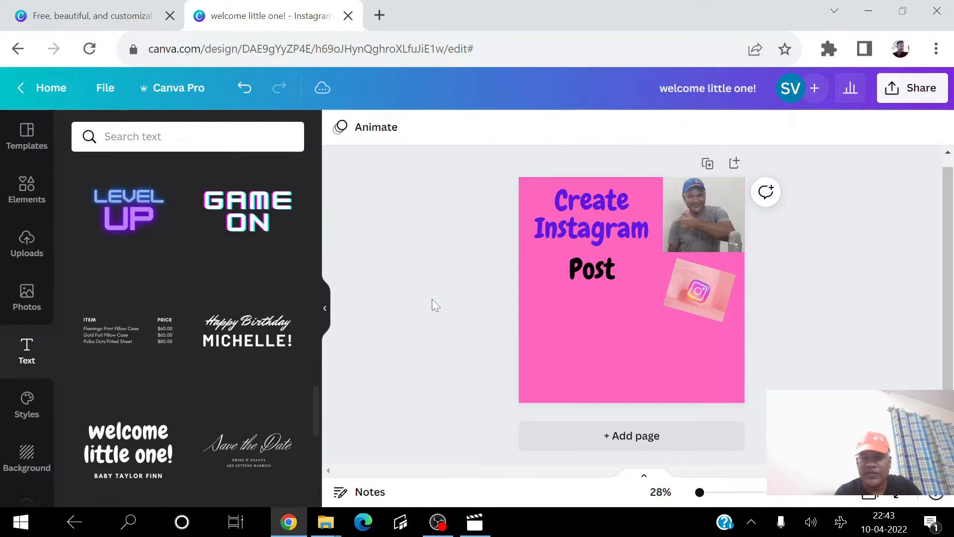
Set the "Create Instagram" heading's text colour to white
click(595, 280)
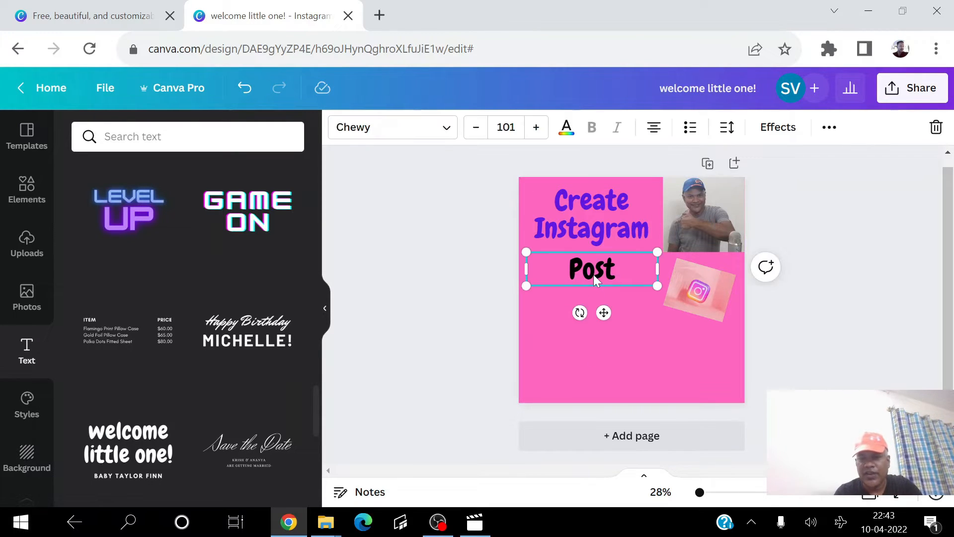
click(586, 217)
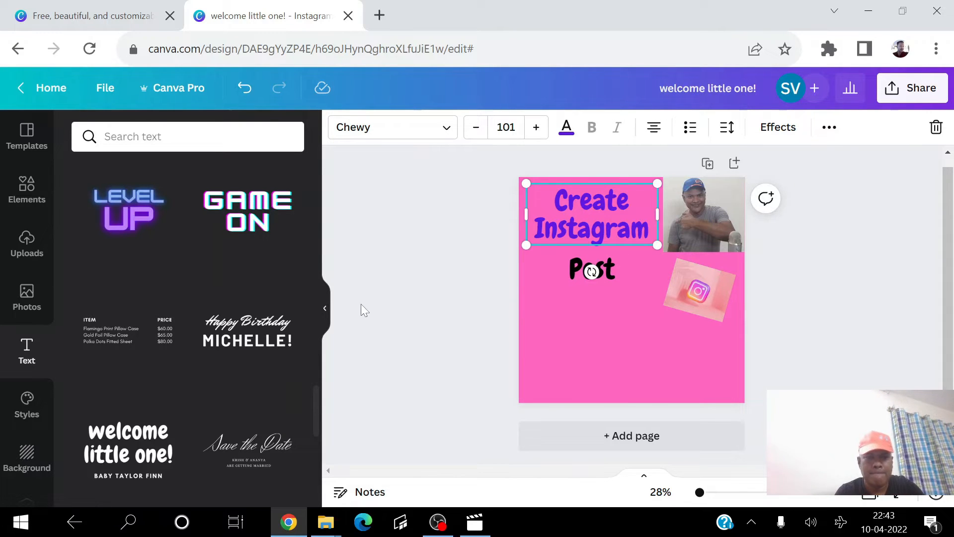
click(567, 130)
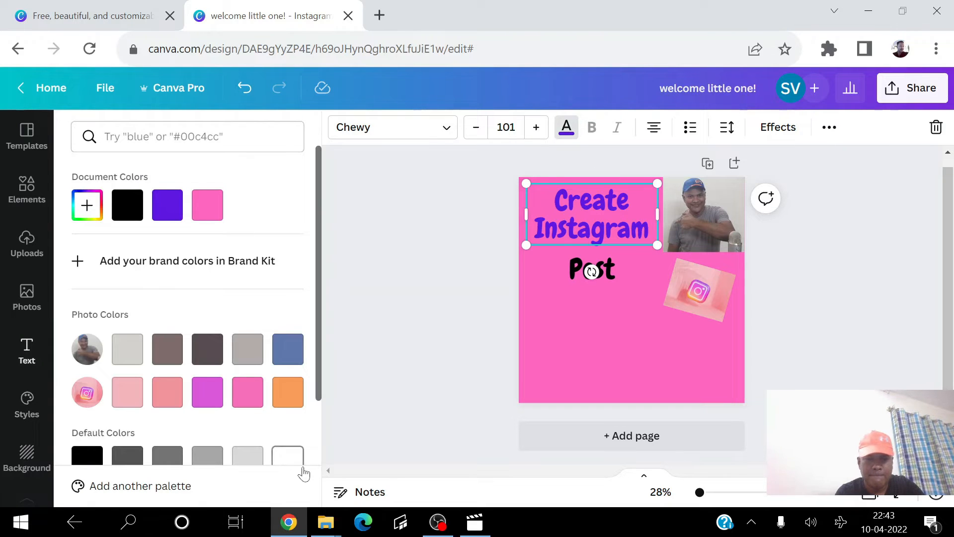
click(288, 456)
key(Escape)
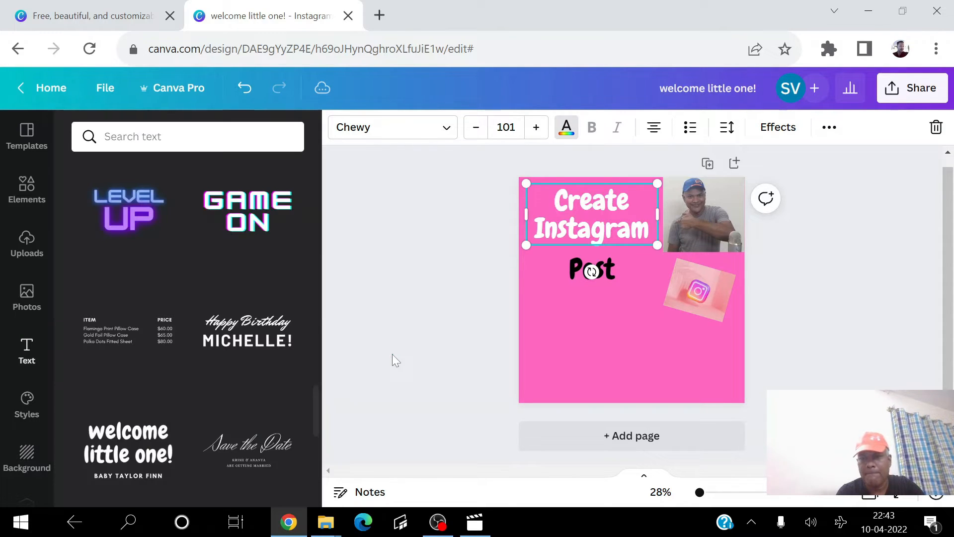
click(443, 333)
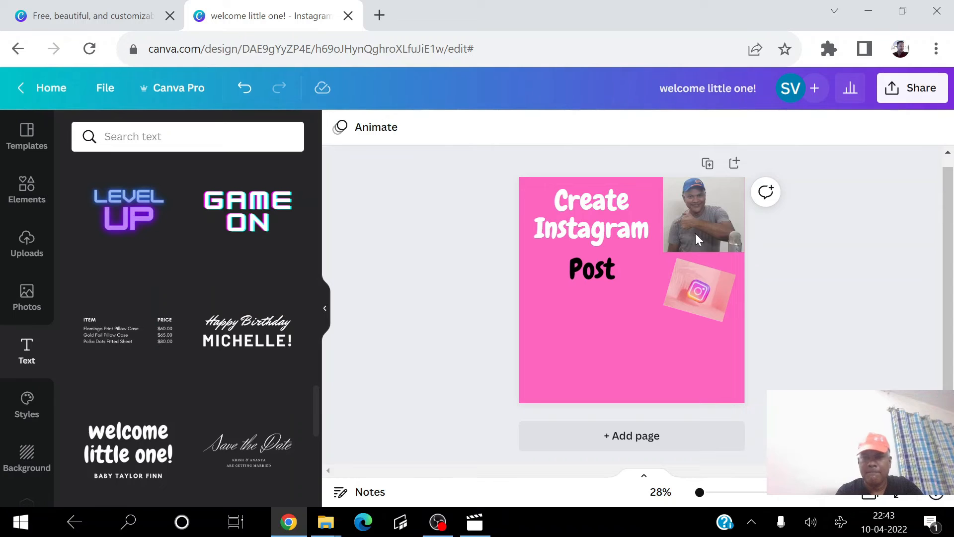
Set the "Post" text's colour to white
click(580, 281)
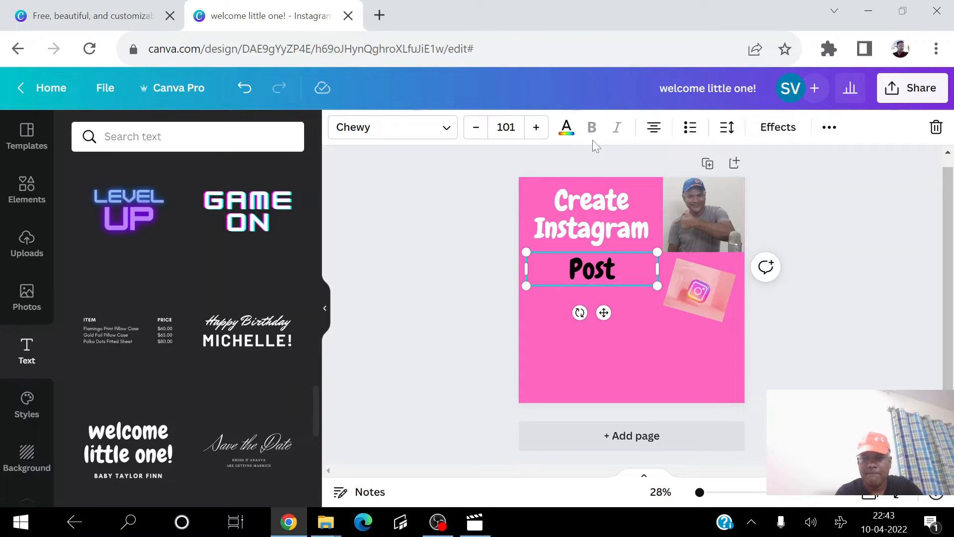
click(567, 128)
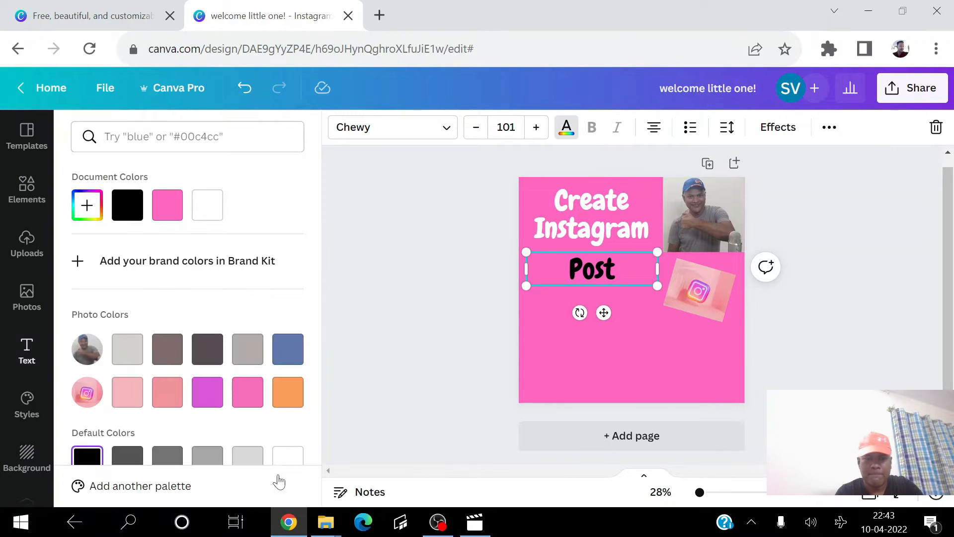
click(291, 459)
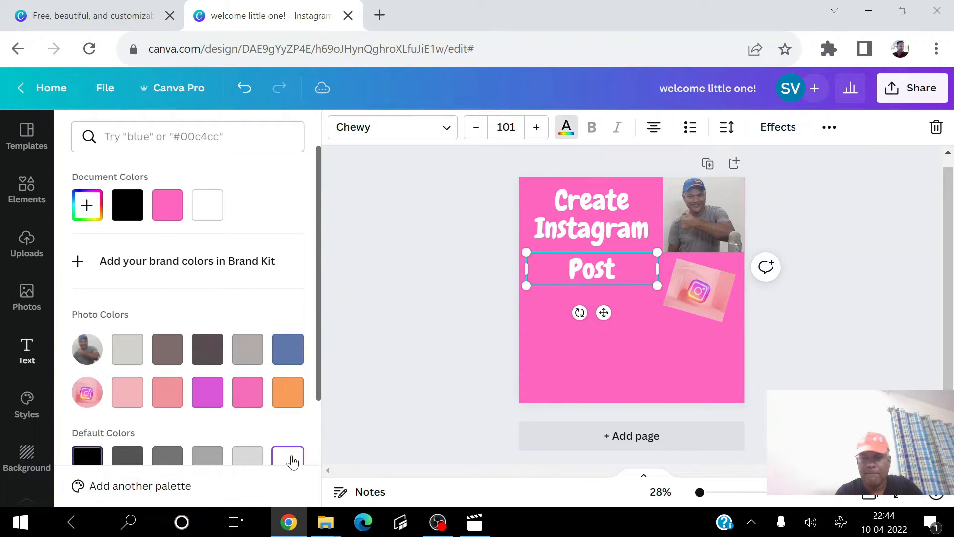
click(416, 356)
click(476, 329)
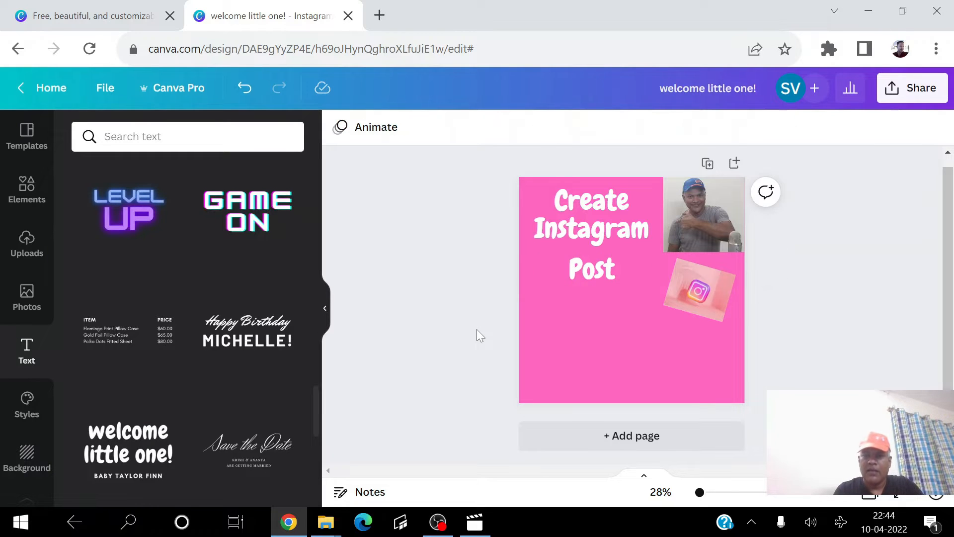
Rotate the "Create Instagram" heading slightly counterclockwise so that it slants upward toward the photo
click(614, 221)
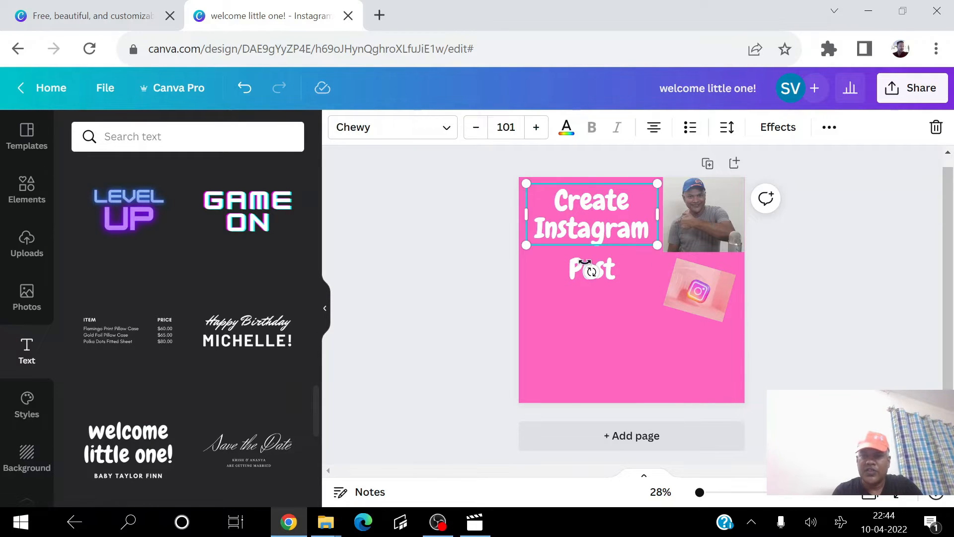
drag(592, 271, 609, 267)
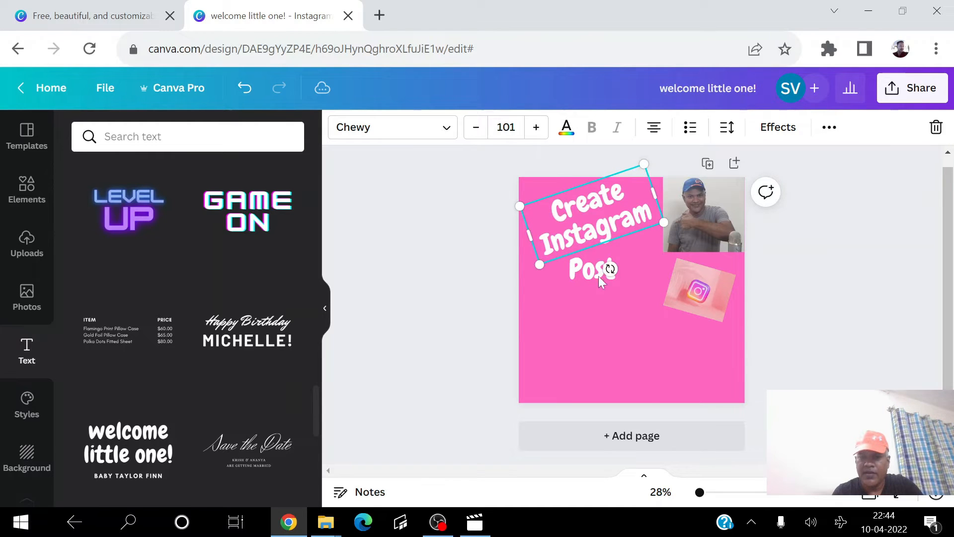
click(593, 268)
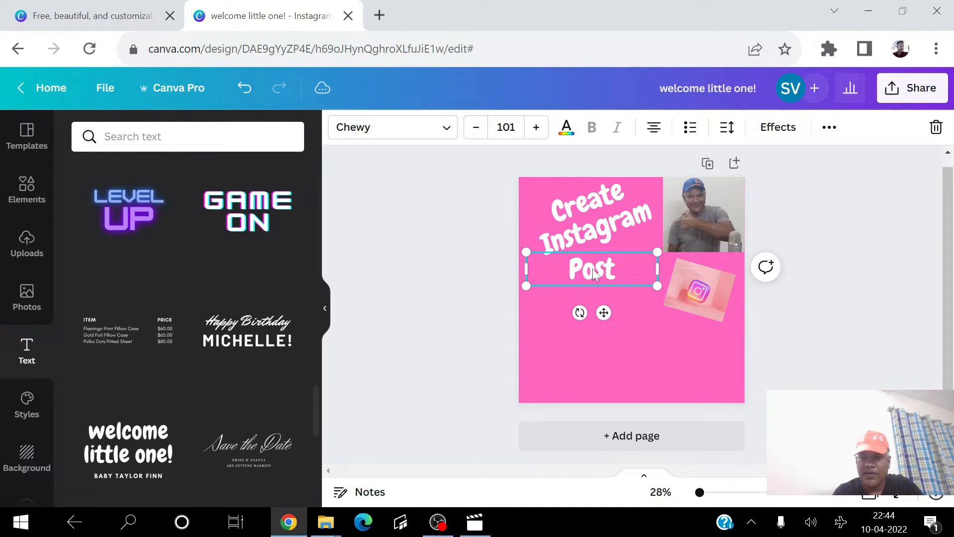
click(459, 273)
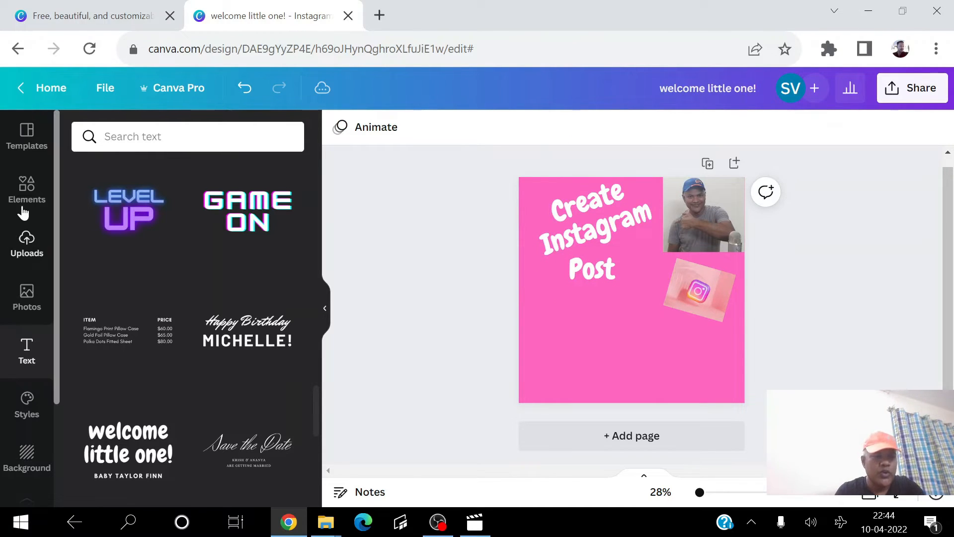
Find the Rectangle shapes among the elements and add the unfilled rounded rectangle outline to the page
click(26, 186)
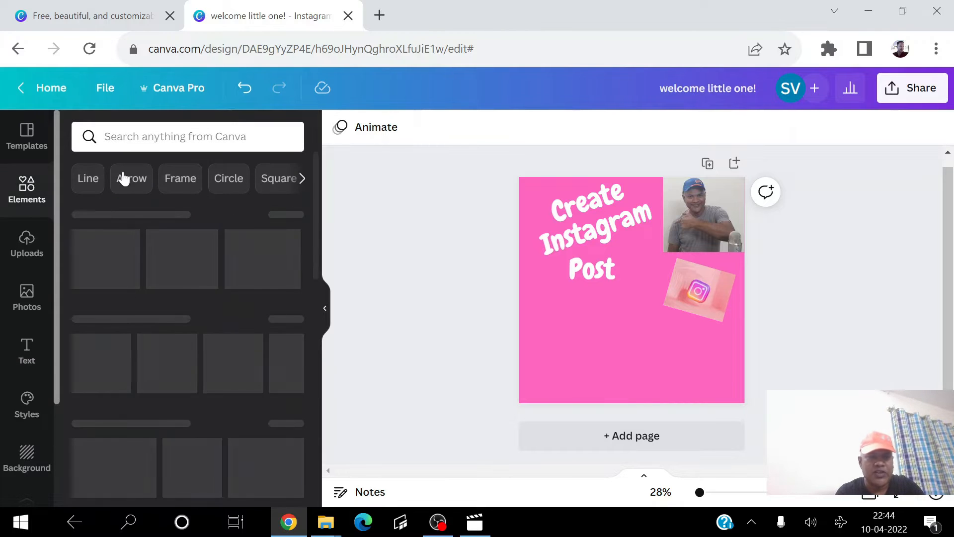
click(301, 180)
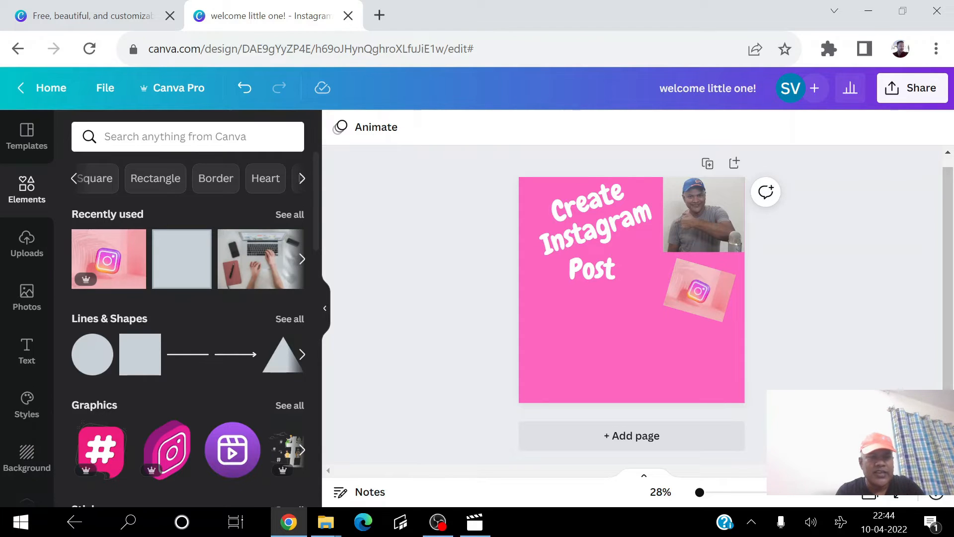
click(158, 185)
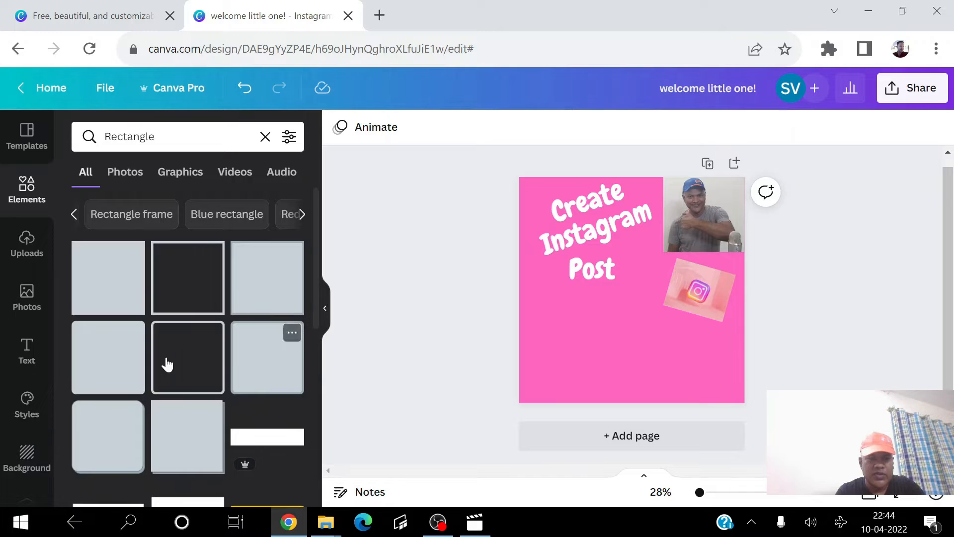
click(185, 357)
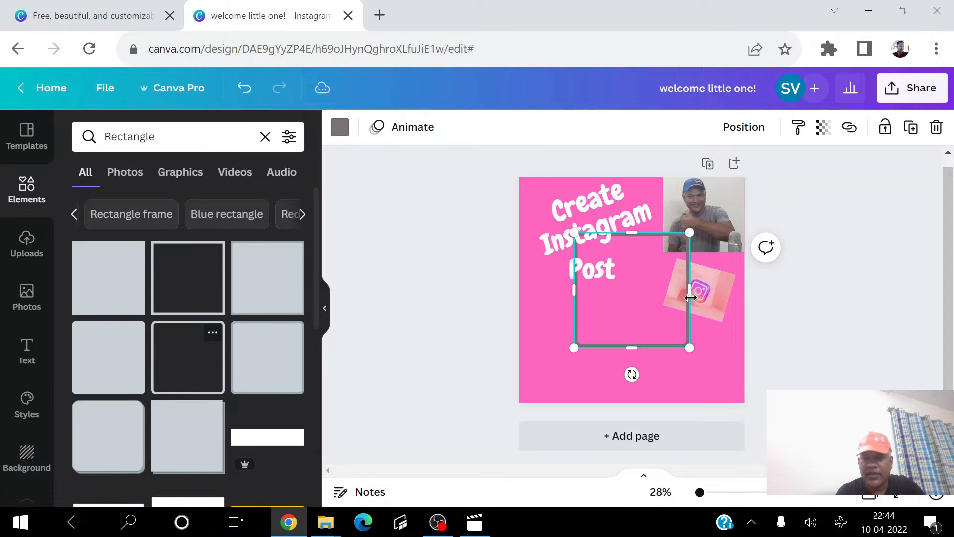
Move the rounded rectangle outline below the "Post" text and reshape it into a wide, low box about as wide as the heading
drag(626, 320, 617, 357)
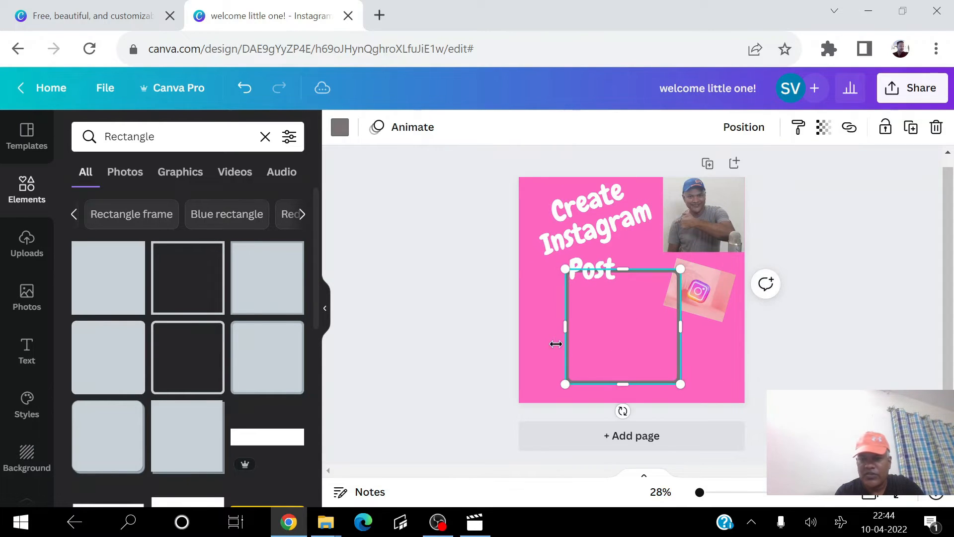
drag(566, 327, 526, 327)
drag(605, 271, 605, 299)
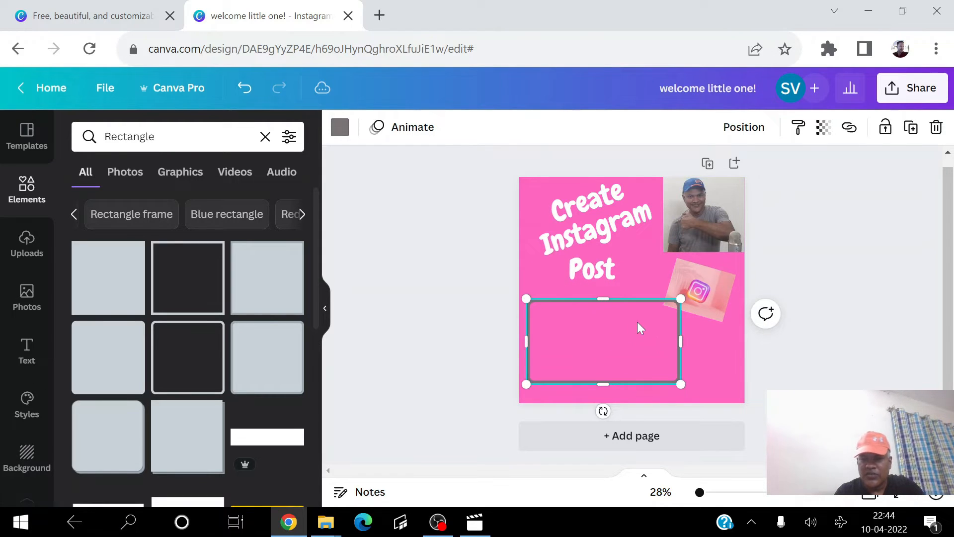
drag(675, 300, 660, 329)
click(512, 375)
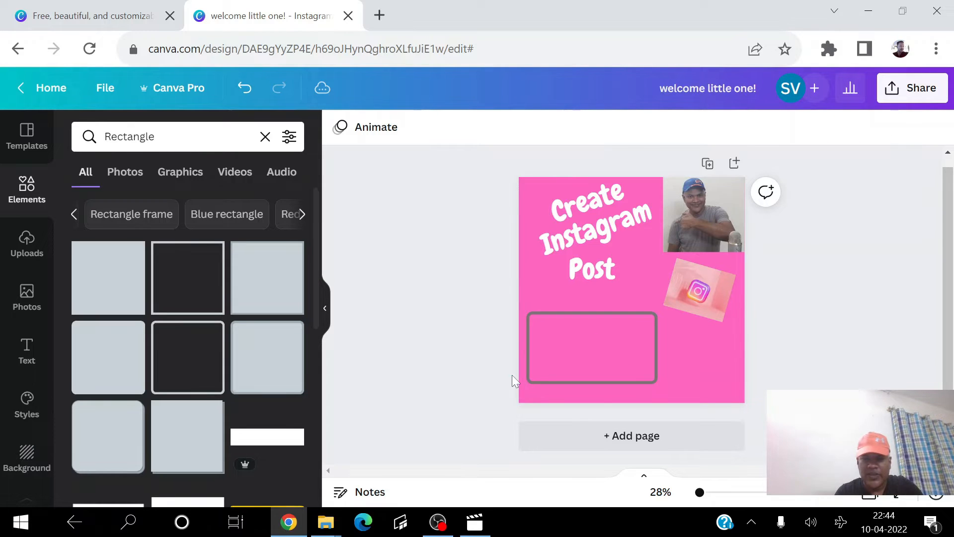
Duplicate the "Post" text and move the copy straight down onto the upper part of the rounded rectangle outline
click(653, 333)
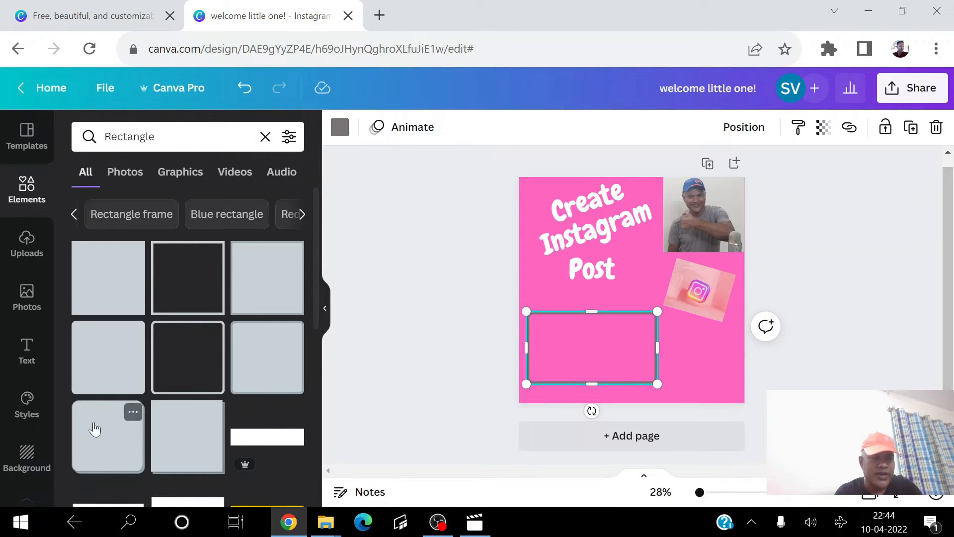
click(27, 353)
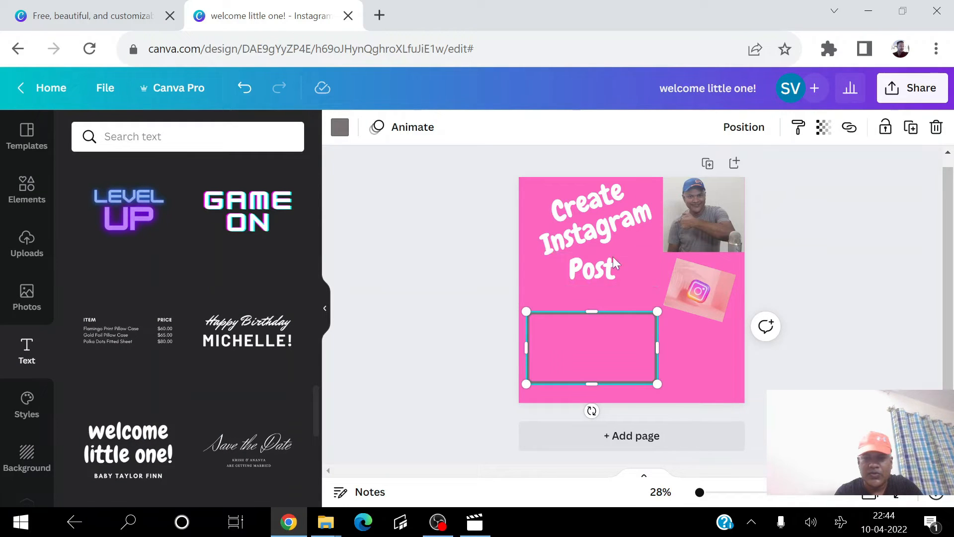
click(602, 273)
drag(601, 272, 603, 277)
key(Down)
key(Down)
key(Down)
key(Down)
key(Down)
key(Down)
key(Down)
key(Down)
key(Down)
key(Down)
key(Down)
key(Down)
key(Down)
key(Down)
key(Down)
key(Down)
key(Down)
key(Down)
key(Down)
key(Down)
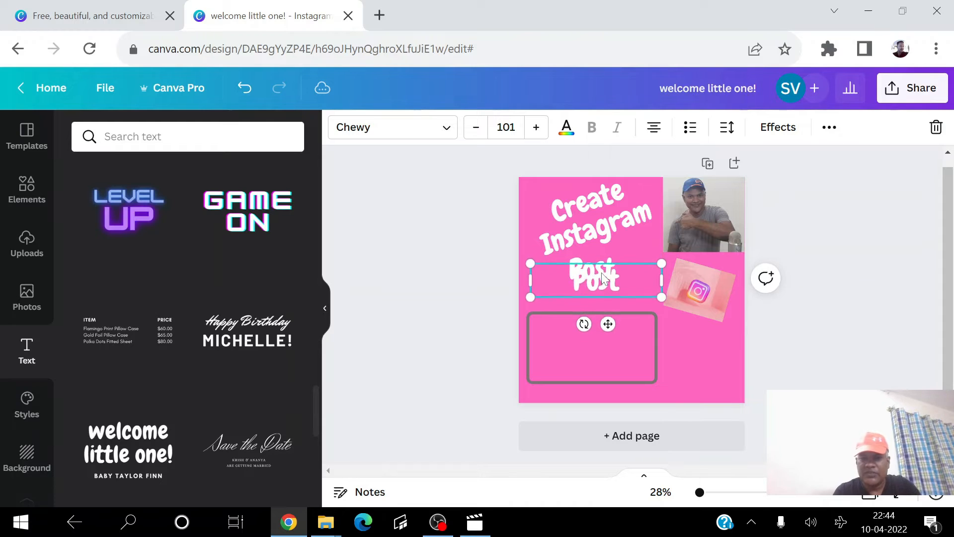
key(Down)
key(Down)
key(Down)
key(Down)
key(Down)
key(Down)
key(Down)
key(Down)
key(Down)
key(Down)
key(Down)
key(Down)
key(Down)
key(Down)
key(Down)
key(Down)
key(Down)
key(Down)
key(Down)
key(Down)
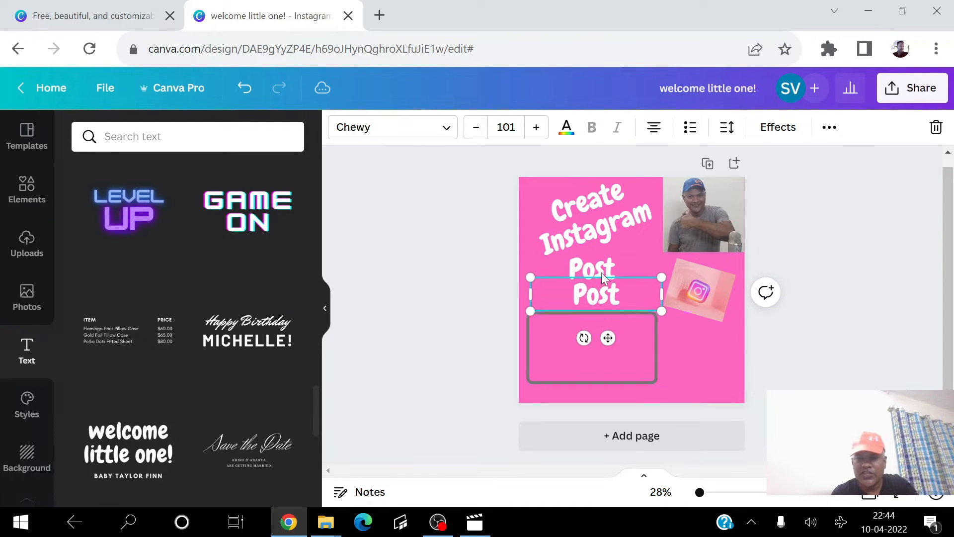
key(Down)
key(Down)
key(Down)
key(Down)
key(Down)
key(Down)
key(Down)
key(Down)
key(Down)
key(Down)
key(Down)
key(Down)
key(Down)
key(Down)
key(Down)
key(Down)
key(Down)
key(Down)
key(Down)
key(Down)
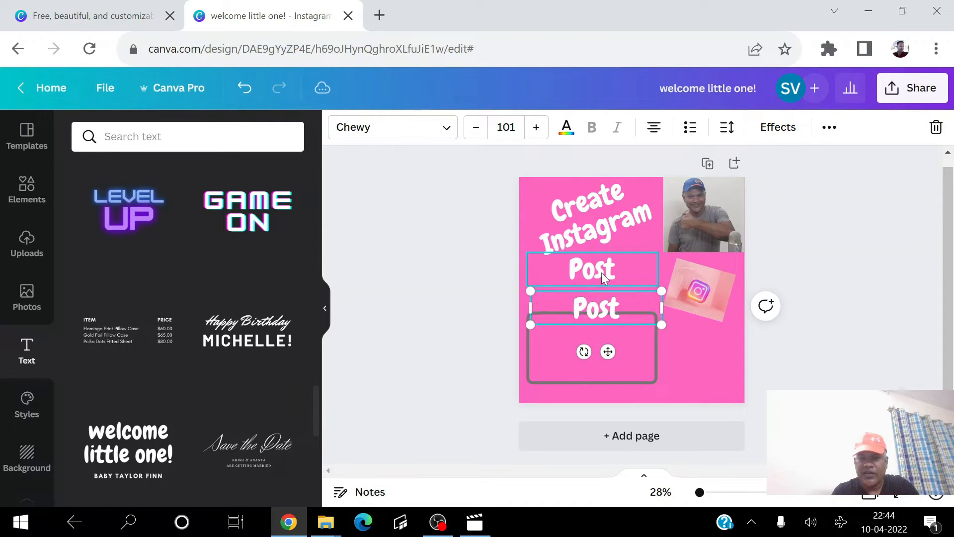
key(Down)
key(Down)
key(Down)
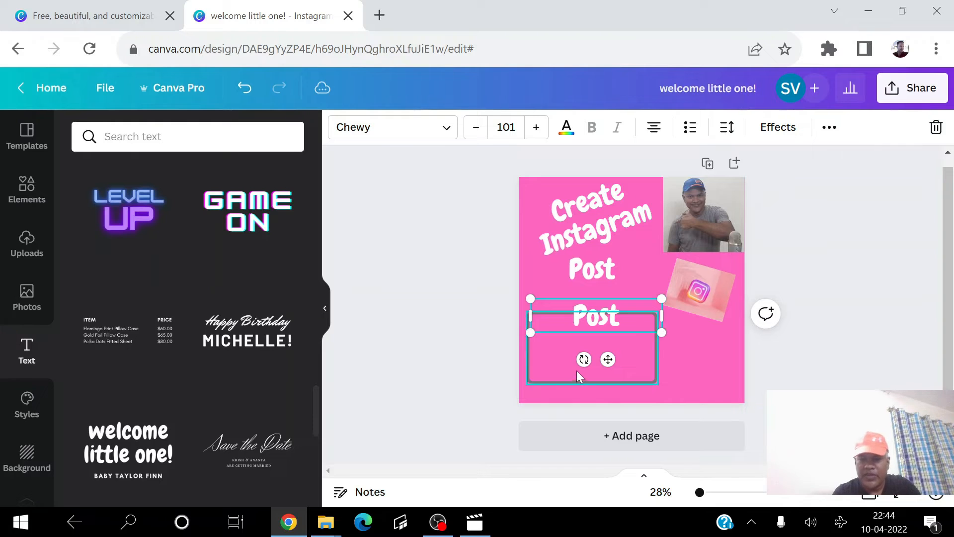
Open the colour choices for the rounded rectangle outline and look through the swatches
click(556, 365)
right_click(555, 369)
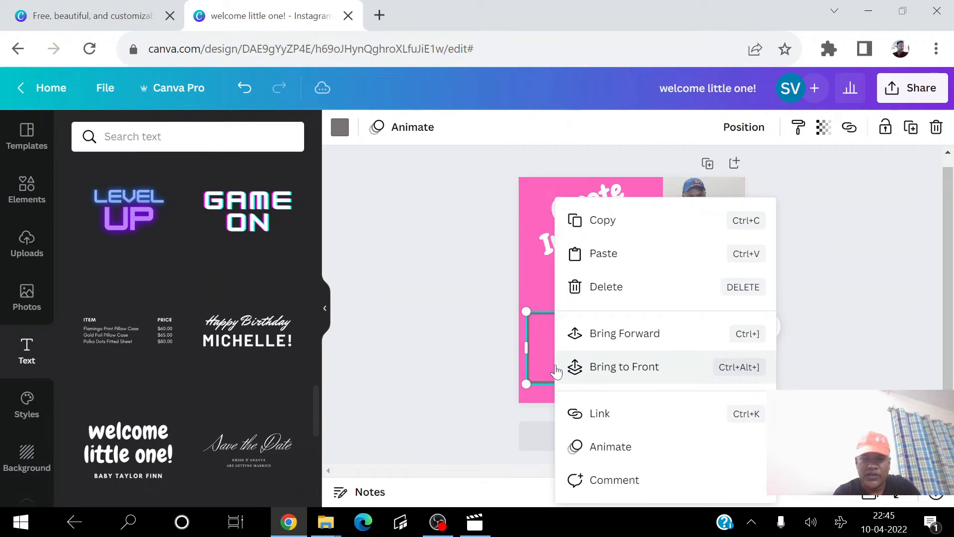
click(340, 127)
scroll(316, 436, down, 3)
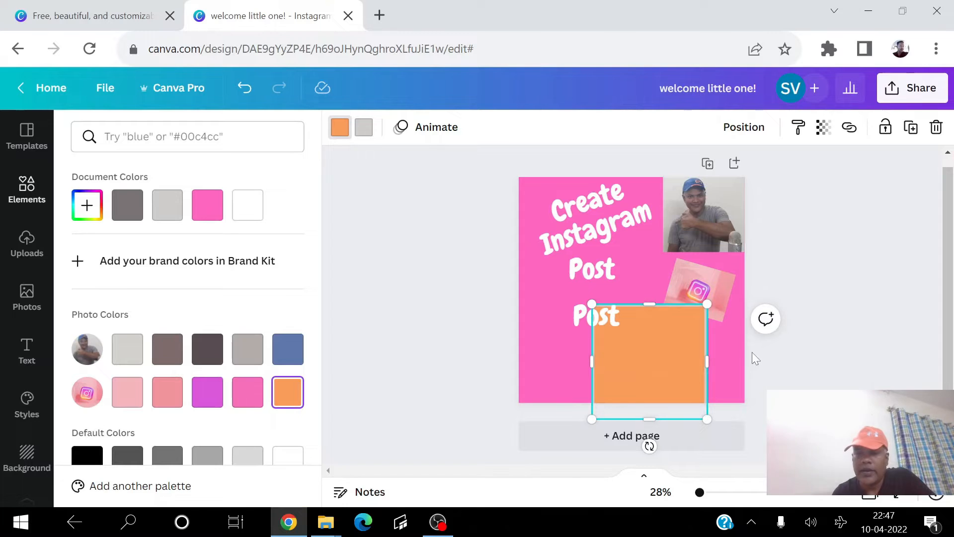
Shrink the orange rectangle, place it behind the lower "Post" text, and widen it to about the heading's width
click(675, 348)
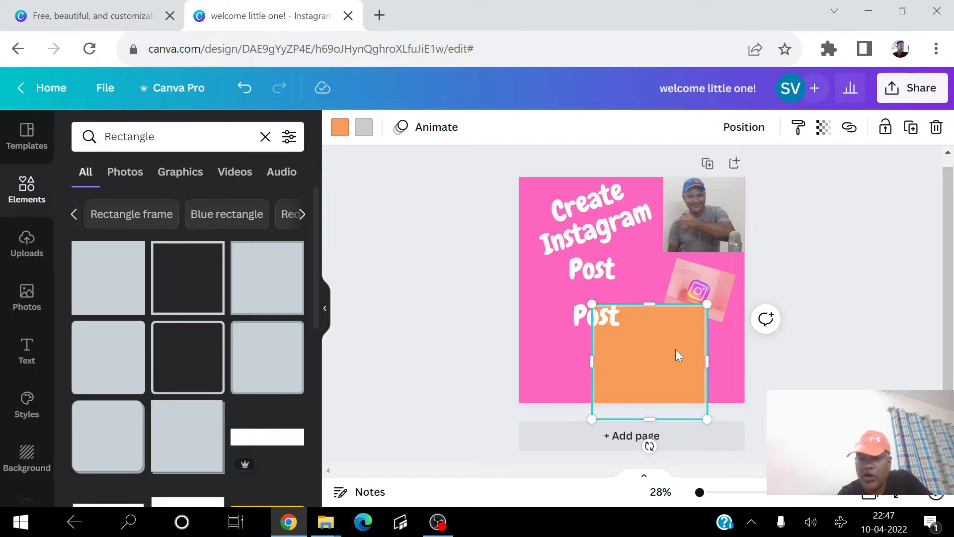
drag(709, 421, 674, 387)
drag(647, 356, 584, 340)
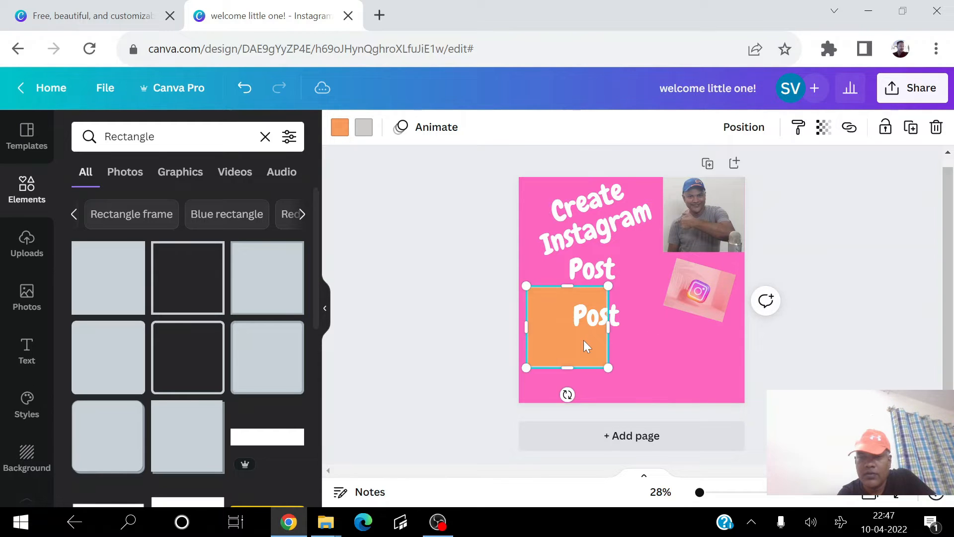
drag(653, 324, 654, 323)
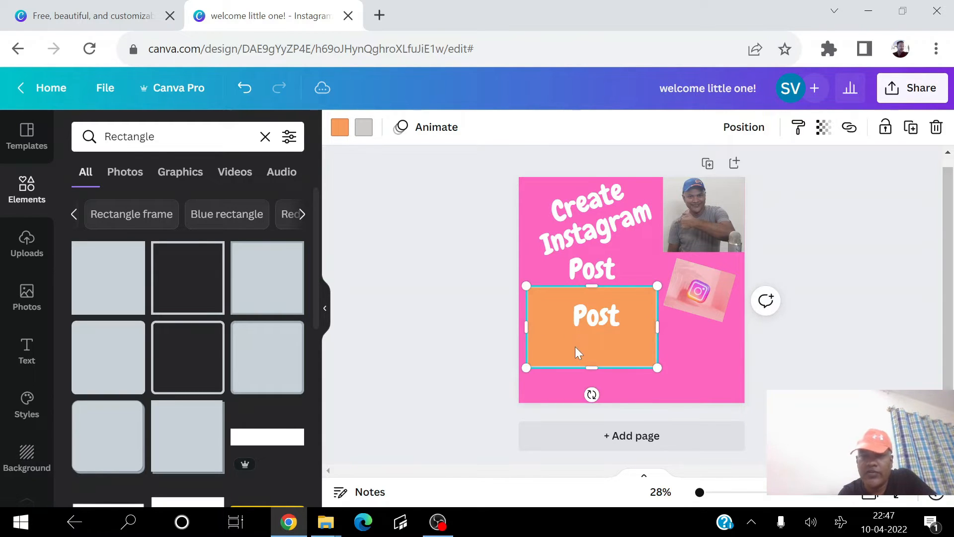
Change the orange rectangle's fill to the light turquoise default colour
click(340, 127)
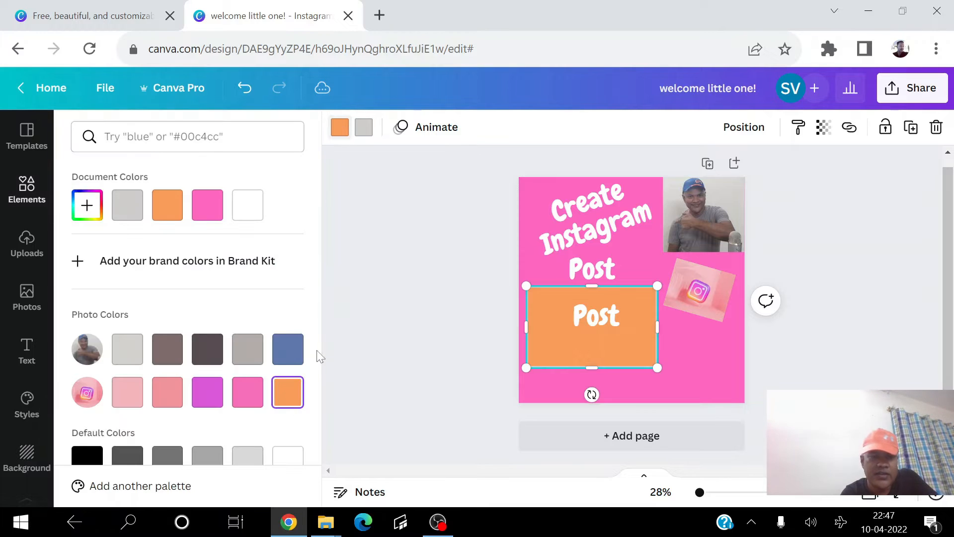
scroll(313, 444, down, 3)
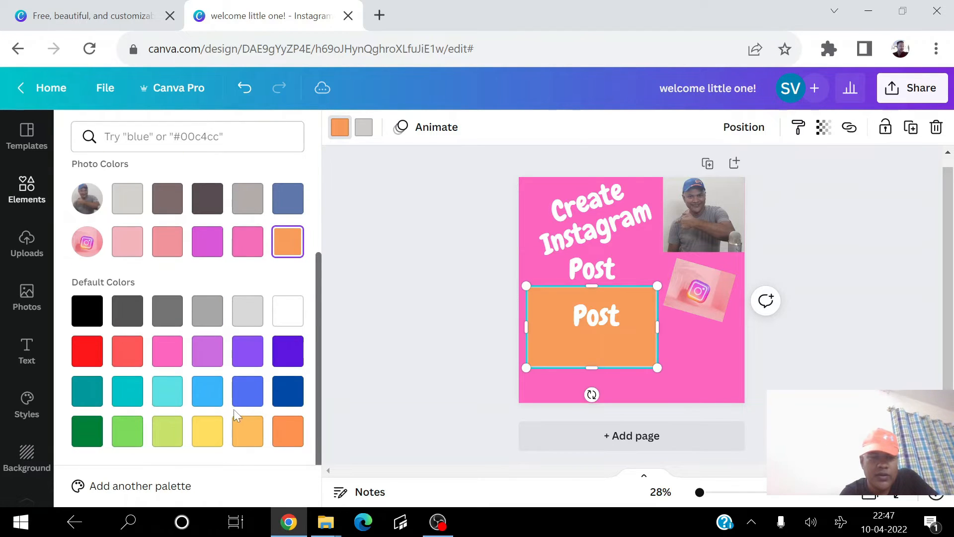
click(170, 398)
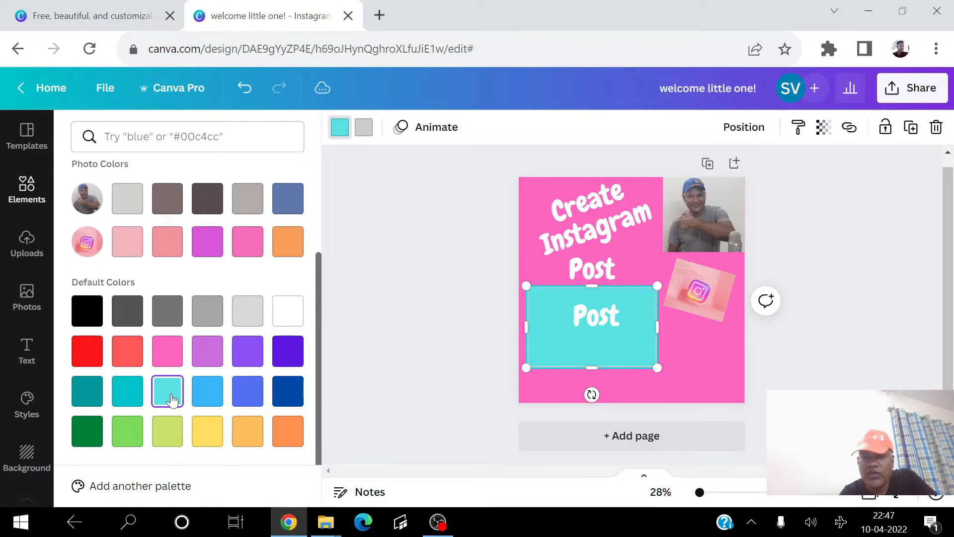
Replace the lower "Post" text on the turquoise rectangle with "Contact"
click(613, 318)
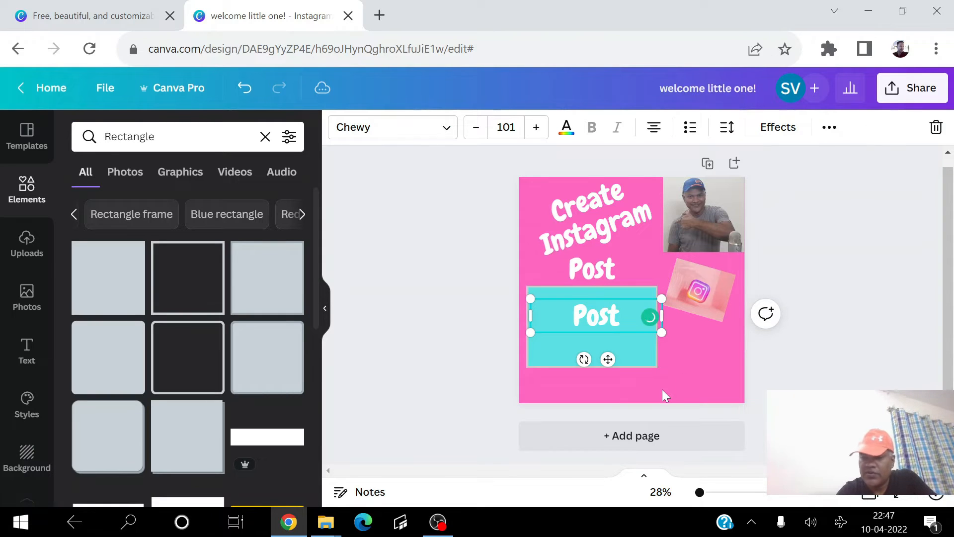
key(Delete)
key(Delete)
key(Delete)
key(Delete)
text(C)
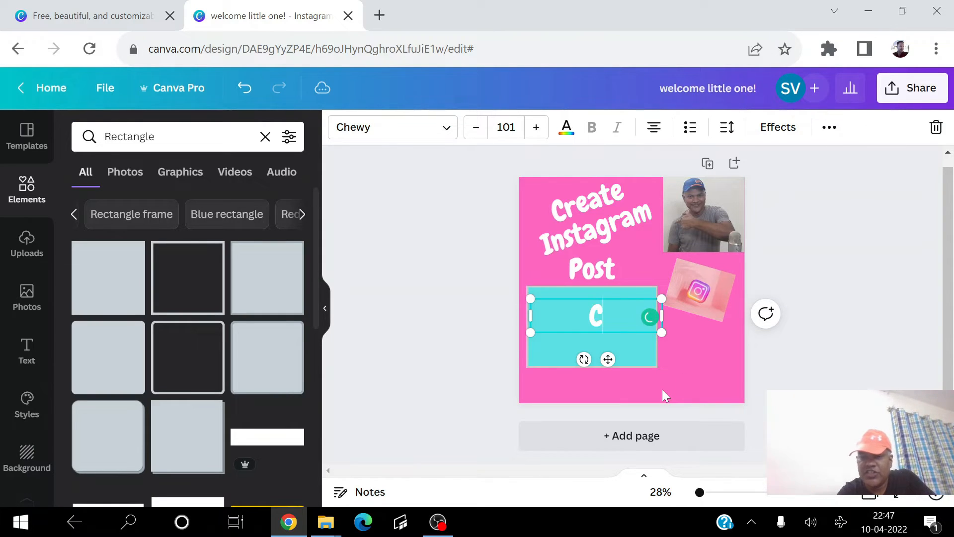
text(ontact)
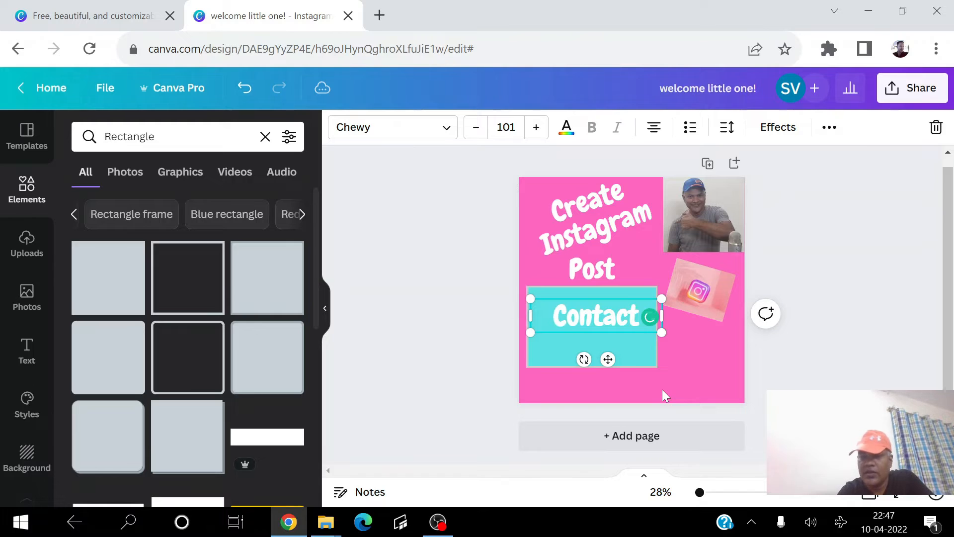
Set the "Contact" text's font size to 50
key(ctrl+a)
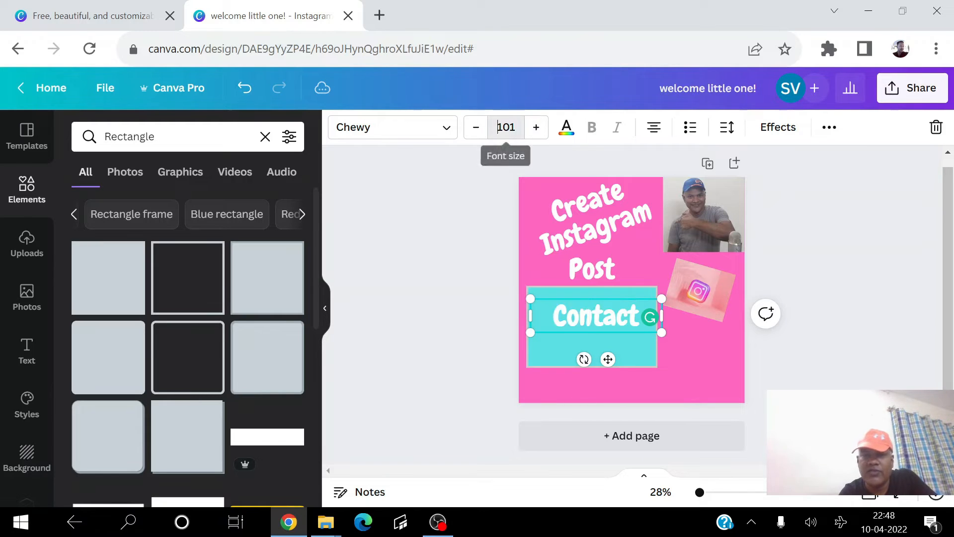
click(506, 128)
key(BackSpace)
text(50)
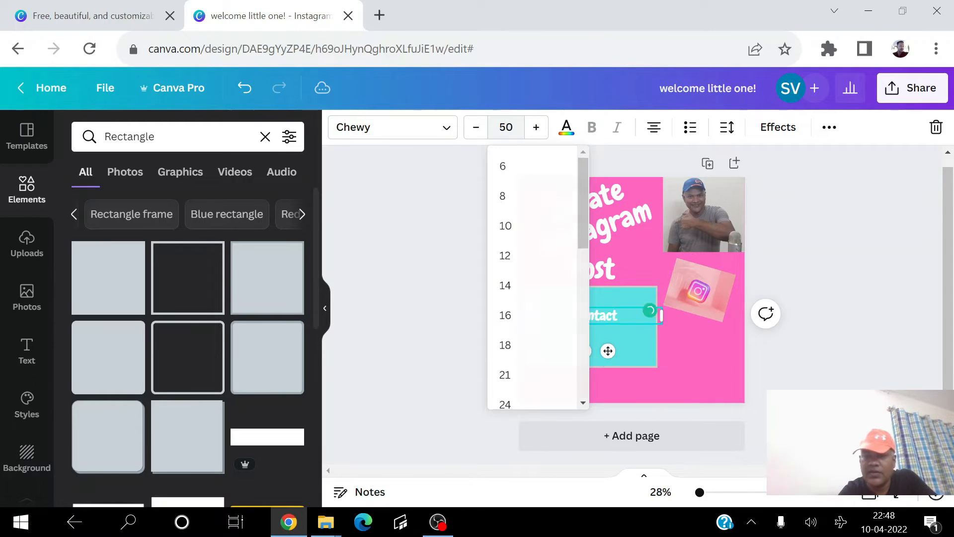
key(Return)
click(697, 368)
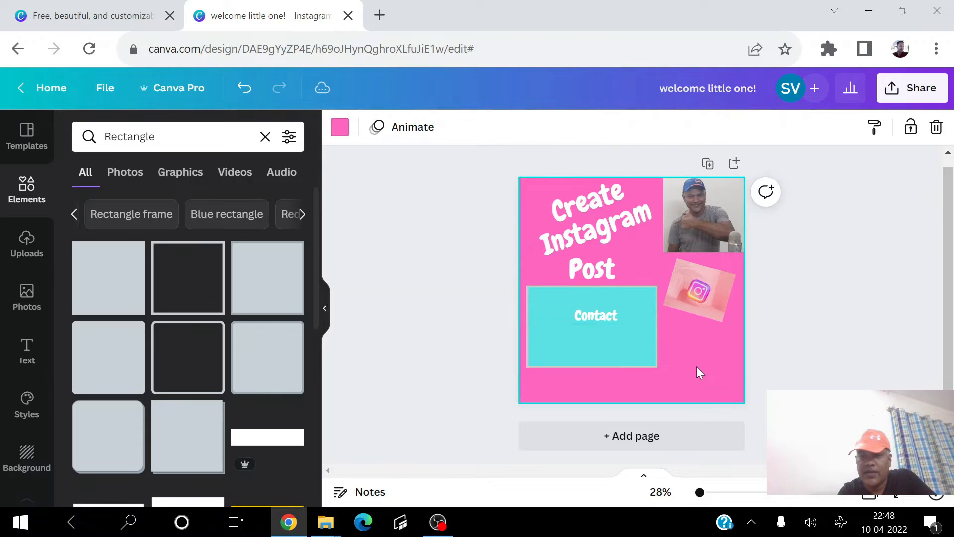
Try to fit the turquoise rectangle around the "Contact" text by resizing it
click(594, 347)
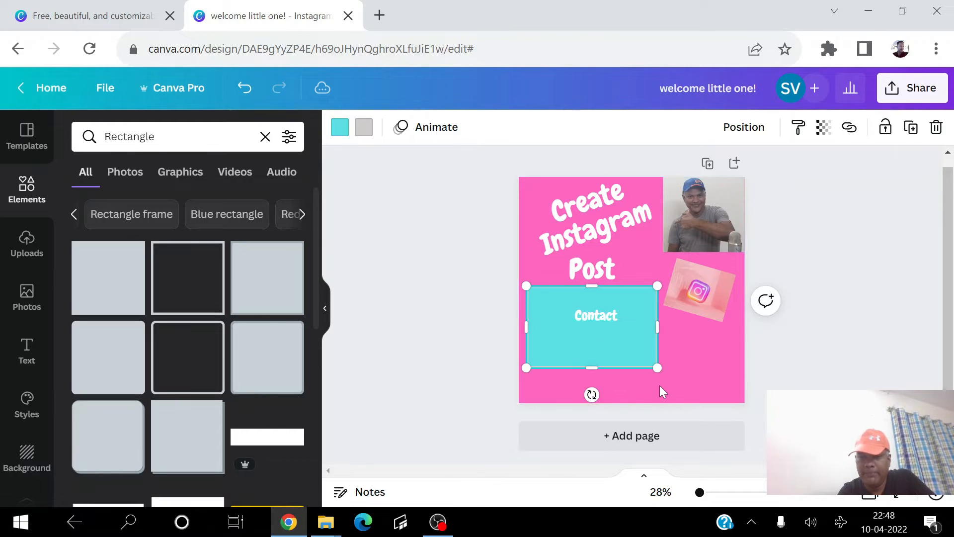
drag(650, 354, 616, 333)
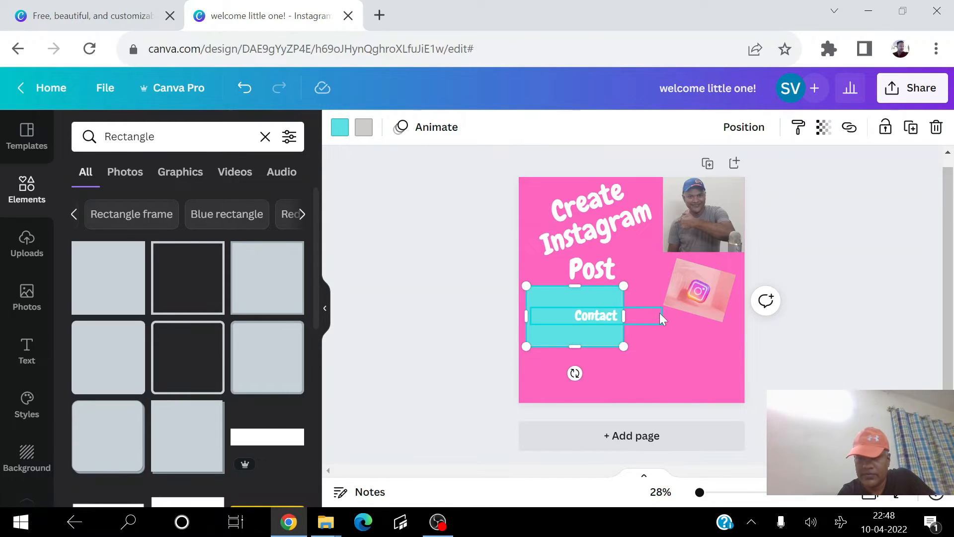
mouse_move(629, 317)
mouse_down()
mouse_move(607, 313)
mouse_move(624, 315)
mouse_move(616, 316)
mouse_up()
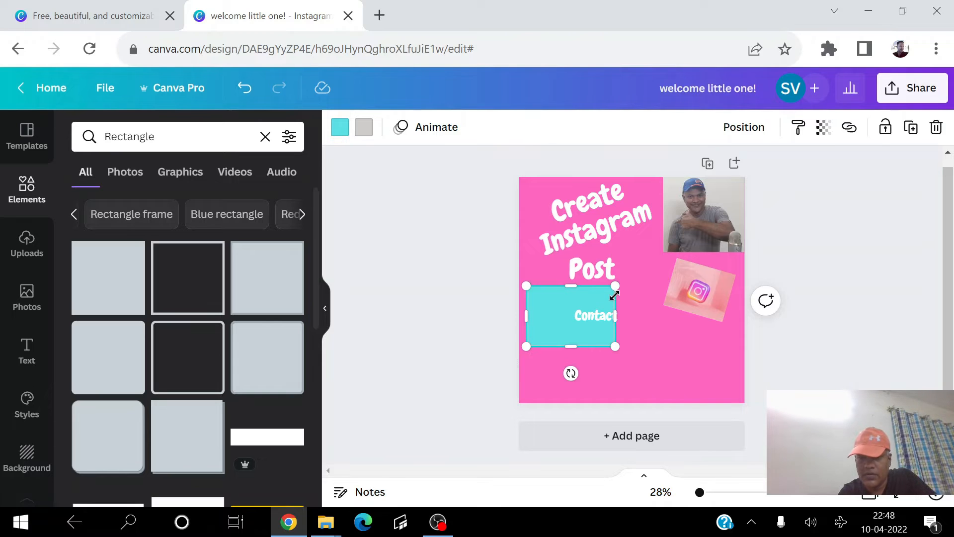
drag(627, 286, 658, 257)
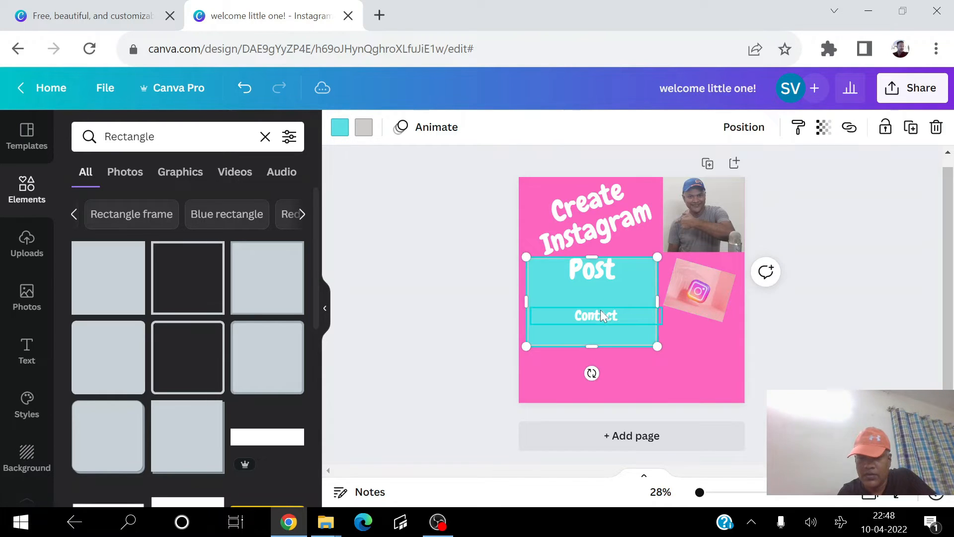
Narrow the "Contact" text box close to its word and shrink the turquoise rectangle to surround it below "Post"
click(599, 312)
drag(663, 317, 607, 317)
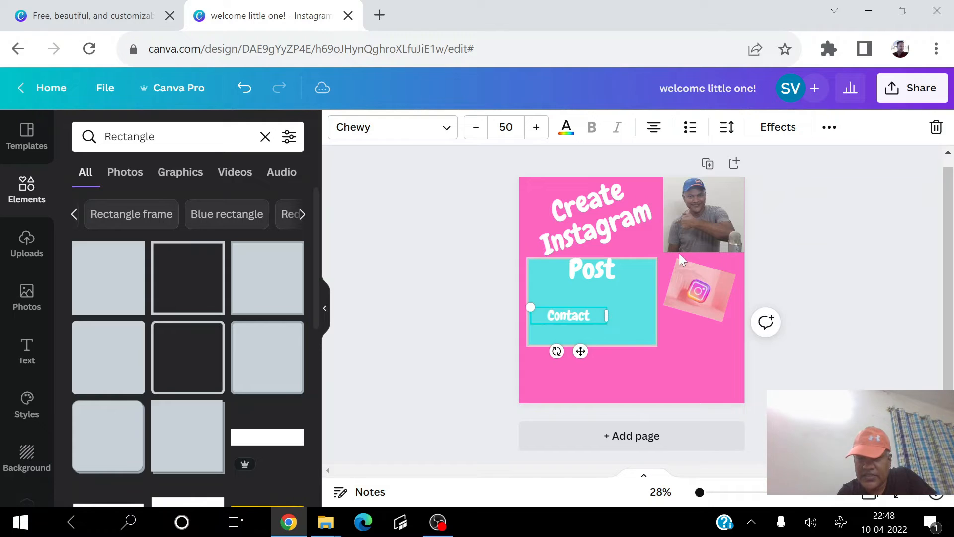
click(634, 268)
click(639, 298)
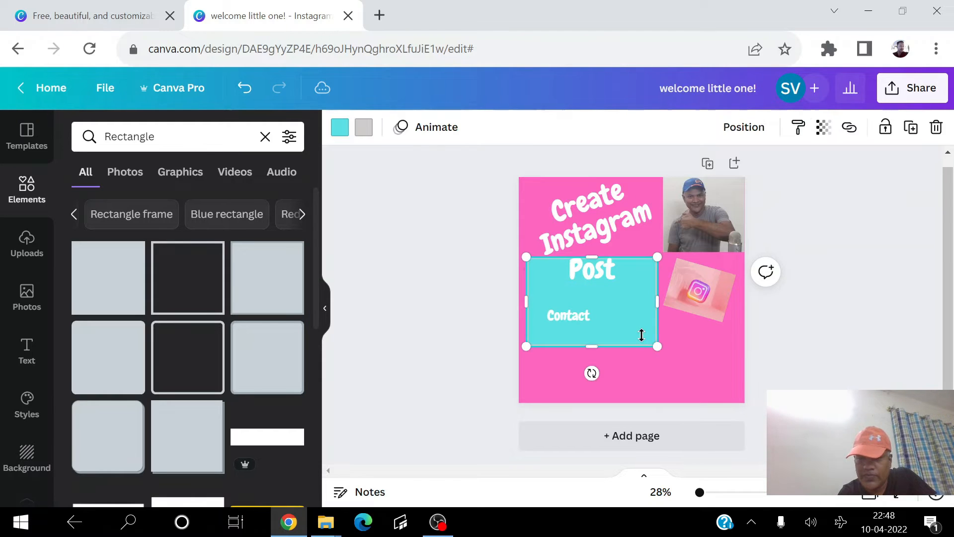
drag(656, 258, 634, 335)
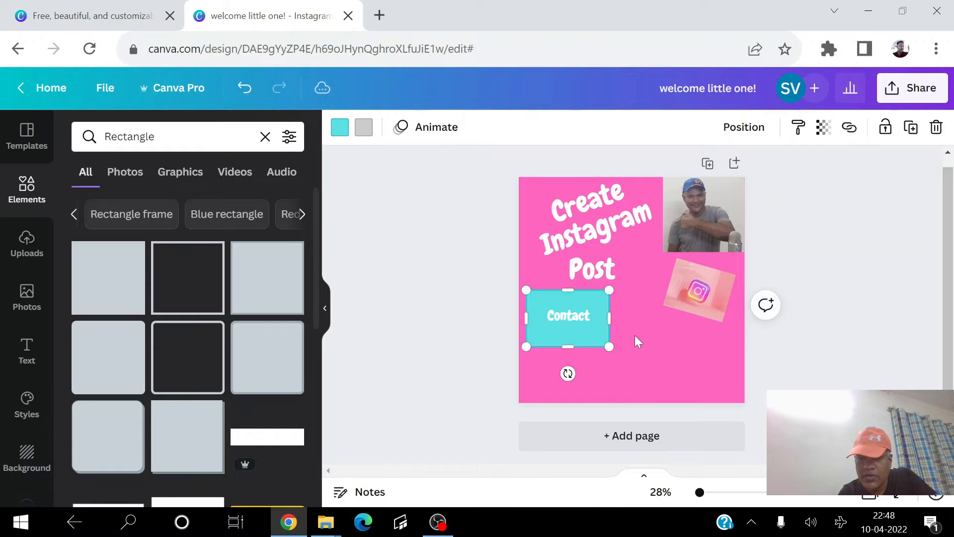
Flatten the turquoise rectangle into a low button shape and centre the "Contact" text inside it
drag(571, 333, 570, 328)
drag(569, 289, 565, 324)
click(566, 318)
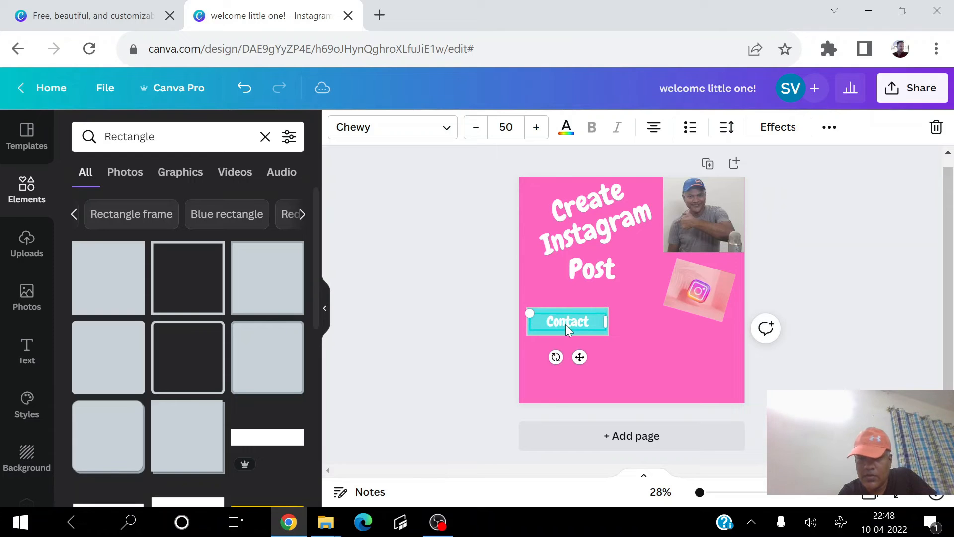
click(460, 323)
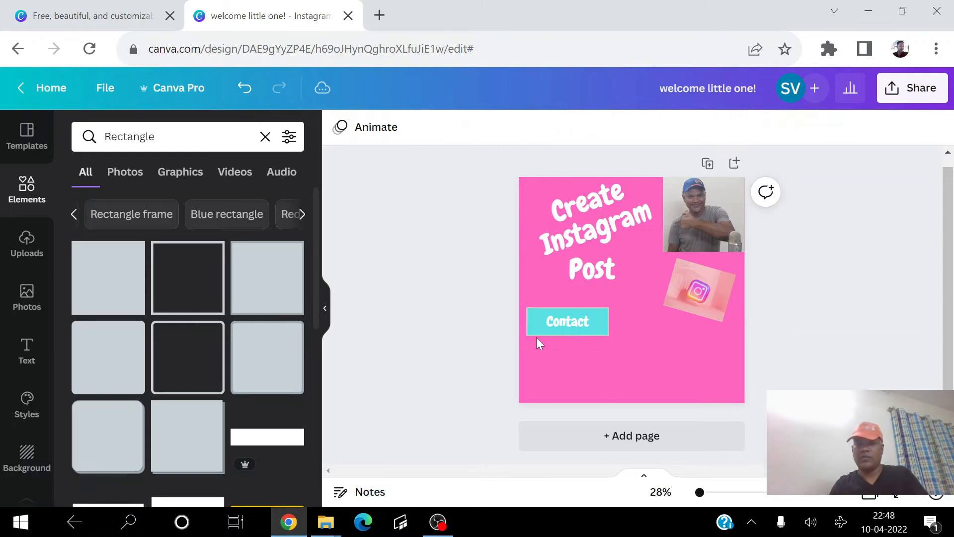
Select the turquoise rectangle together with the "Contact" text and group them
click(567, 324)
click(578, 339)
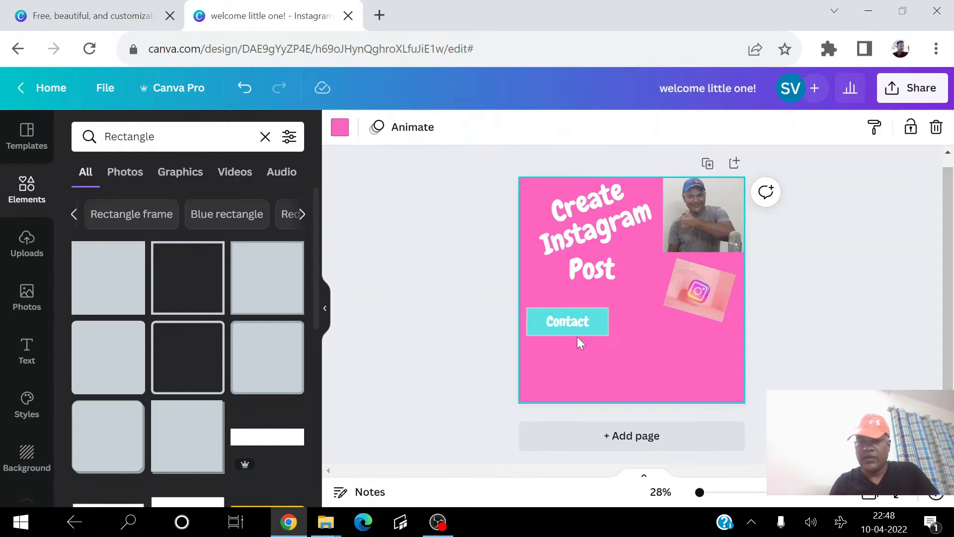
click(607, 314)
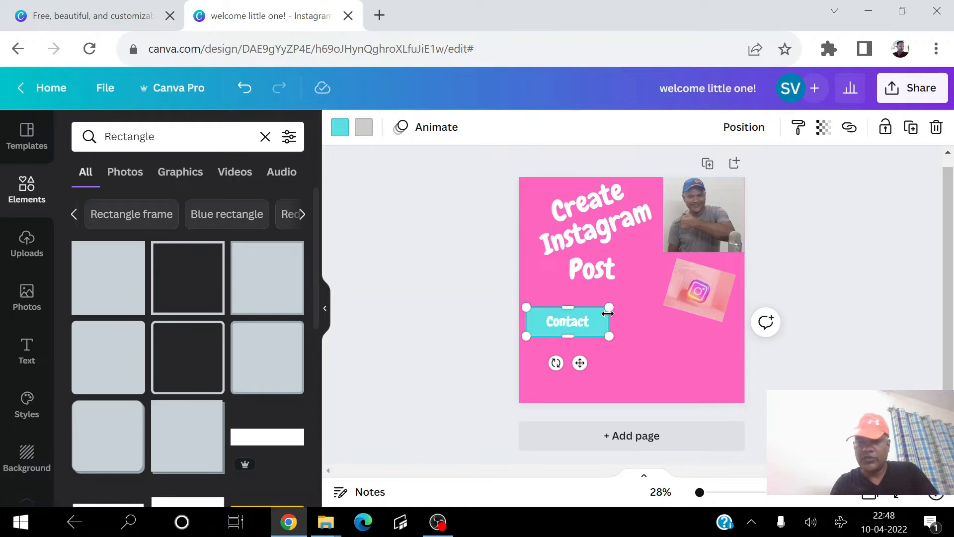
click(576, 323)
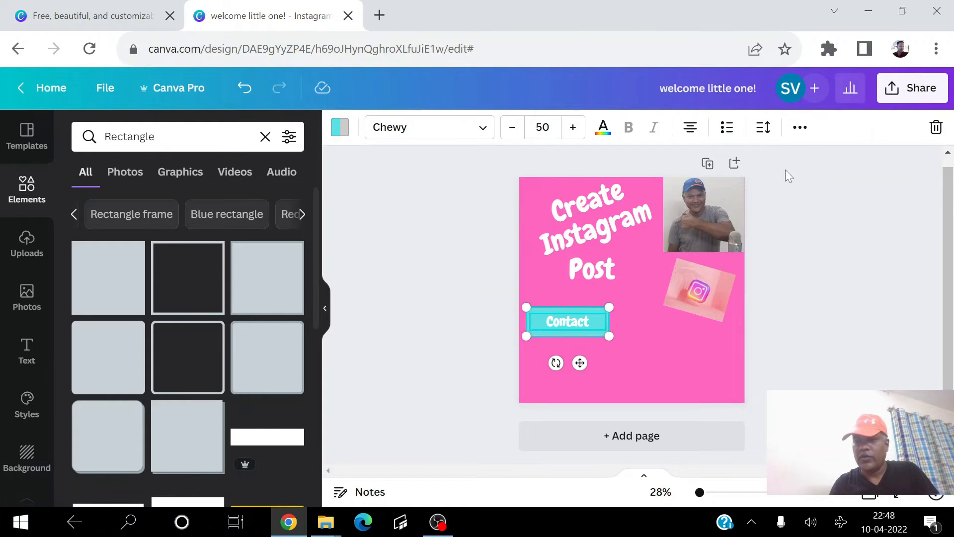
click(799, 130)
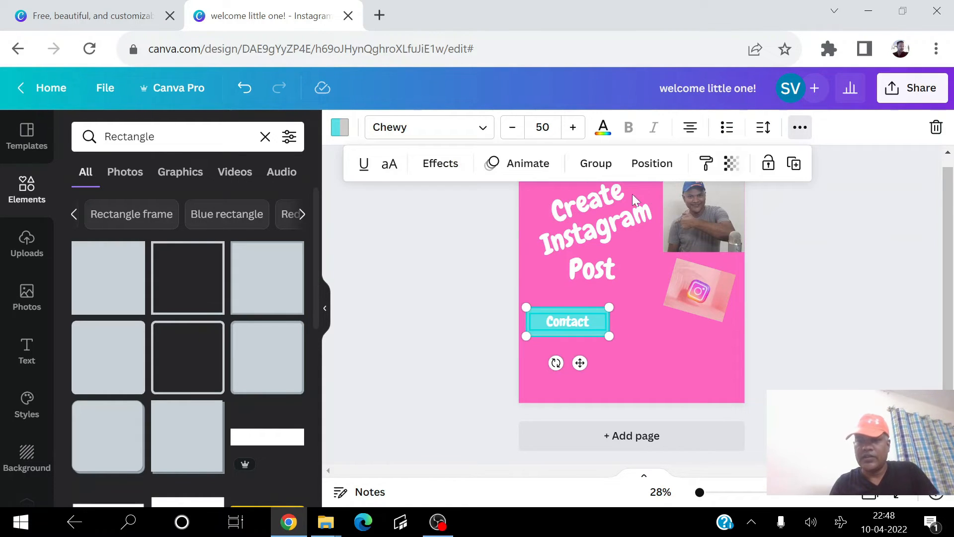
click(597, 166)
Scale the "Contact" button group down to a text size of about 39.6 and move it slightly up toward "Post"
drag(607, 335, 585, 324)
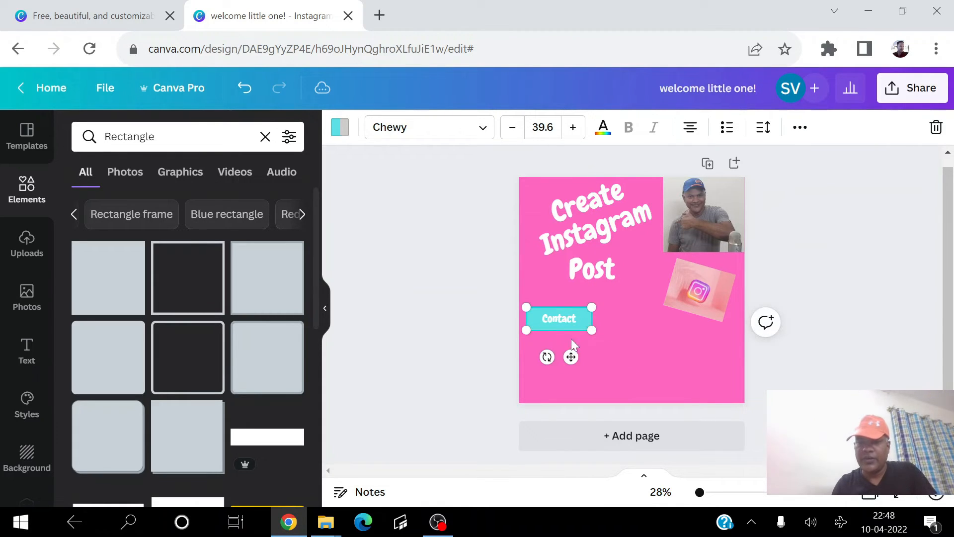
drag(560, 319, 560, 312)
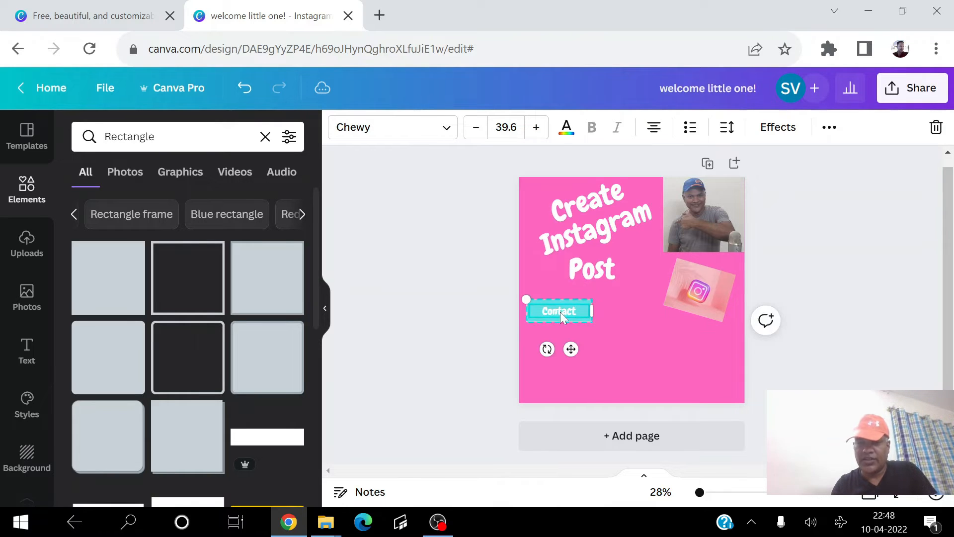
Duplicate the turquoise "Contact" button group and move the copy down until it sits just below the original
click(451, 290)
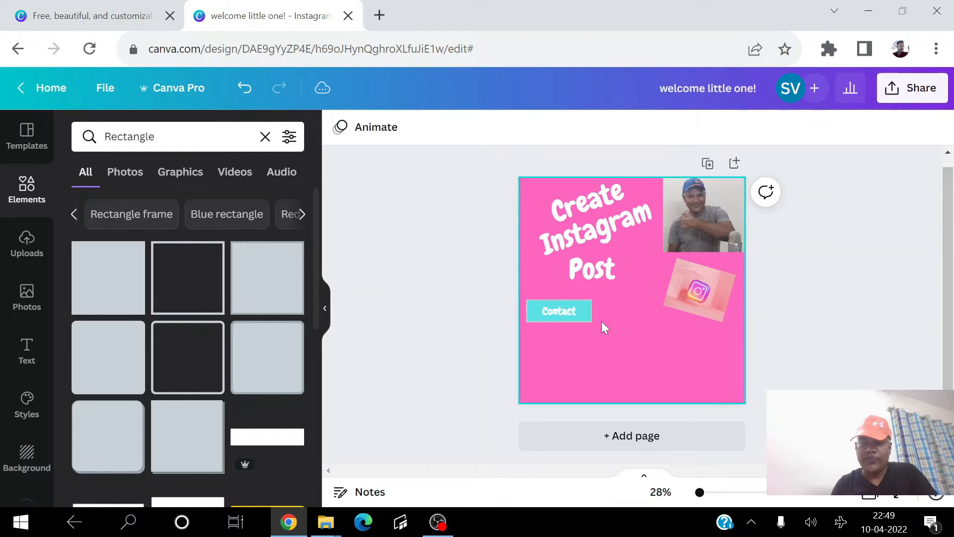
click(571, 307)
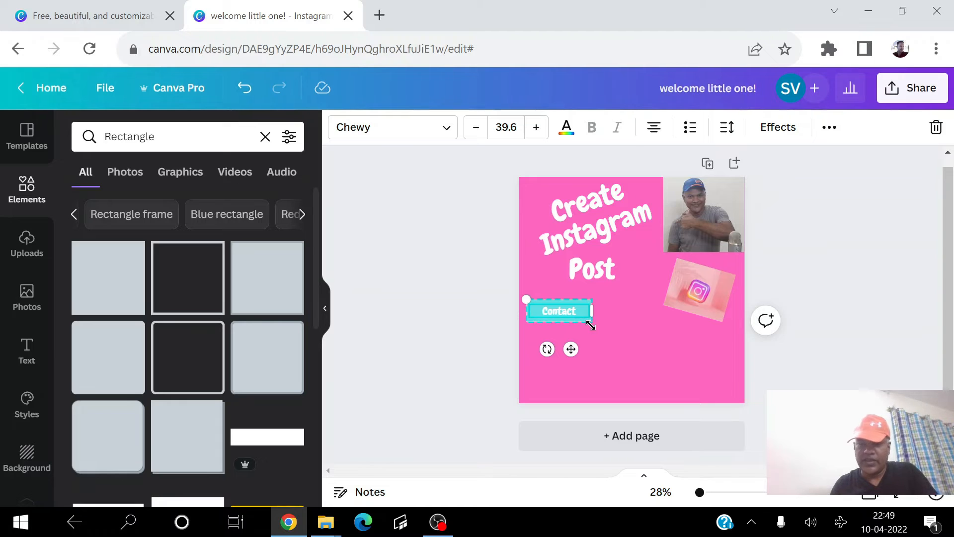
key(ctrl+d)
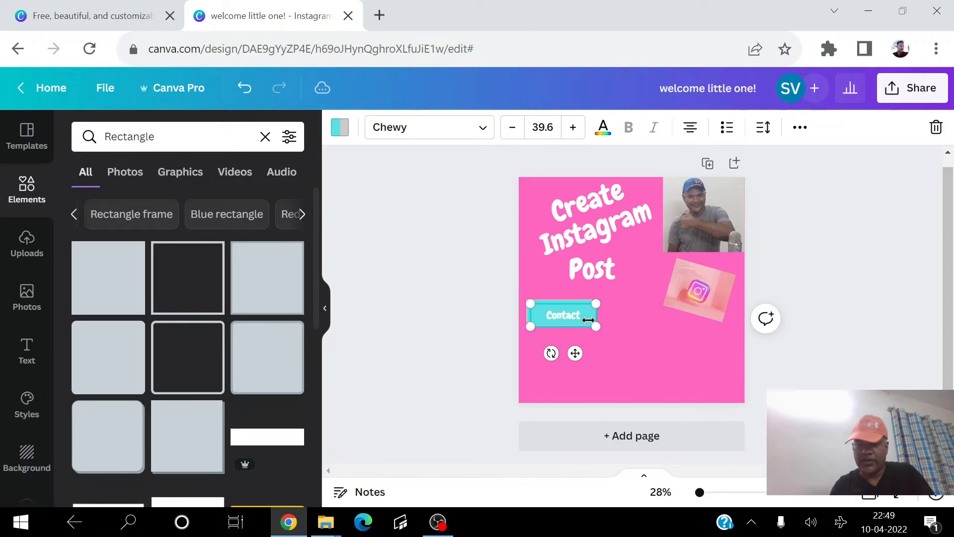
key(Down)
key(Down)
key(Down)
key(Down)
key(Down)
key(Down)
key(Down)
key(Down)
key(Down)
key(Down)
key(Down)
key(Down)
key(Down)
key(Down)
key(Down)
key(Down)
key(Down)
key(Down)
key(Down)
key(Down)
key(Down)
key(Down)
key(Down)
key(Down)
key(Down)
key(Down)
key(Down)
key(Down)
key(Down)
key(Down)
key(Down)
key(Down)
key(Down)
key(Down)
key(Down)
key(Down)
key(Down)
key(Down)
key(Down)
key(Down)
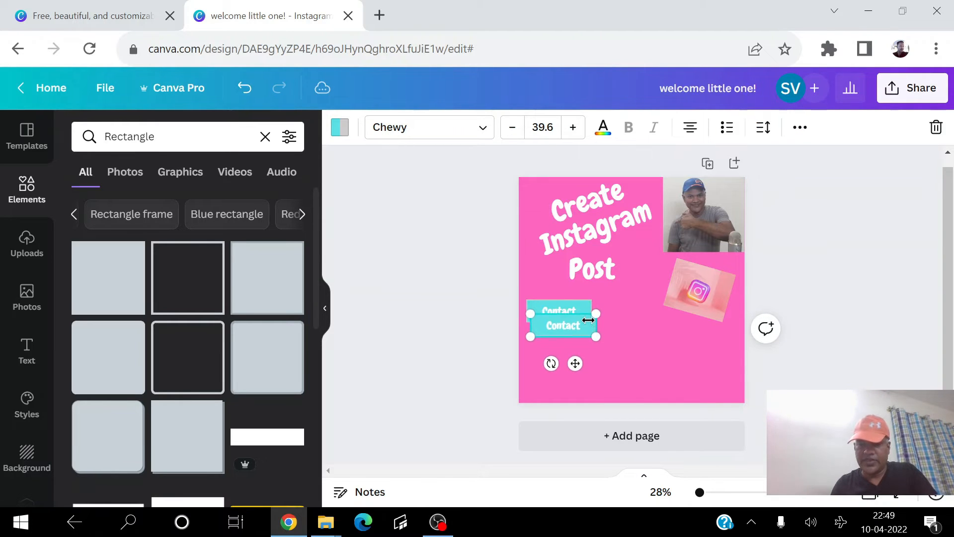
key(Down)
key(Down)
key(Down)
key(Down)
key(Down)
key(Down)
key(Down)
key(Down)
key(Down)
key(Down)
key(Down)
key(Down)
key(Down)
key(Down)
key(Down)
key(Down)
key(Down)
key(Down)
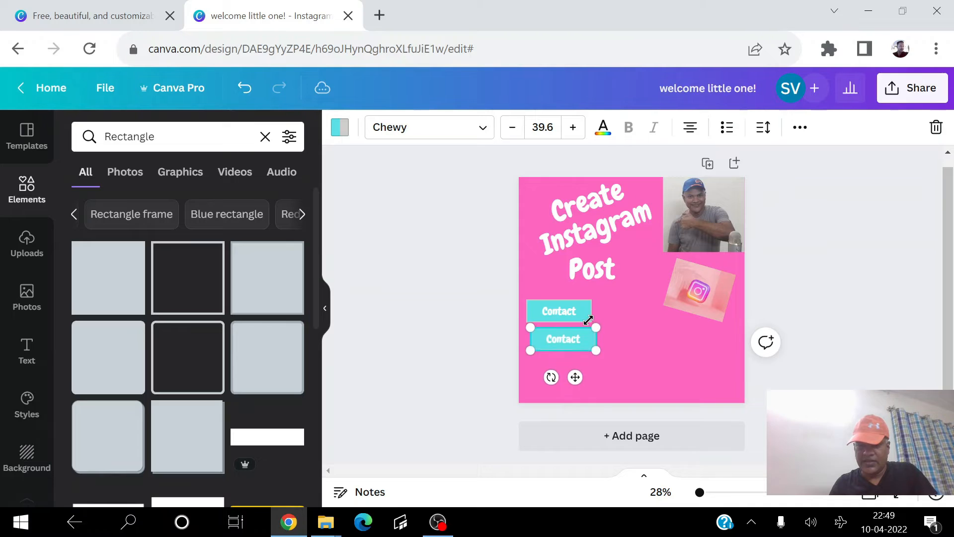
Shift the copied "Contact" button right so it is staggered below the original
key(Right)
key(Right)
key(Right)
key(Right)
key(Right)
key(Right)
key(Right)
key(Right)
key(Right)
key(Right)
key(Right)
key(Right)
key(Right)
key(Right)
key(Right)
key(Right)
key(Right)
key(Right)
key(Right)
key(Right)
key(Right)
key(Right)
key(Right)
key(Right)
key(Right)
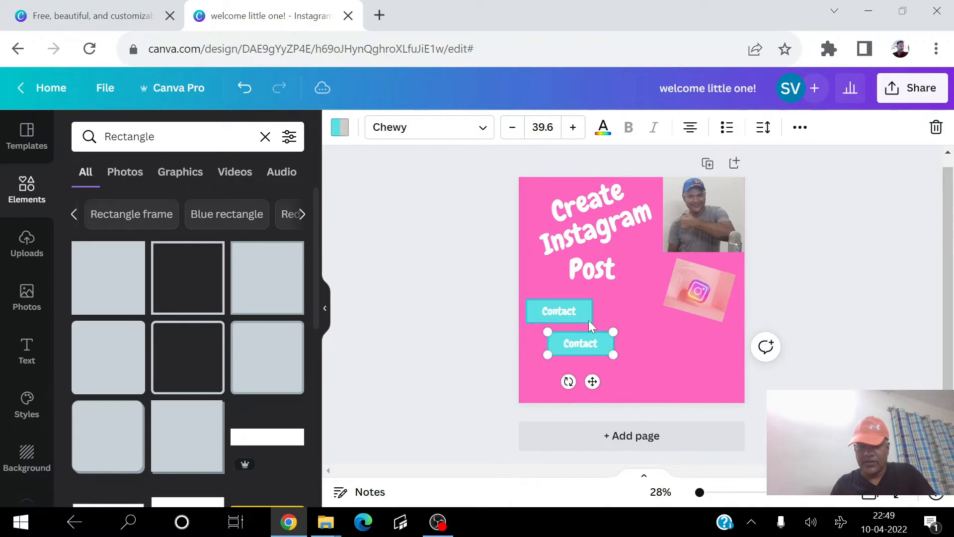
Duplicate the turquoise "Contact" button once more and move the copy down until it sits below the other two buttons
click(588, 320)
key(Down)
key(Down)
key(Down)
key(Down)
key(Down)
key(Down)
key(Down)
key(Down)
key(Down)
key(Down)
key(Down)
key(Down)
key(Down)
key(Down)
key(Down)
key(Down)
key(Down)
key(Down)
key(Down)
key(Down)
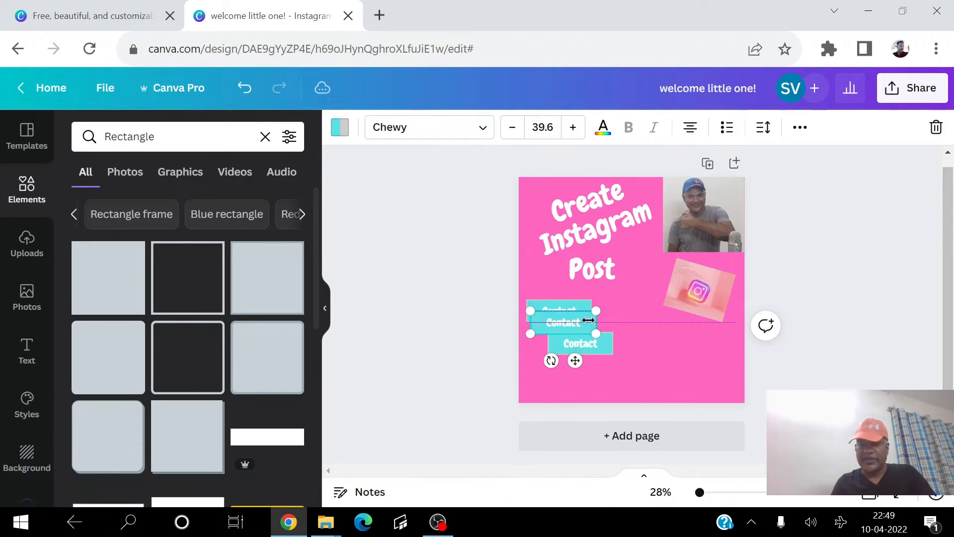
key(Down)
key(Down)
key(Down)
key(Down)
key(Down)
key(Down)
key(Down)
key(Down)
key(Down)
key(Down)
key(Down)
key(Down)
key(Down)
key(Down)
key(Down)
key(Down)
key(Down)
key(Down)
key(Down)
key(Down)
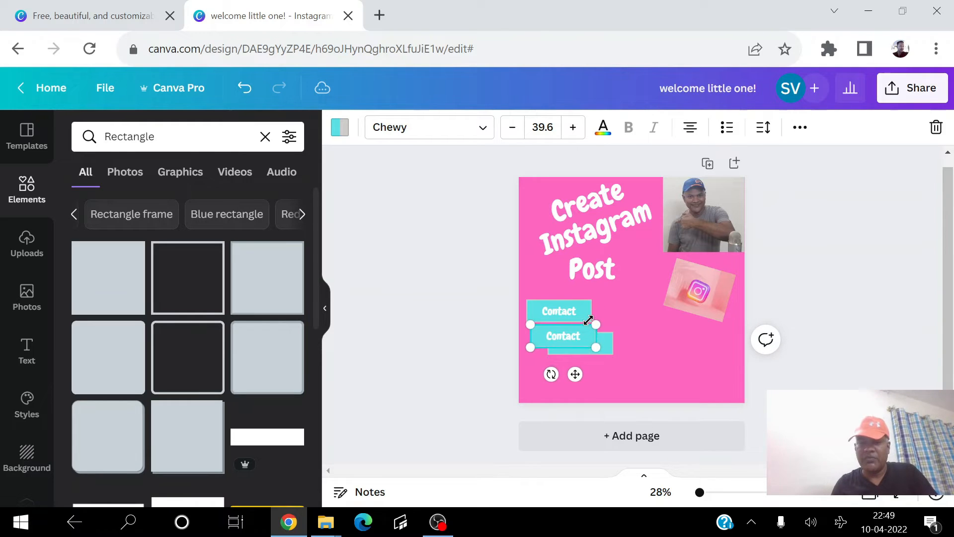
key(Down)
key(Down)
key(Down)
key(Down)
key(Down)
key(Down)
key(Down)
key(Down)
key(Down)
key(Down)
key(Down)
key(Down)
key(Down)
key(Down)
key(Down)
key(Down)
key(Down)
key(Down)
key(Down)
key(Down)
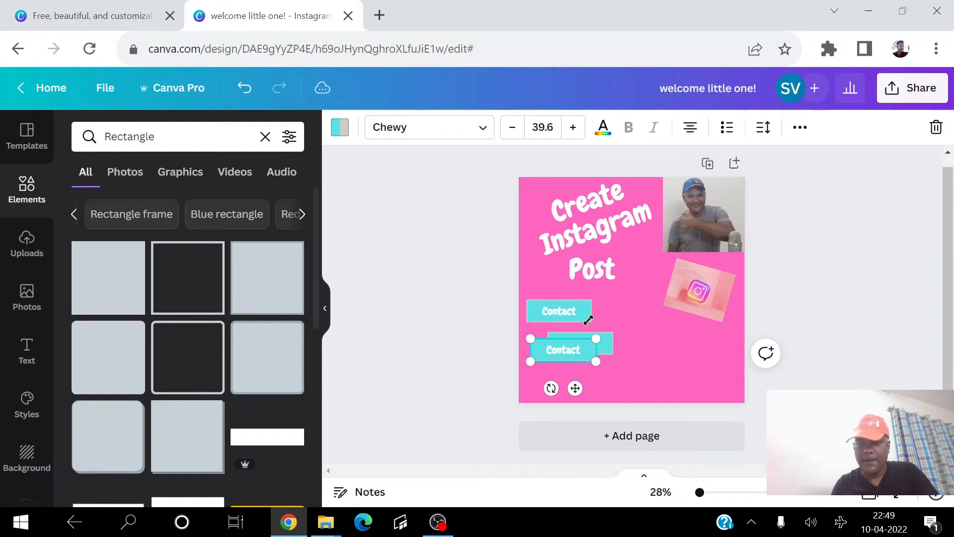
key(Down)
key(Down)
key(Down)
key(Down)
key(Down)
key(Down)
key(Down)
key(Down)
key(Down)
key(Down)
key(Down)
key(Down)
key(Down)
key(Down)
key(Down)
key(Down)
key(Down)
key(Down)
key(Down)
key(Down)
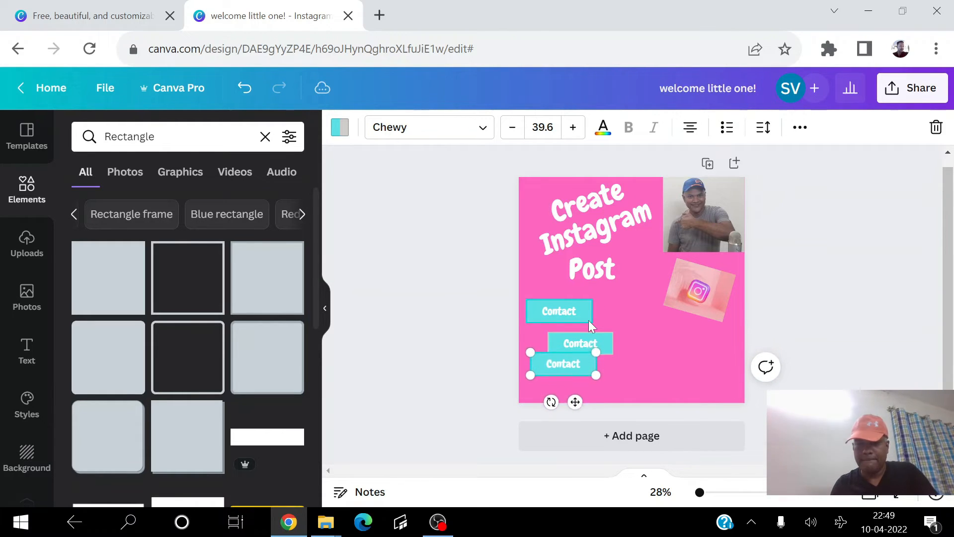
key(Down)
key(Down)
key(Down)
key(Down)
key(Down)
key(Down)
key(Down)
key(Down)
key(Down)
key(Down)
key(Down)
key(Down)
key(Down)
key(Down)
key(Down)
key(Down)
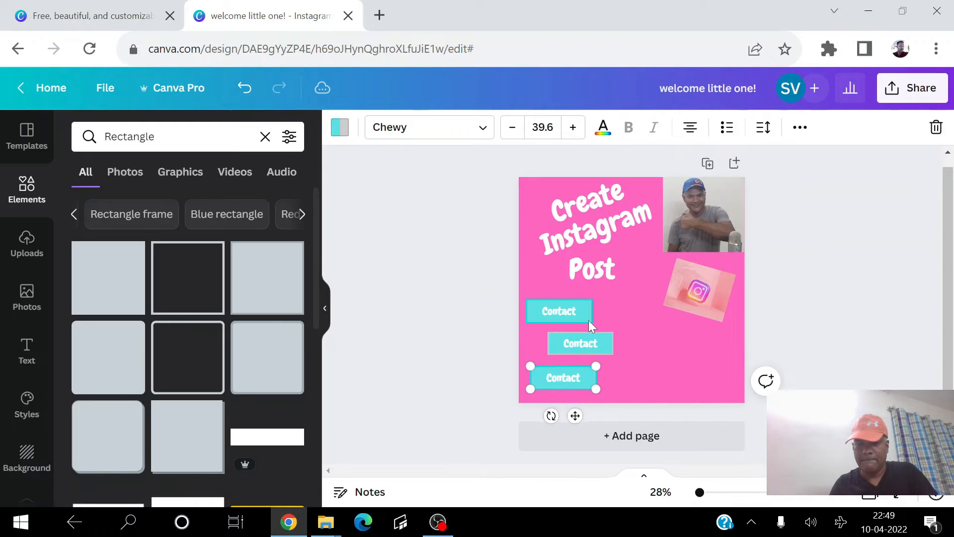
Shift the lowest "Contact" button left toward the page edge and slightly further down
key(Left)
key(Left)
key(Left)
key(Left)
key(Left)
key(Left)
key(Left)
key(Left)
key(Left)
key(Left)
key(Left)
key(Left)
key(Left)
key(Left)
key(Left)
key(Left)
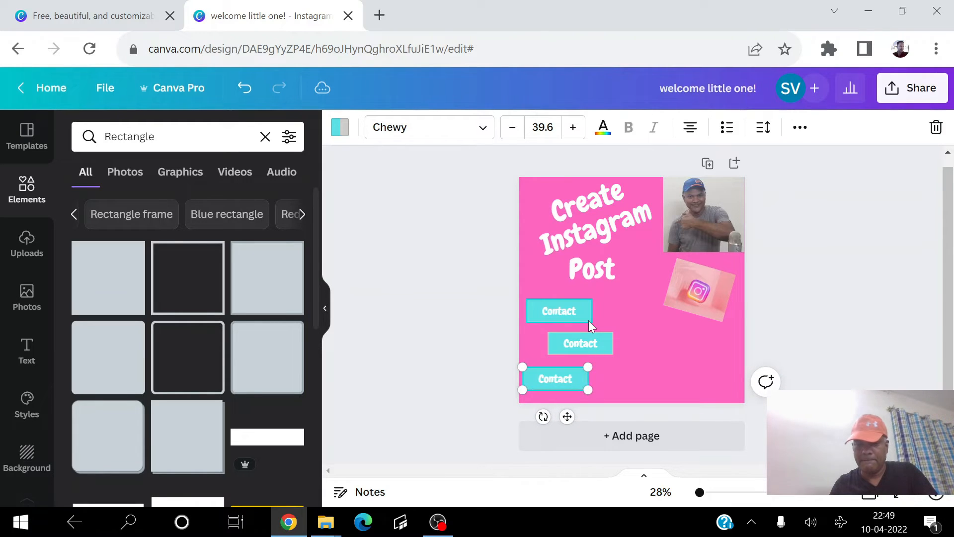
key(Down)
key(Down)
key(Down)
key(Down)
key(Down)
key(Down)
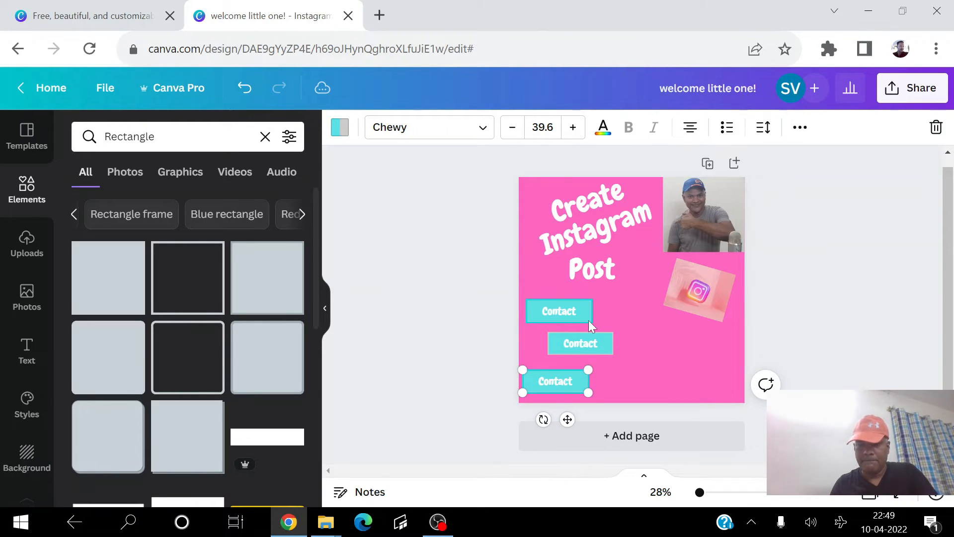
Move the middle "Contact" button left and slightly down between the other two buttons, and ungroup it
drag(584, 343, 567, 347)
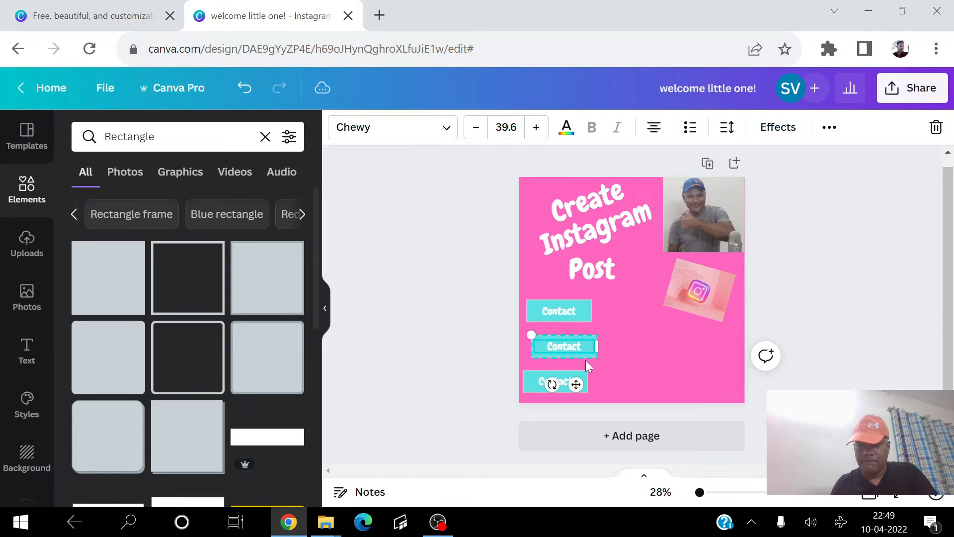
right_click(581, 343)
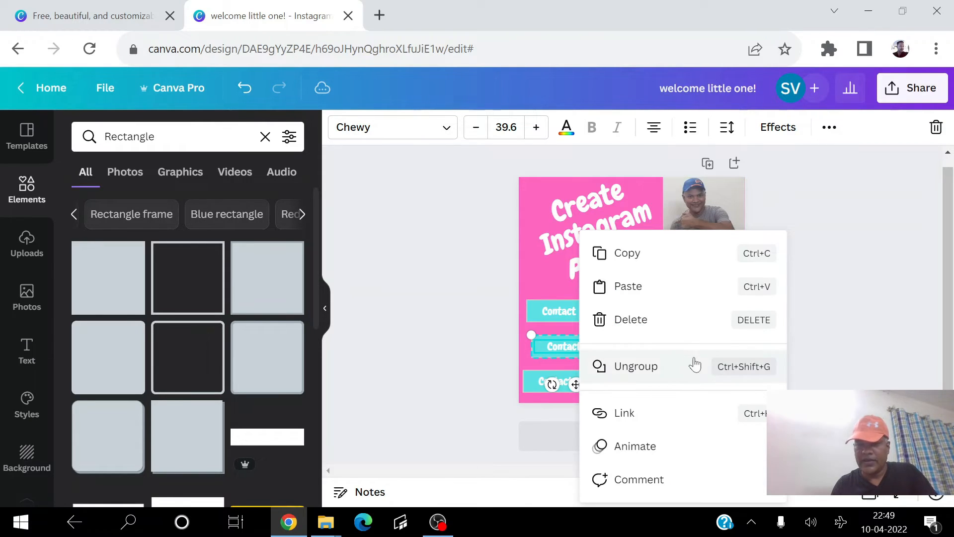
click(643, 373)
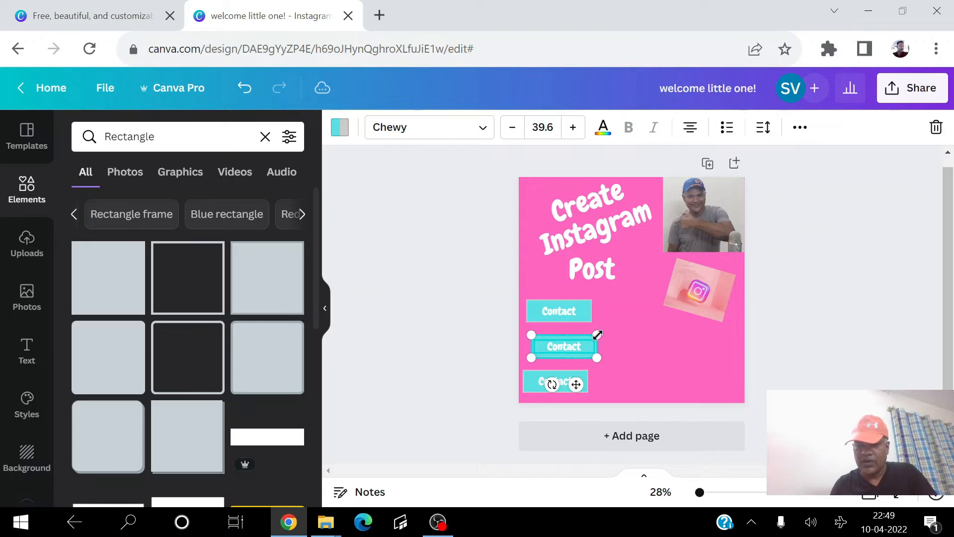
click(642, 374)
Pull the middle "Contact" text out to the post's lower right at size 54 and enlarge its empty rectangle to about 347 × 119
click(590, 348)
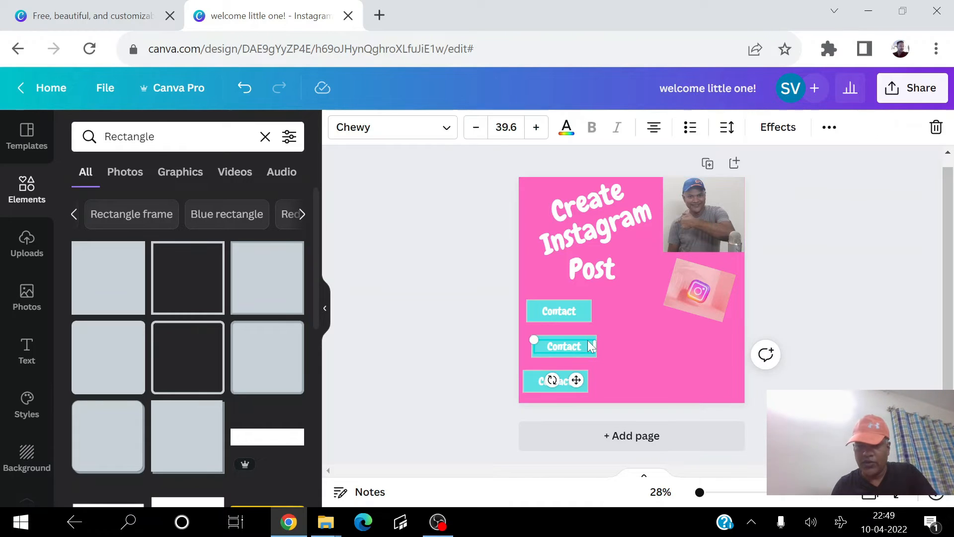
drag(592, 354, 683, 372)
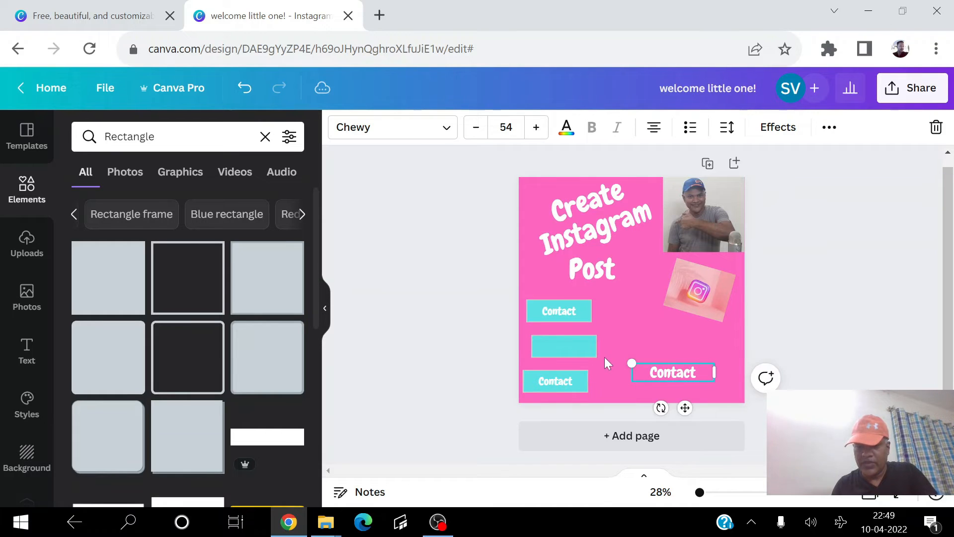
click(577, 343)
drag(598, 336, 612, 358)
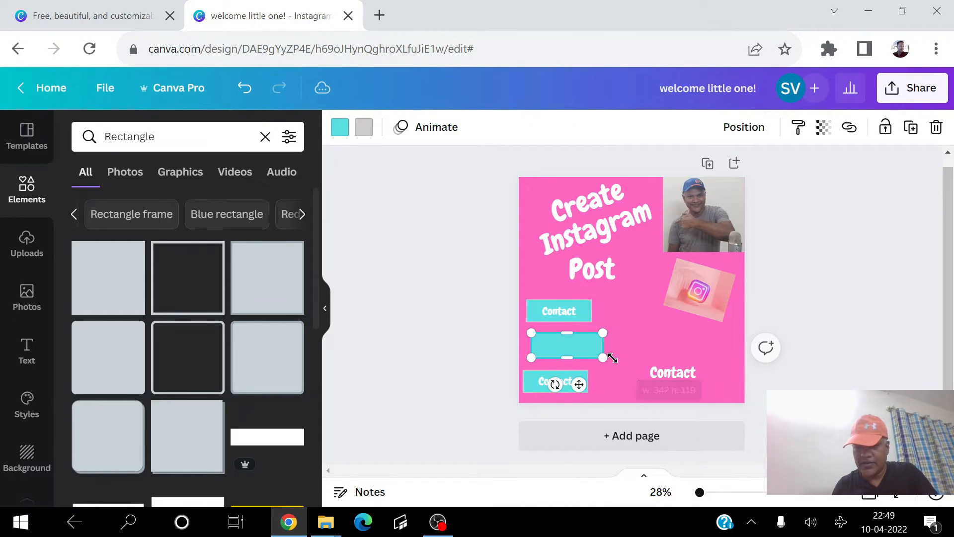
Replace the separated "Contact" text with "YouTube Channel" and widen its text box so the words fit on one line
click(666, 371)
click(666, 371)
key(Delete)
key(Delete)
key(Delete)
key(Delete)
key(Delete)
key(Delete)
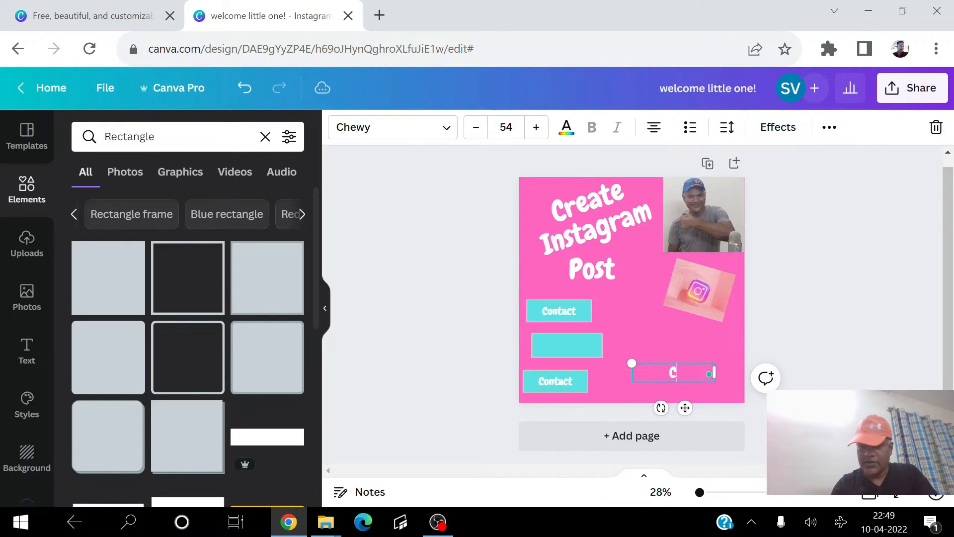
text(YouTube)
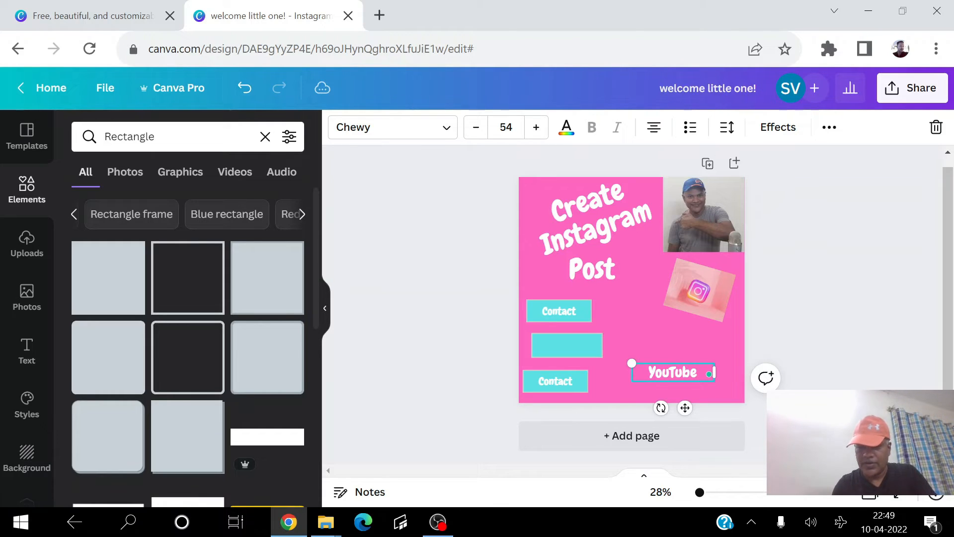
text( Channel)
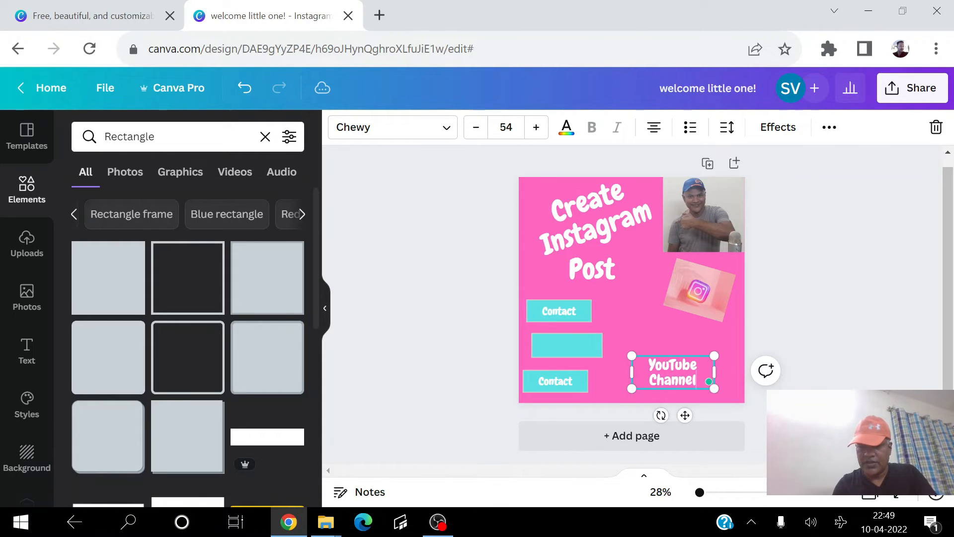
drag(714, 371, 737, 373)
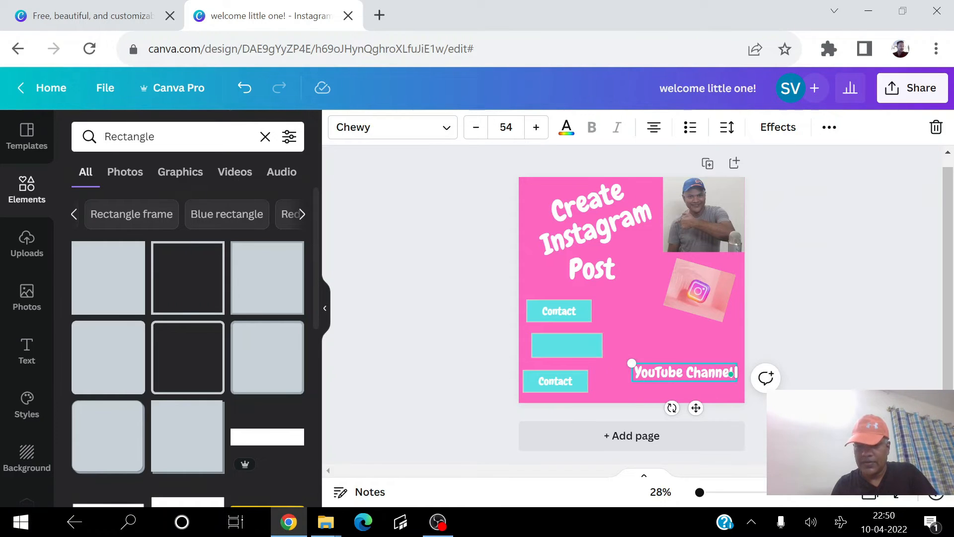
Place the "YouTube Channel" text on the empty turquoise rectangle, enlarge the rectangle to hold it, and center the text inside
click(579, 352)
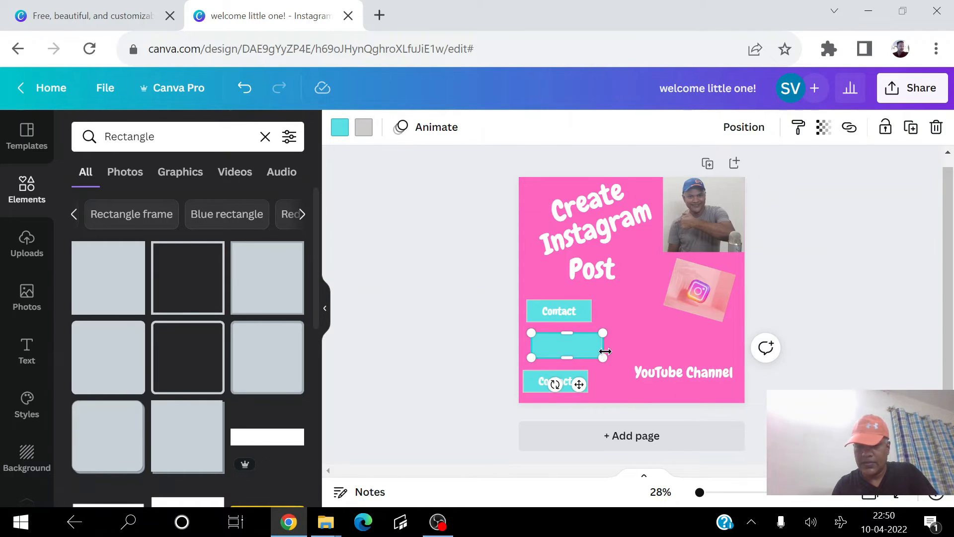
drag(667, 371, 572, 344)
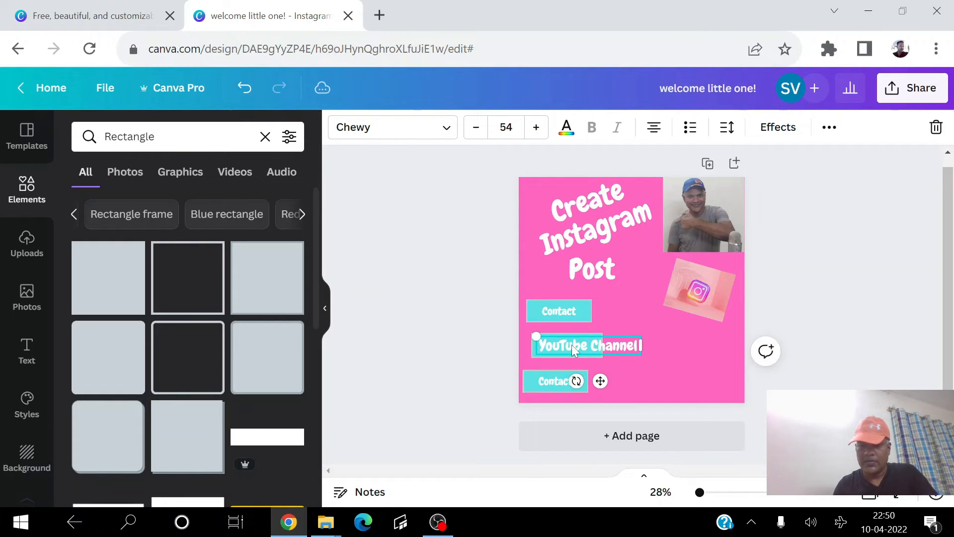
click(630, 365)
click(598, 355)
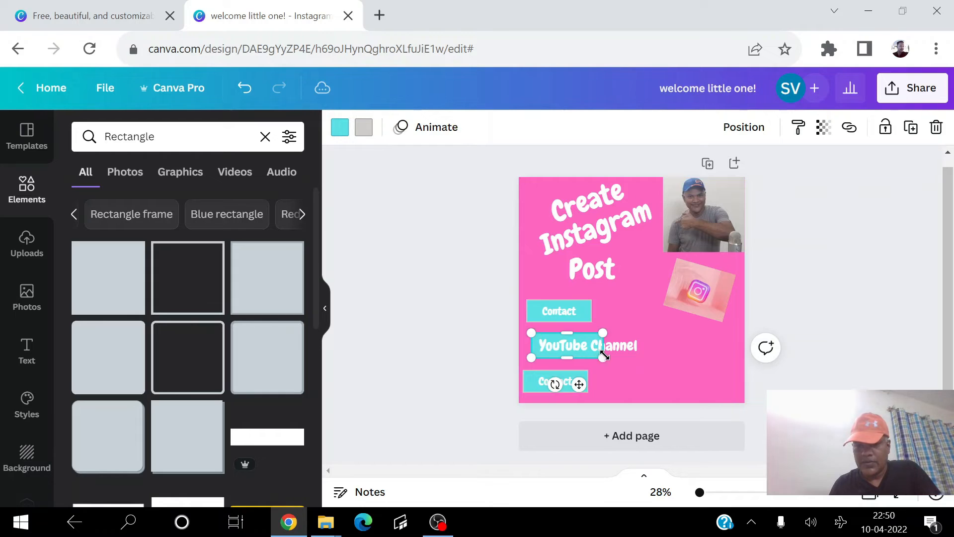
drag(605, 358, 649, 354)
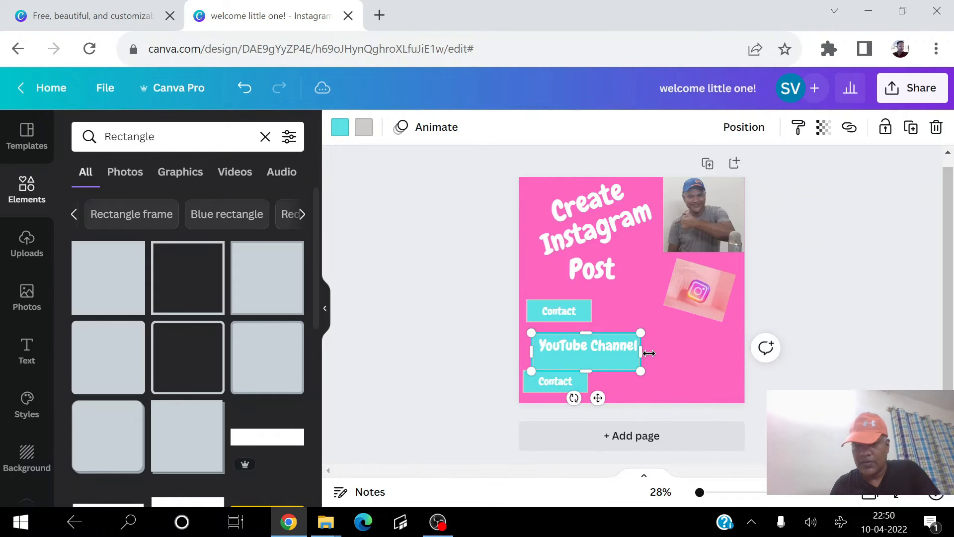
click(595, 342)
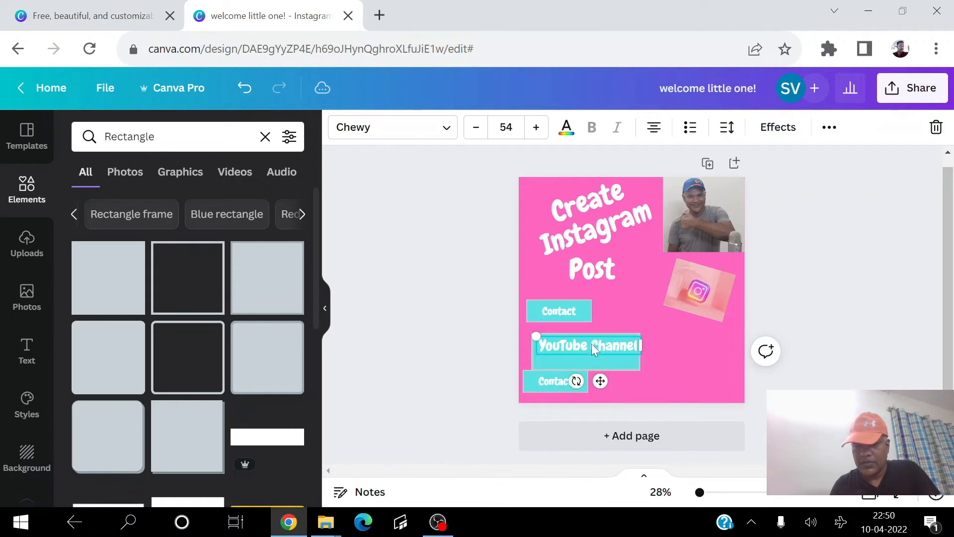
drag(592, 344, 589, 350)
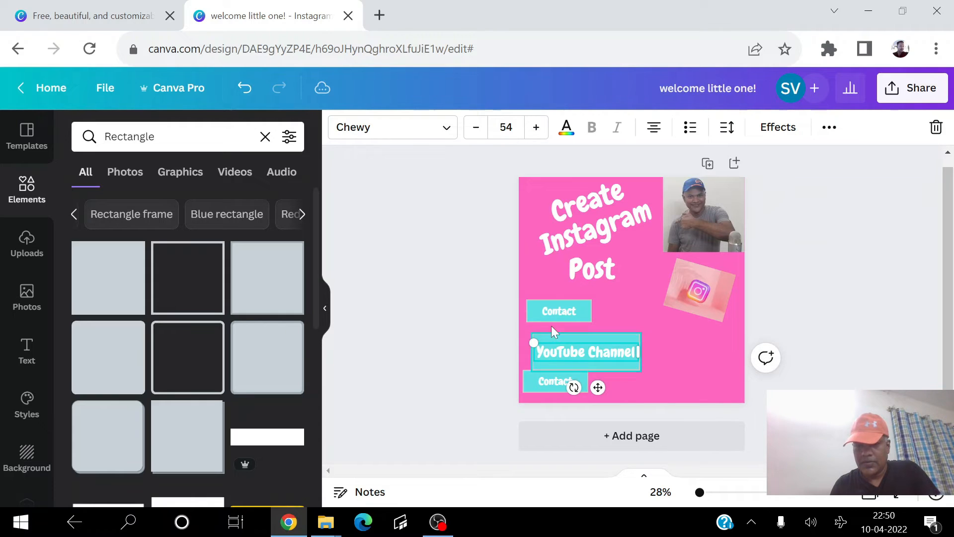
Move the top "Contact" button slightly up toward "Post", and group the "YouTube Channel" text with its rectangle
drag(551, 311, 550, 300)
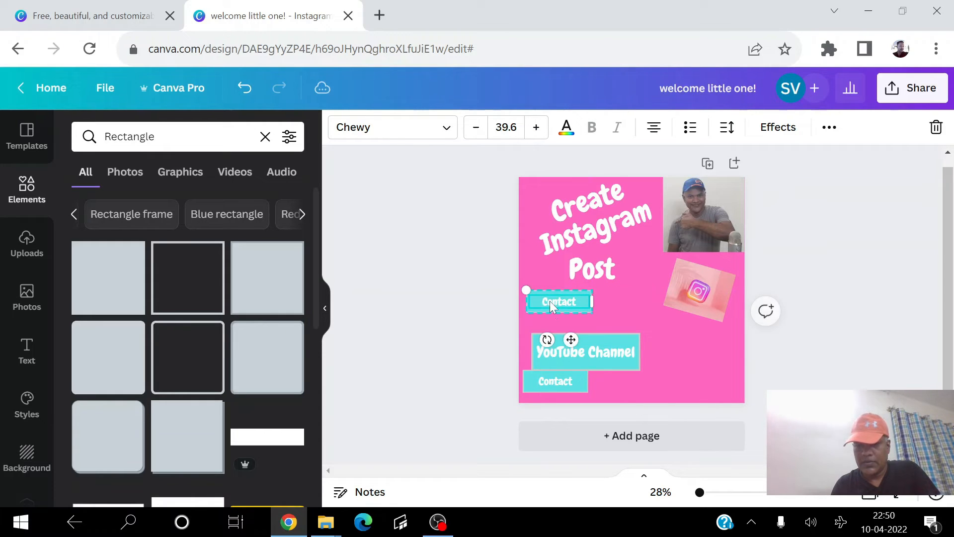
click(568, 356)
click(585, 338)
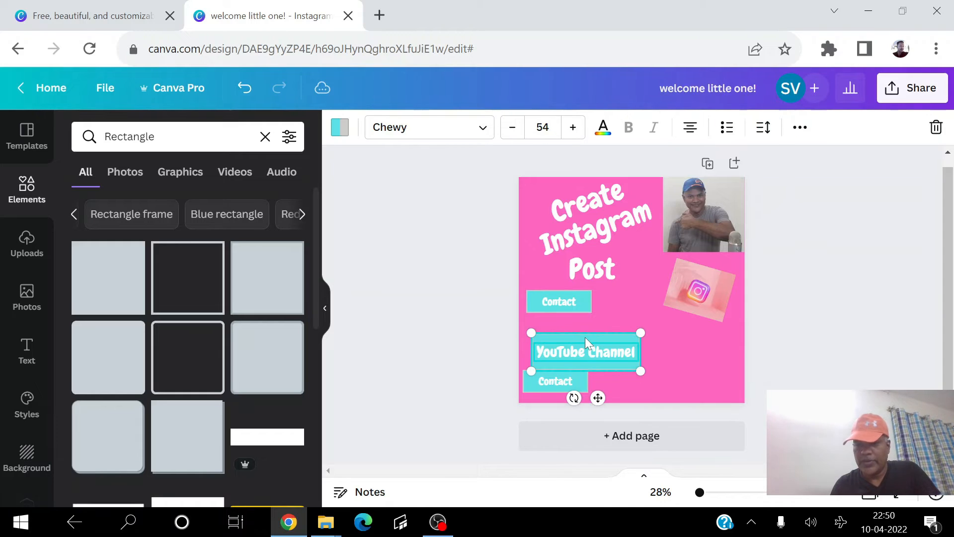
right_click(585, 336)
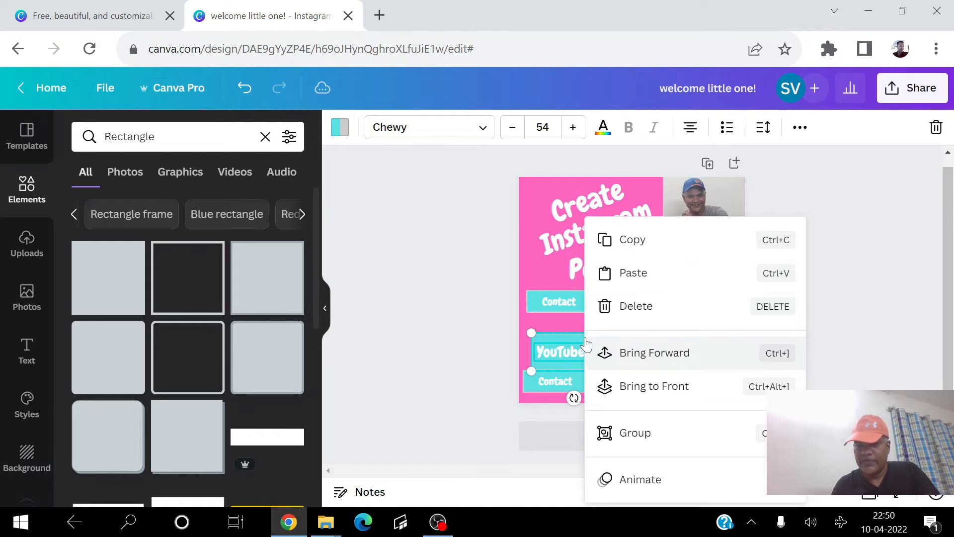
click(636, 441)
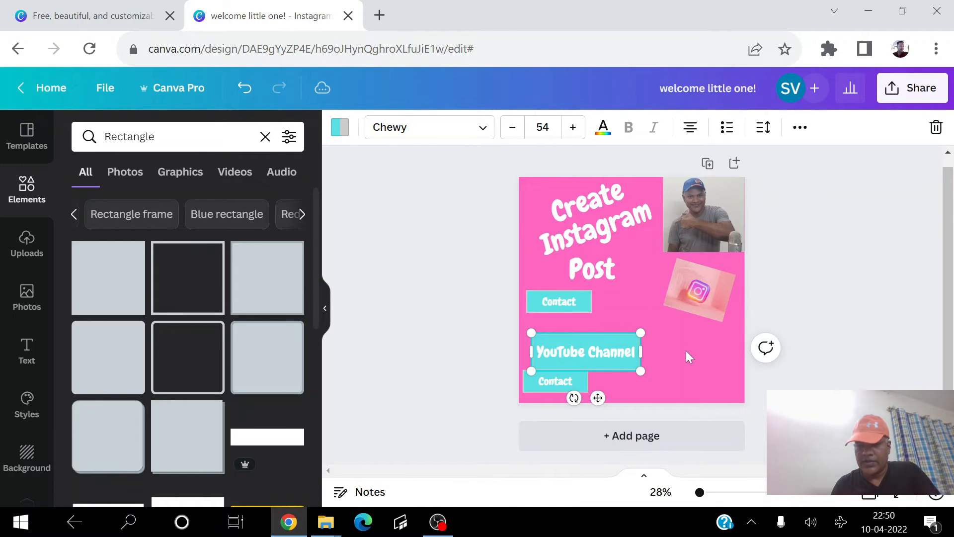
Move the "YouTube Channel" button up directly under the top "Contact" button and raise the lowest "Contact" button slightly
click(686, 352)
mouse_move(563, 350)
mouse_down()
mouse_move(558, 340)
mouse_move(569, 334)
mouse_up()
drag(555, 386, 554, 376)
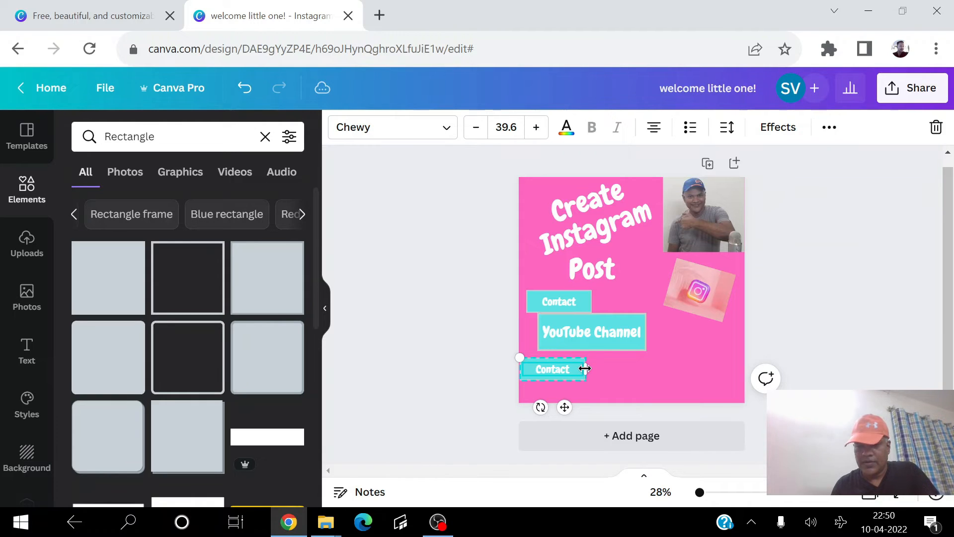
Ungroup the lowest "Contact" button, move it right, and pull its text out to the left of the rectangle at size 57.4
right_click(572, 373)
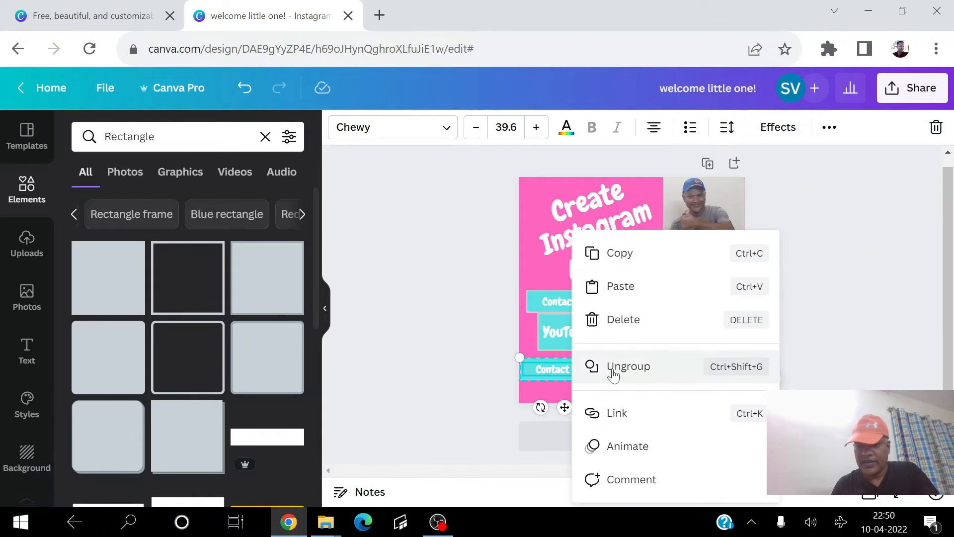
click(616, 371)
drag(572, 374, 658, 377)
right_click(657, 379)
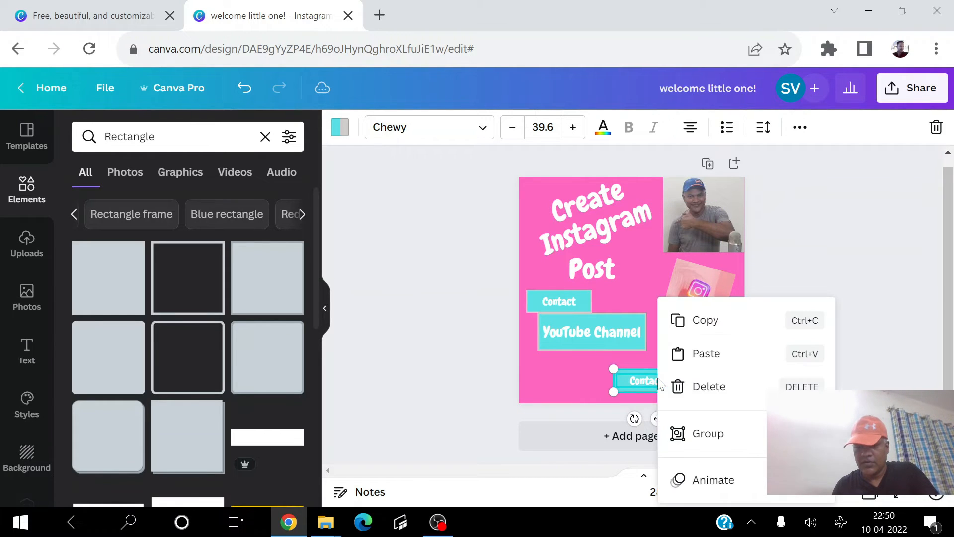
click(461, 335)
drag(652, 382, 525, 360)
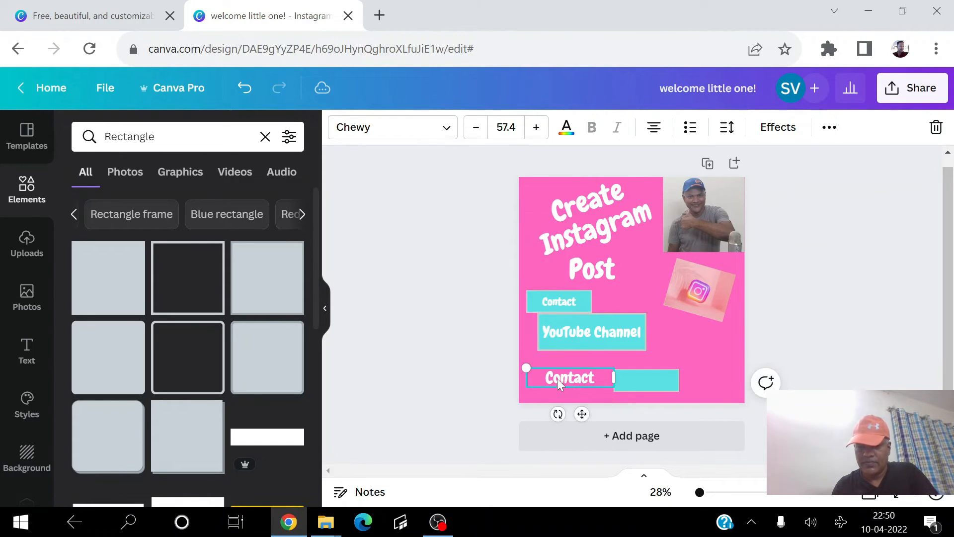
Replace the lowest "Contact" text with the channel owner's handle
double_click(563, 376)
key(BackSpace)
text(ThisisSarva)
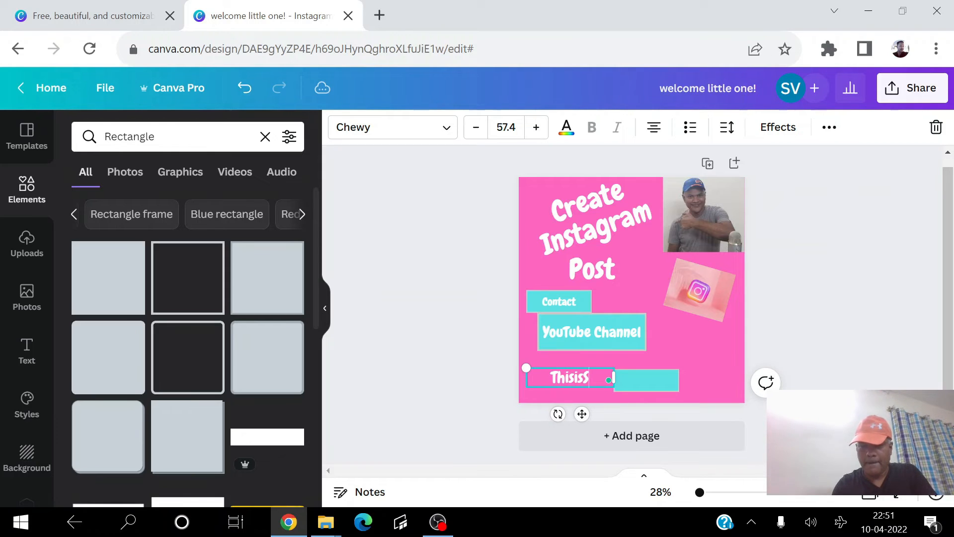
Widen the empty turquoise rectangle beside the handle text, make it slightly taller, and place the handle text on it
click(667, 382)
drag(693, 368, 741, 375)
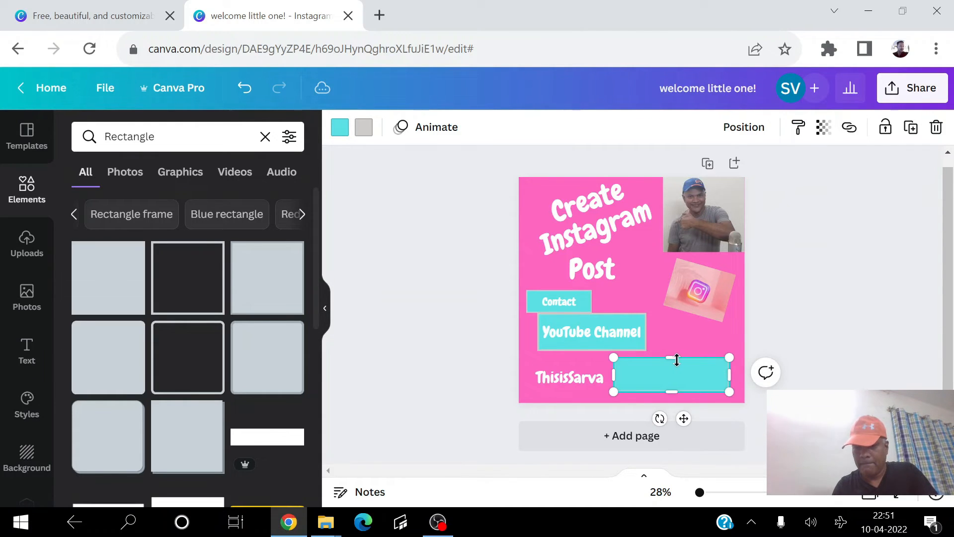
drag(675, 359, 673, 368)
click(590, 380)
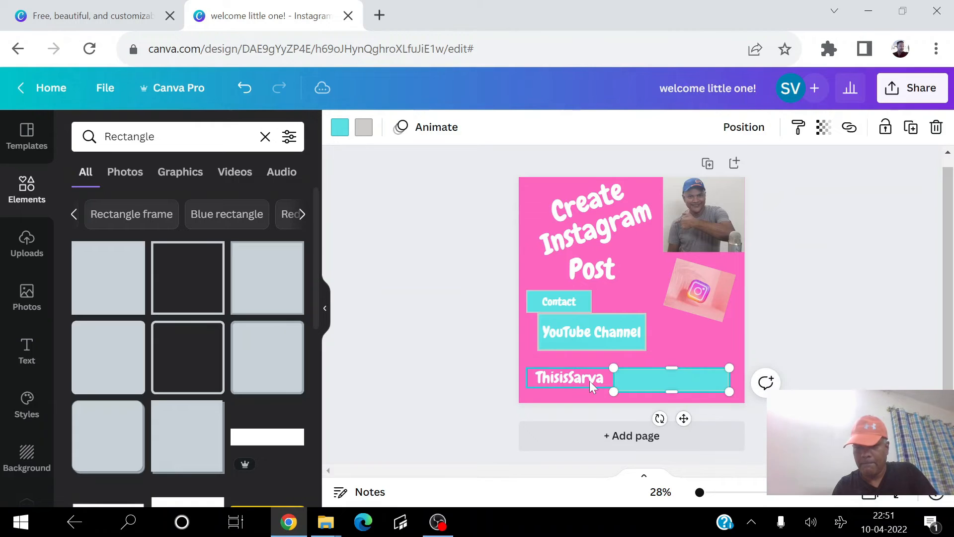
drag(579, 378, 697, 380)
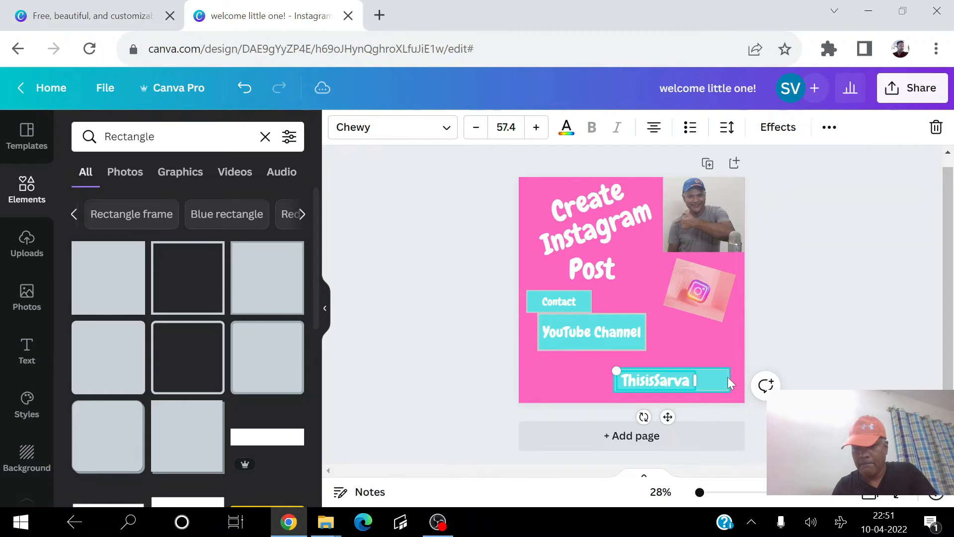
Narrow the handle's rectangle and center the text inside it, and shift the "YouTube Channel" button slightly left and down
click(723, 347)
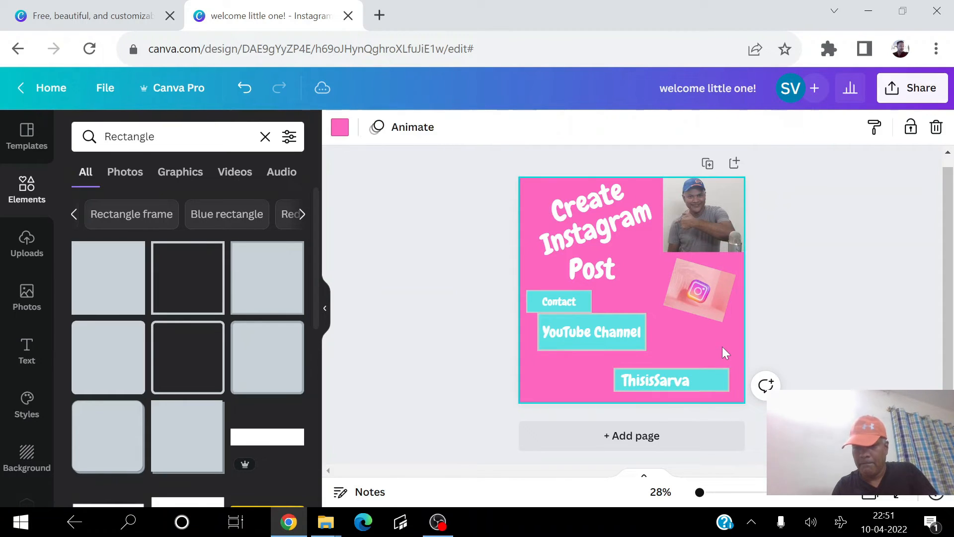
click(720, 380)
drag(728, 366, 711, 364)
click(655, 384)
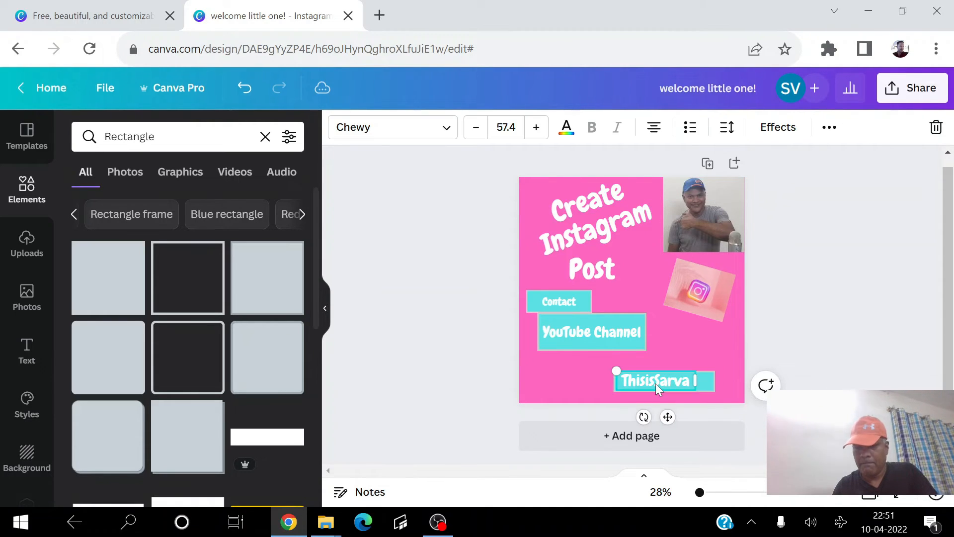
drag(655, 383, 664, 384)
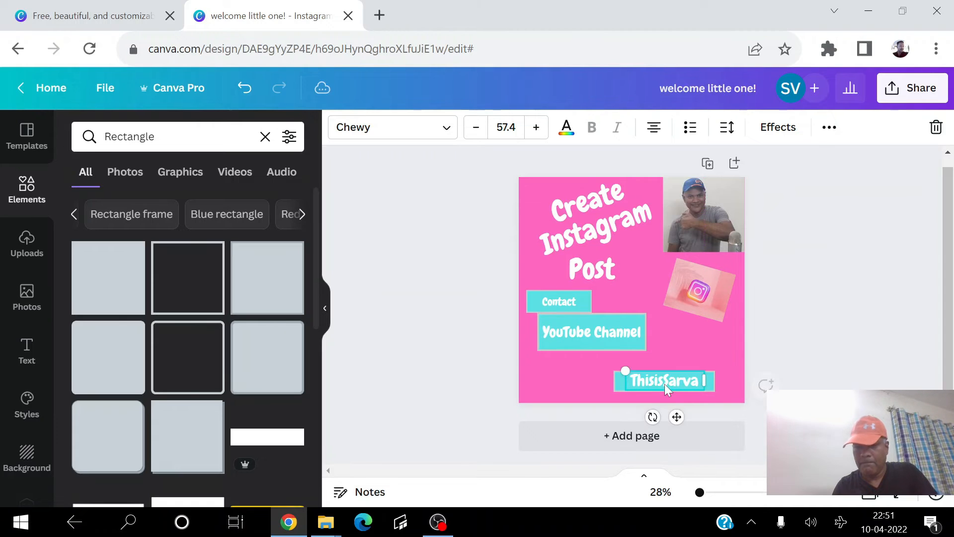
drag(610, 343, 598, 342)
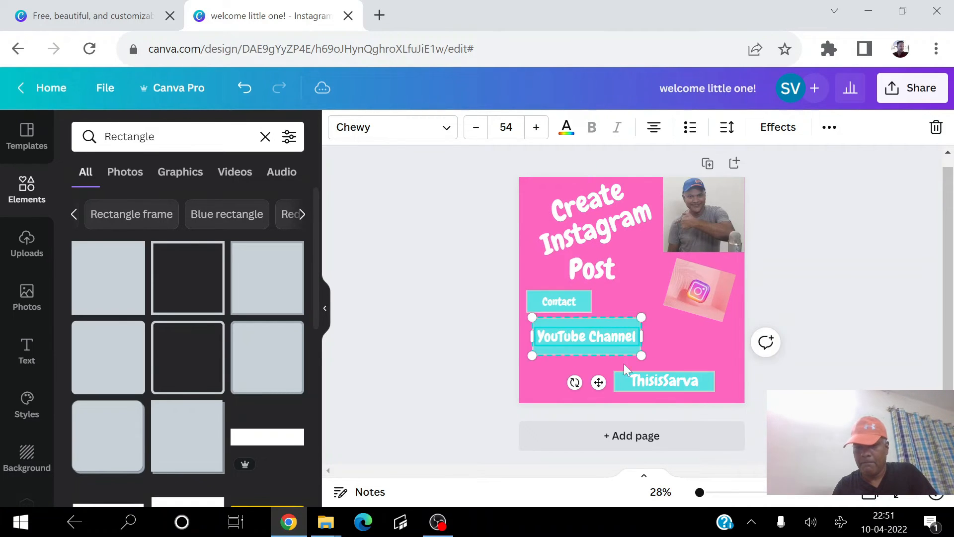
mouse_move(642, 380)
mouse_down()
mouse_move(577, 379)
mouse_move(640, 383)
mouse_up()
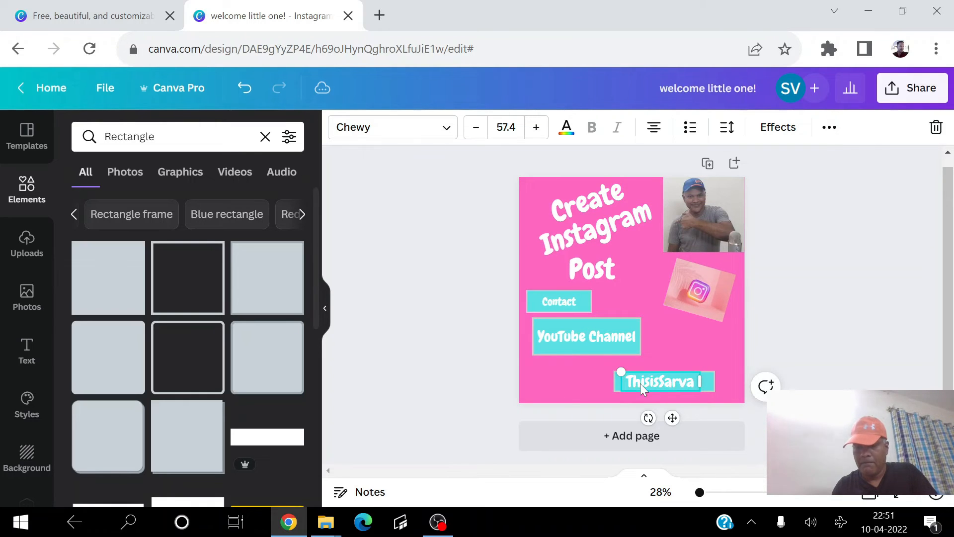
click(711, 379)
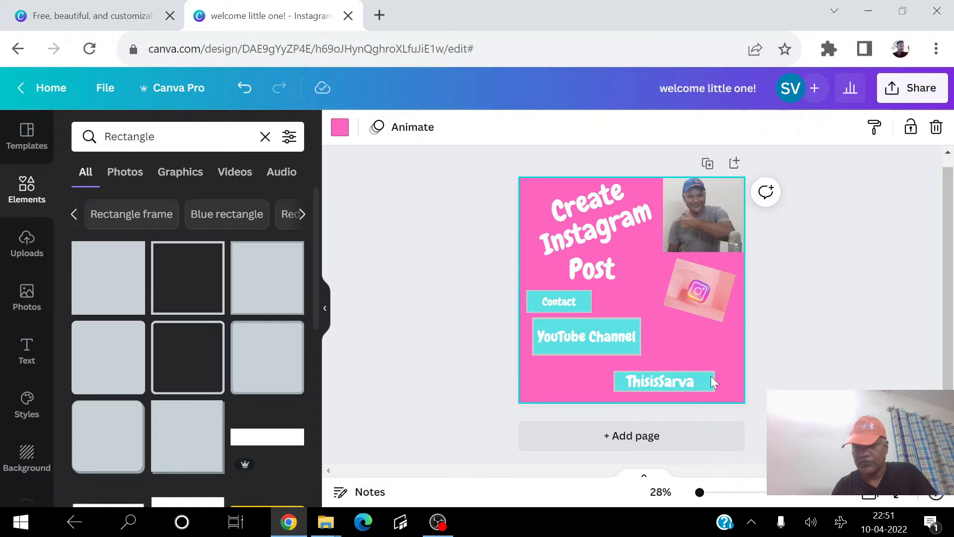
right_click(709, 383)
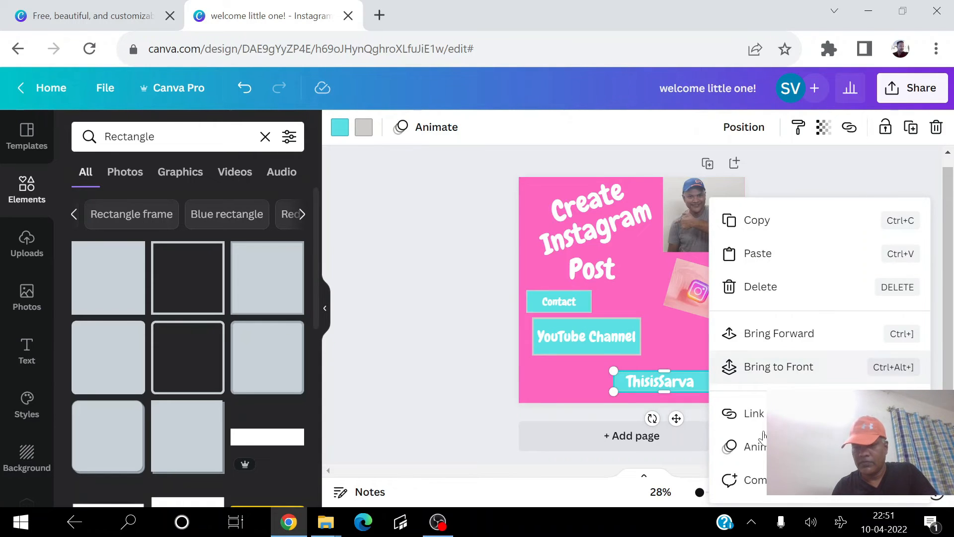
click(464, 389)
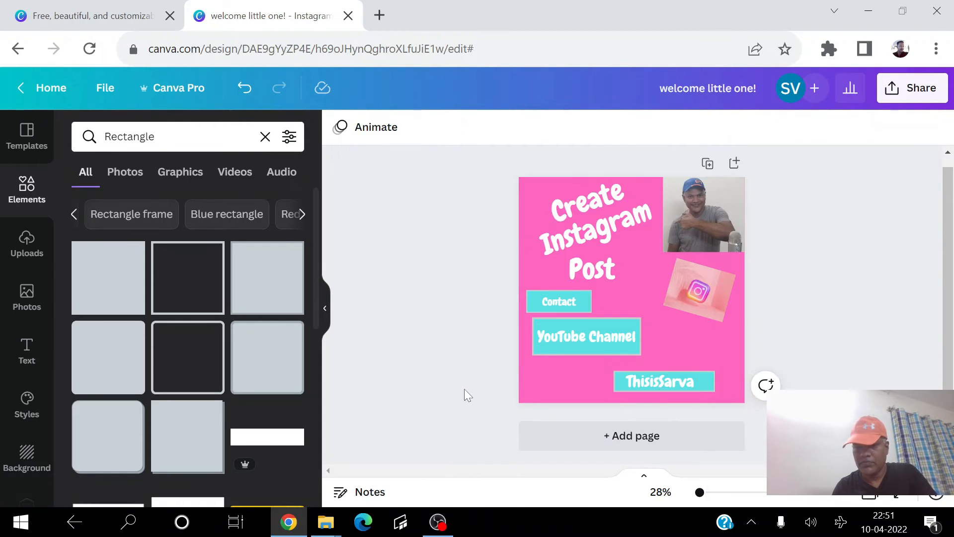
click(658, 382)
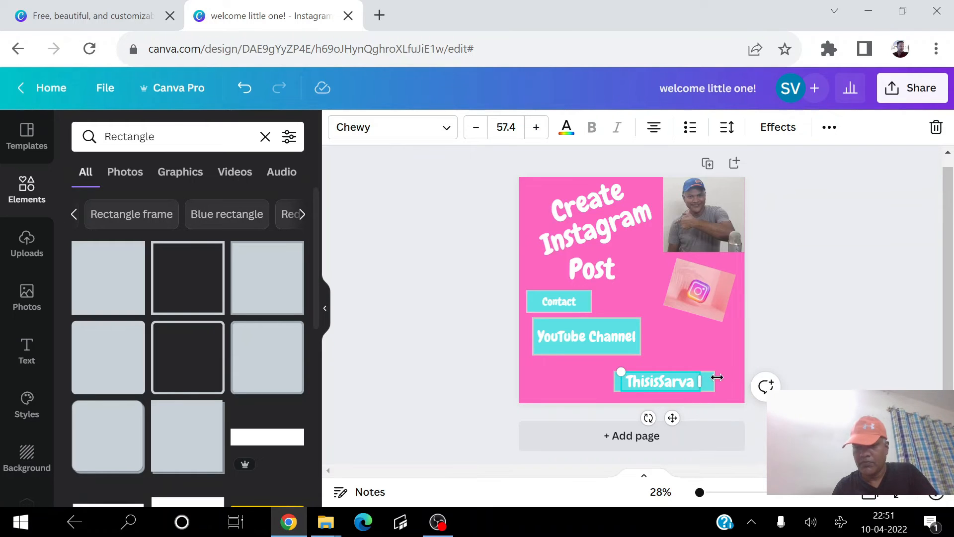
click(720, 351)
Group the handle text with its turquoise rectangle and move the group left, under the "YouTube Channel" button
click(713, 381)
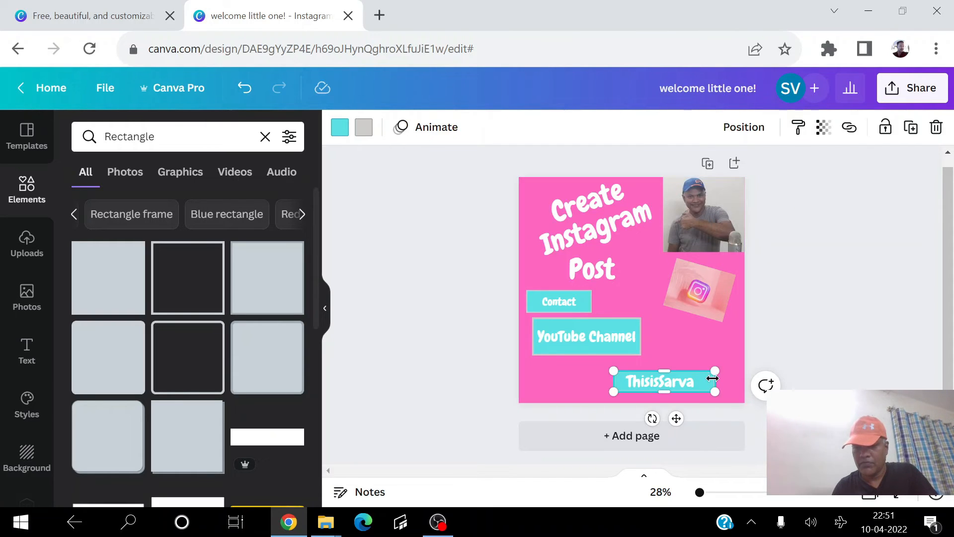
click(664, 384)
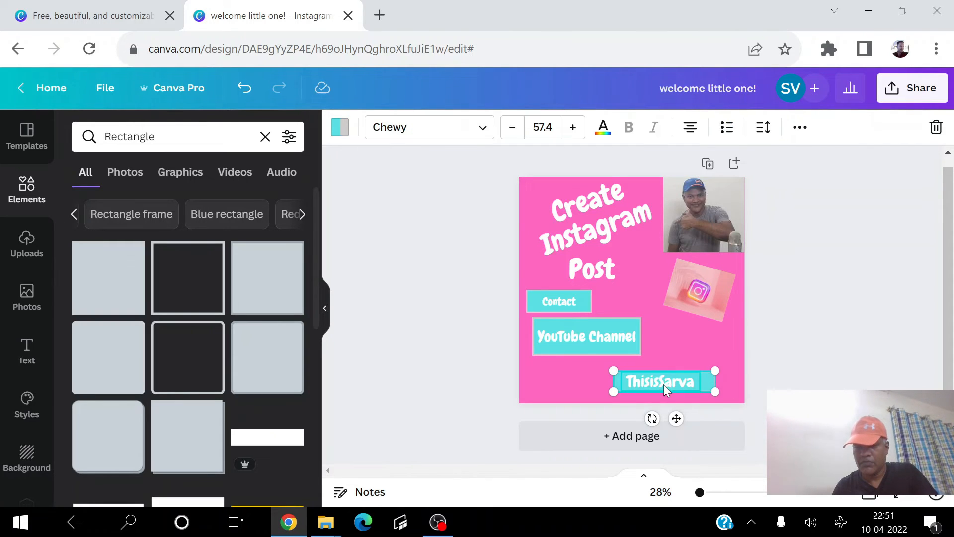
click(799, 127)
click(605, 170)
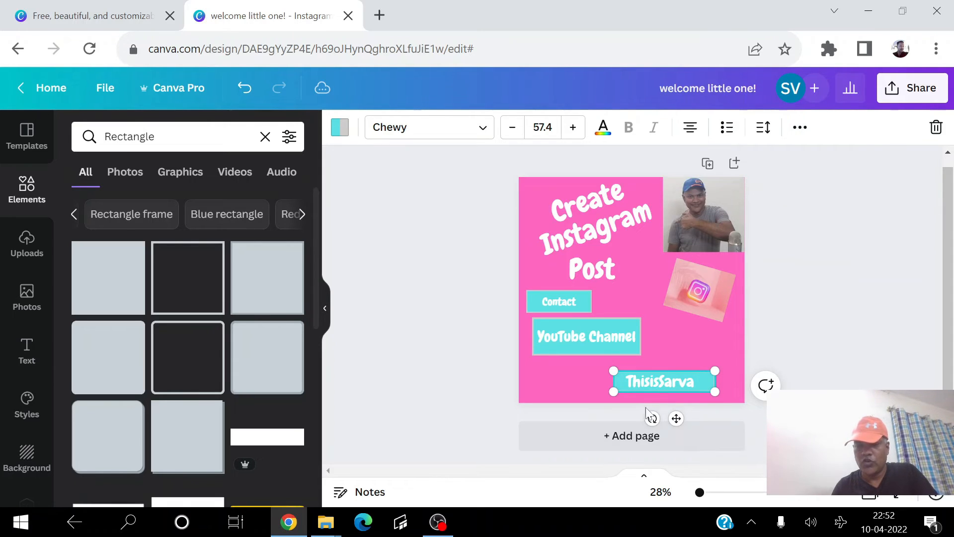
click(654, 384)
drag(654, 383, 593, 378)
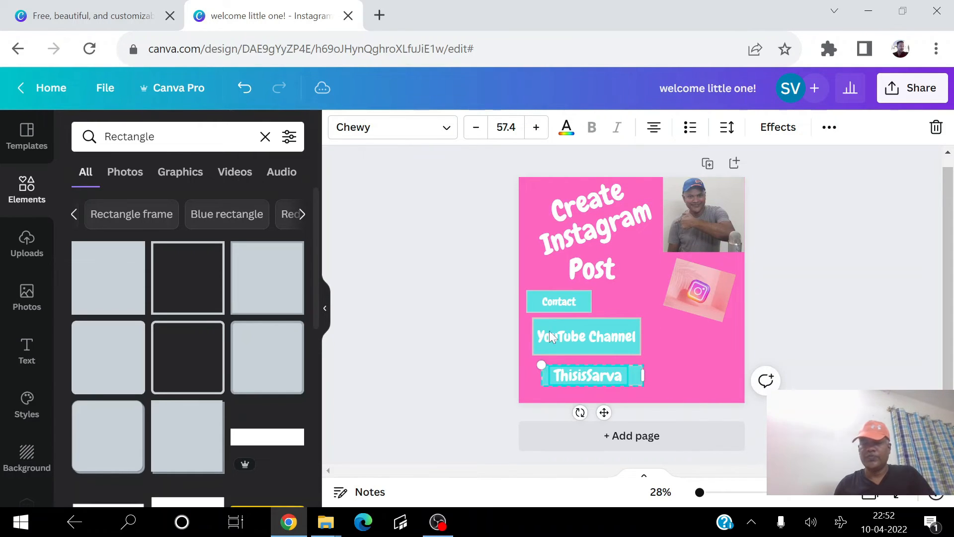
Move the tilted "Create Instagram" heading up and left, and raise "Post" closer beneath it
drag(587, 236, 571, 226)
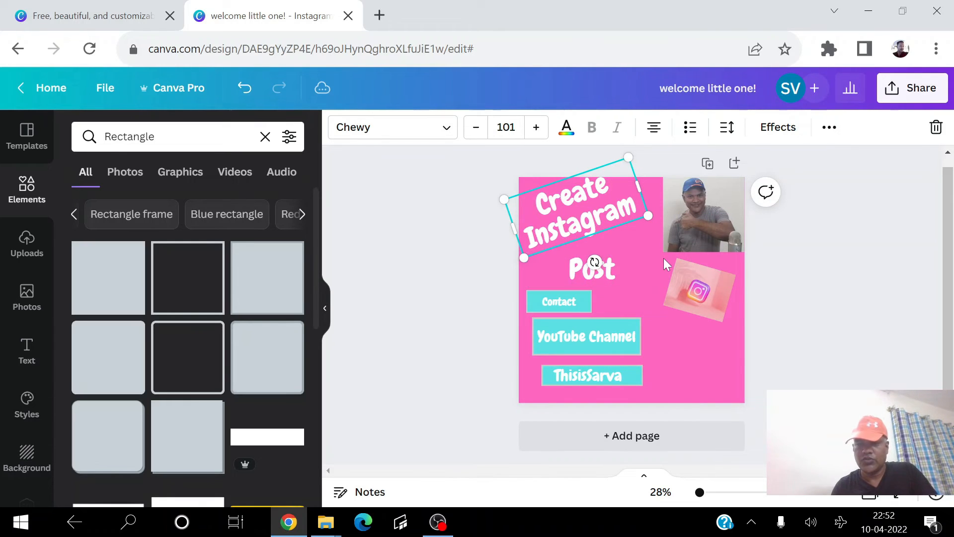
click(648, 239)
click(604, 267)
drag(603, 266, 601, 254)
Move the "Contact" button up and left under "Post", and shift the two buttons below it slightly left
drag(563, 313, 555, 301)
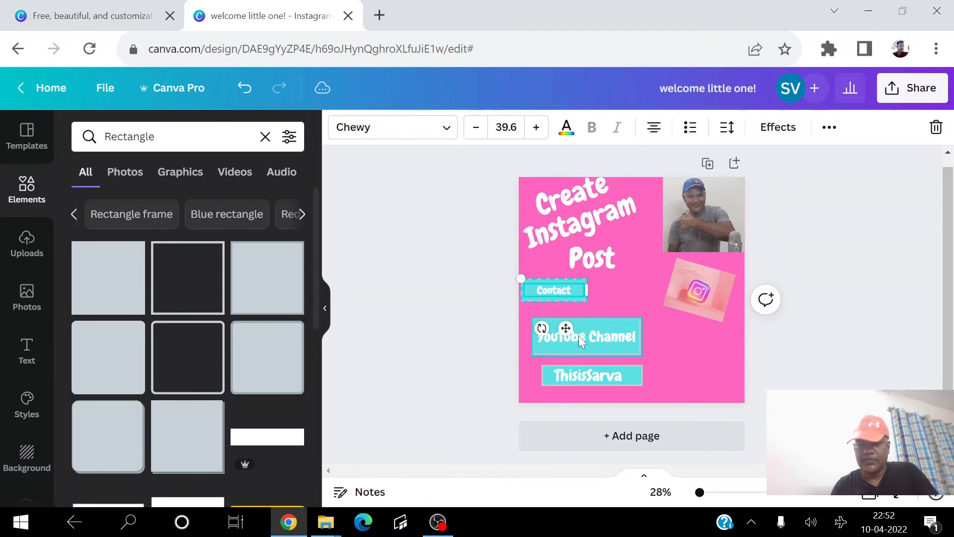
drag(594, 339, 591, 336)
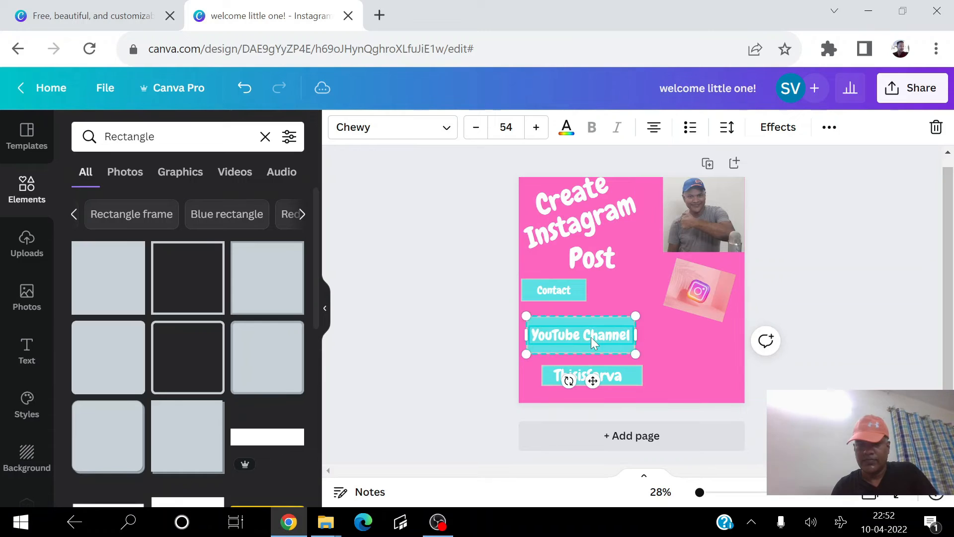
drag(622, 377, 611, 381)
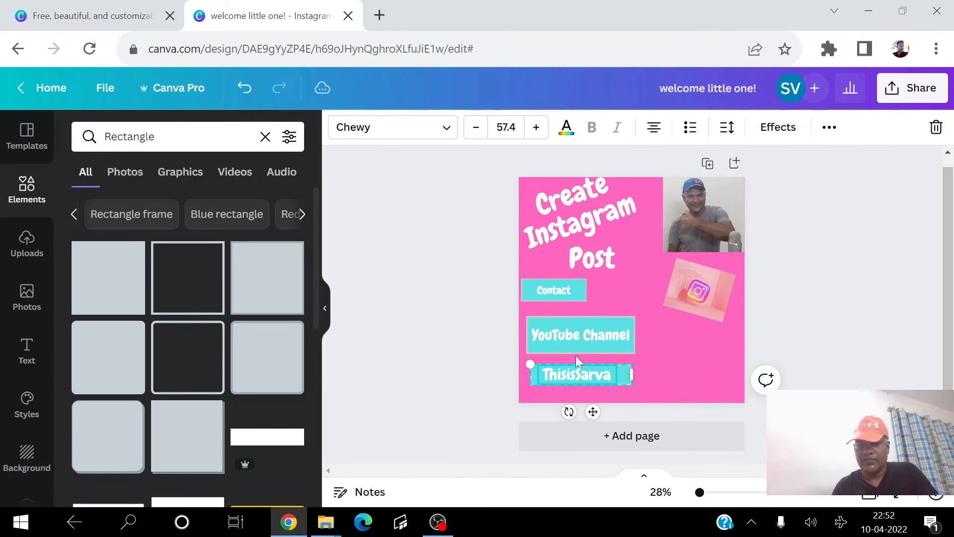
Widen the "YouTube Channel" button and move it left so it runs past the page's left edge
click(576, 333)
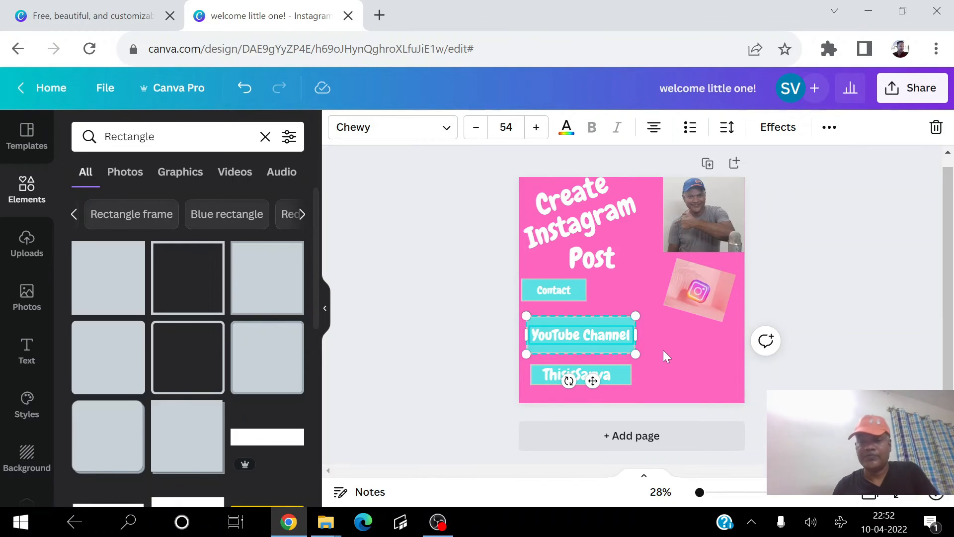
drag(711, 336, 682, 332)
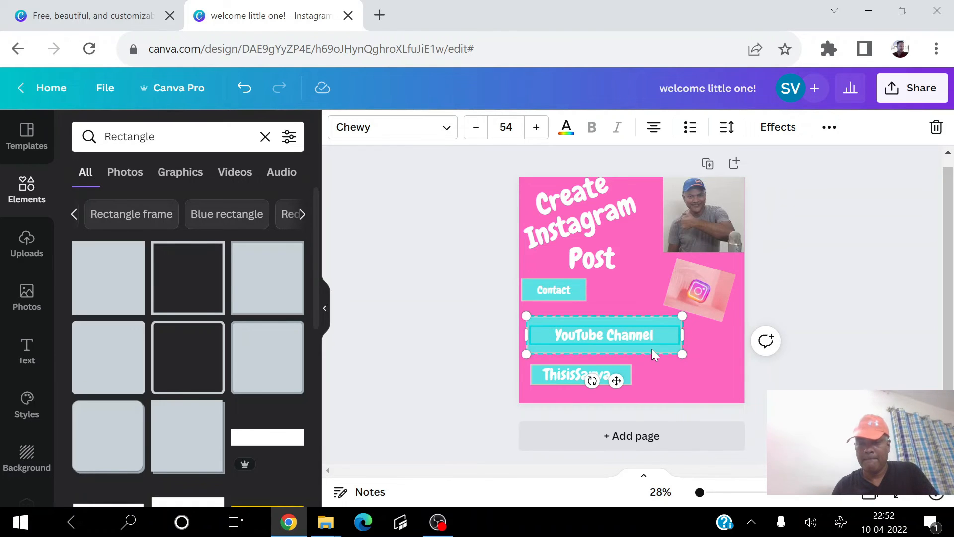
click(681, 334)
drag(681, 334, 655, 331)
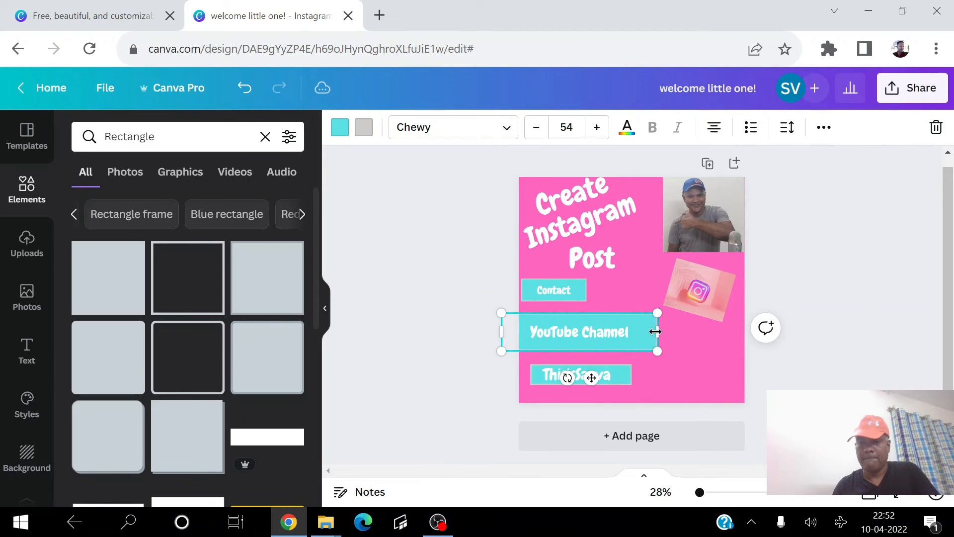
click(863, 278)
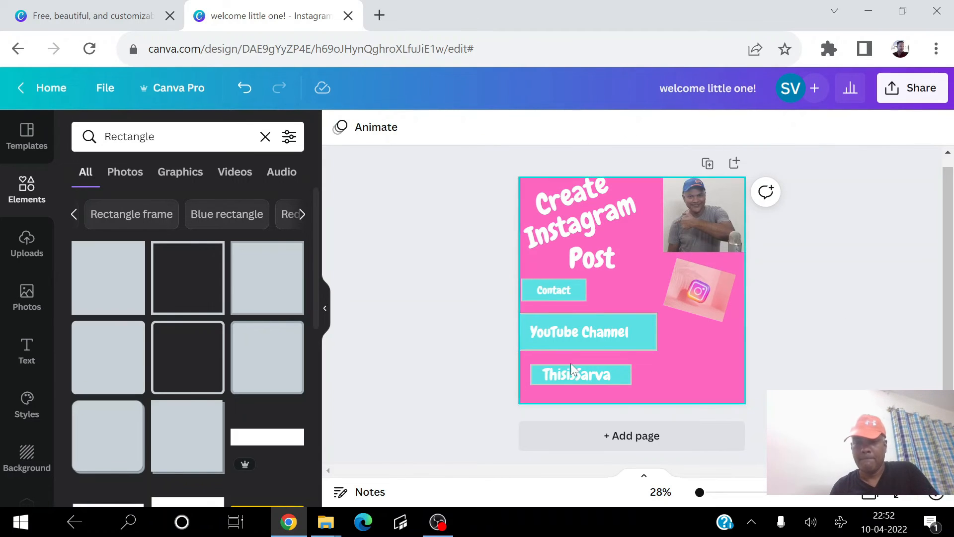
click(694, 383)
Search the elements for "laptop"
click(209, 136)
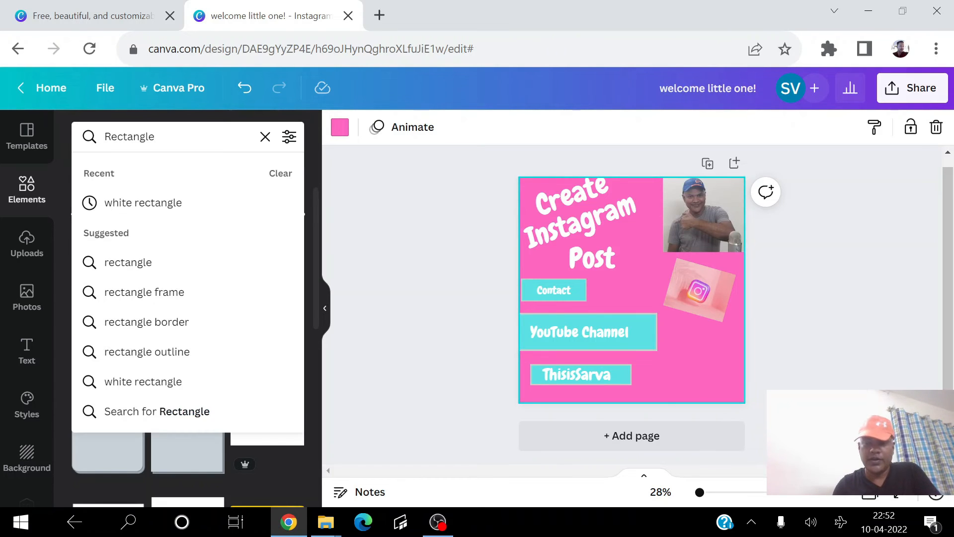
key(ctrl+a)
key(BackSpace)
text(laptop)
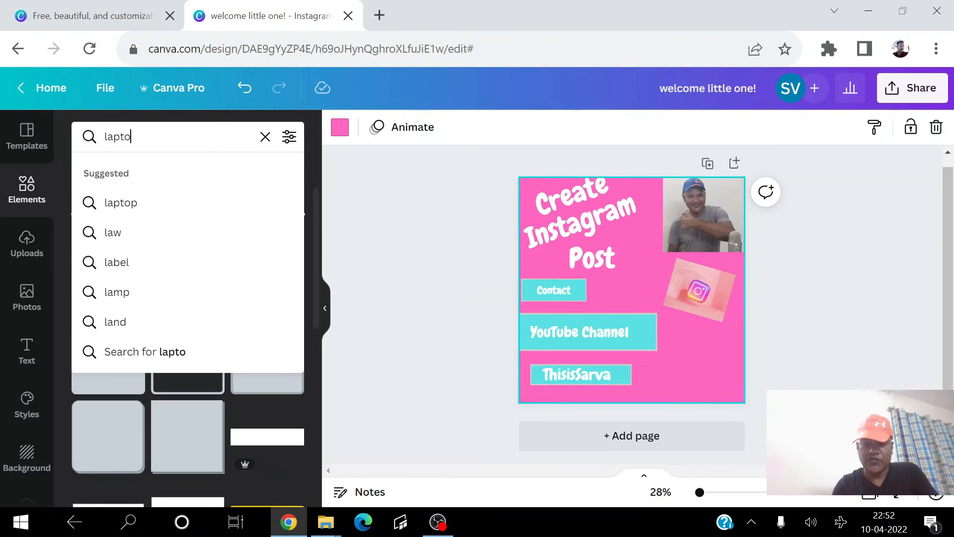
key(Return)
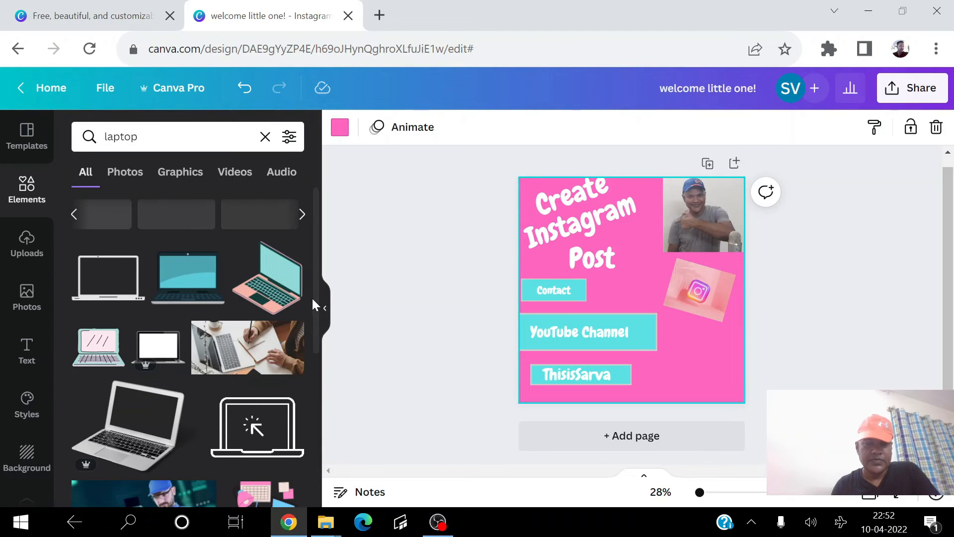
Add the overhead photo of hands beside a laptop, shrink it, and fit it into the page's lower-right corner
drag(316, 300, 360, 534)
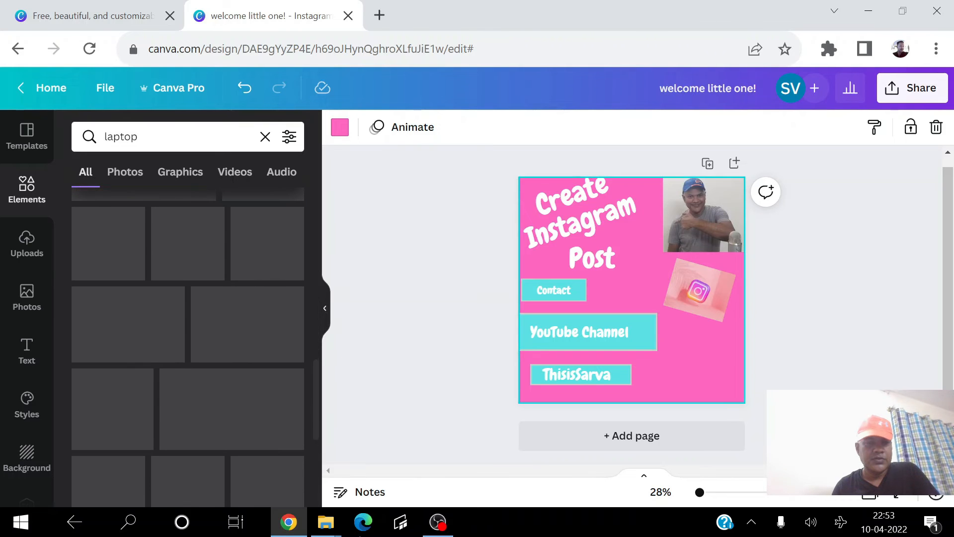
click(360, 534)
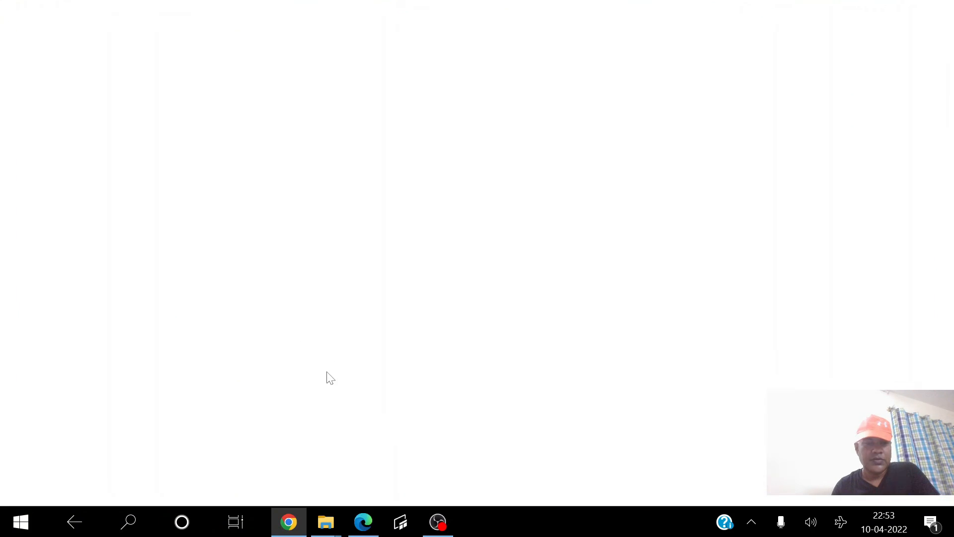
key(alt+Tab)
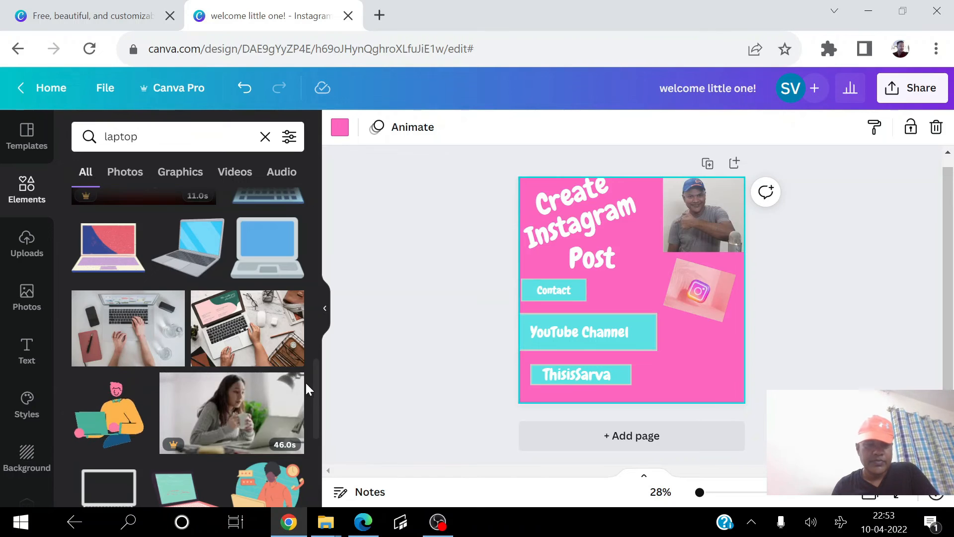
click(134, 335)
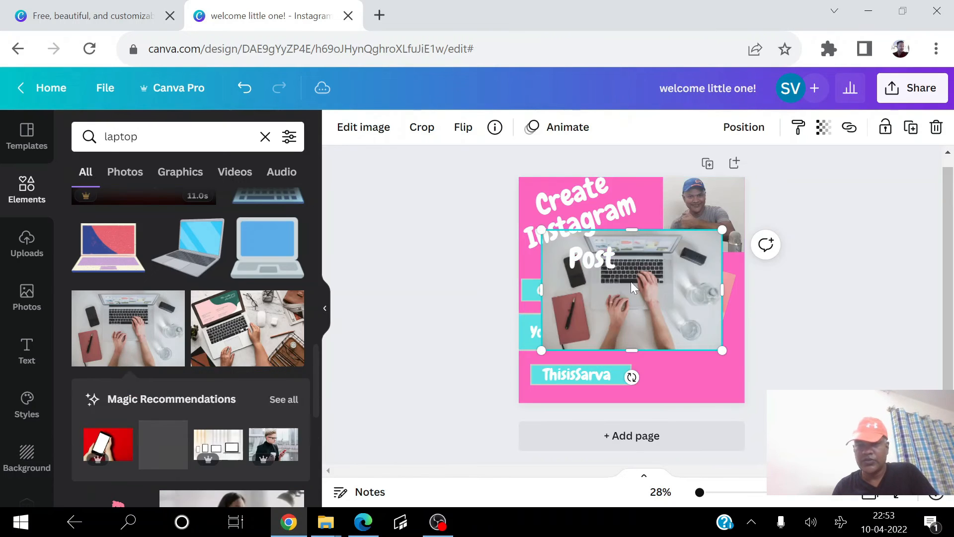
drag(609, 307, 668, 331)
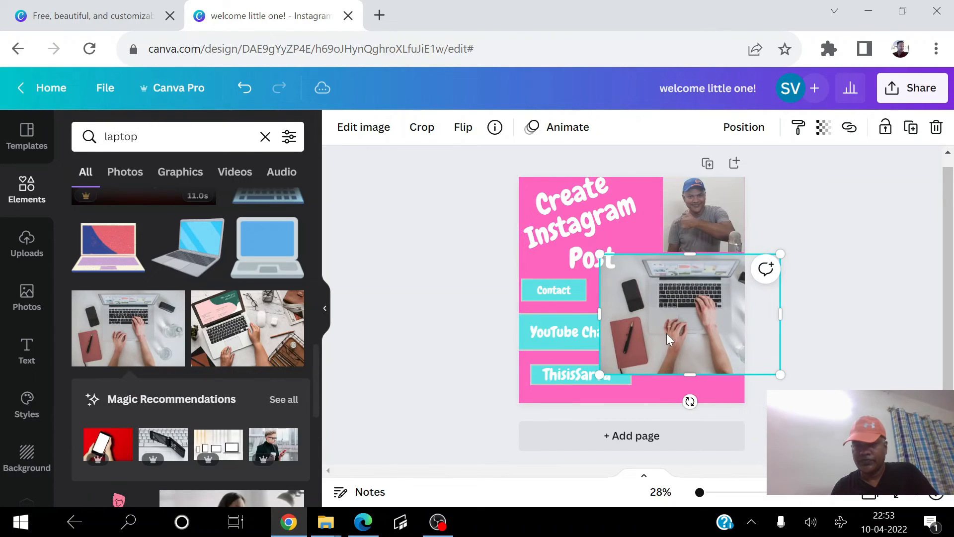
drag(779, 377, 708, 382)
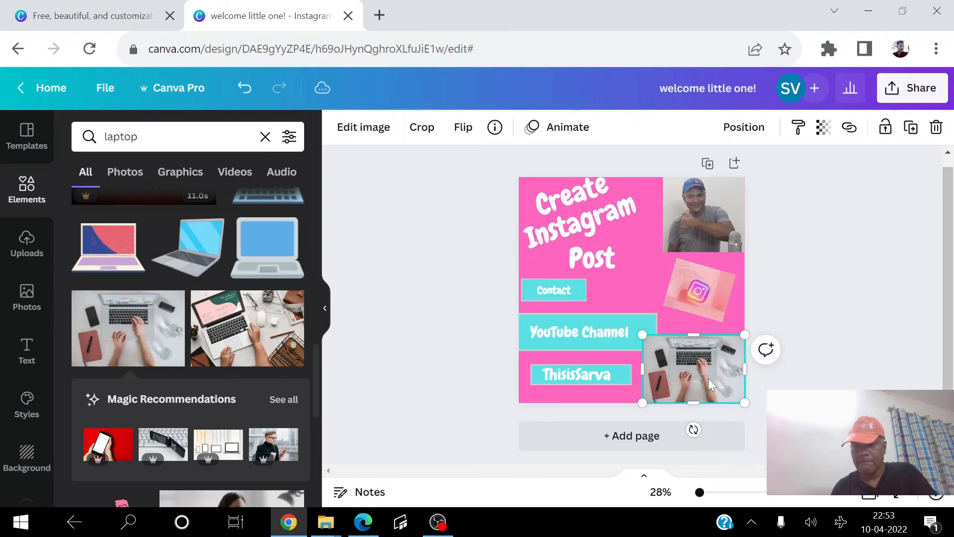
drag(644, 338, 648, 339)
click(905, 256)
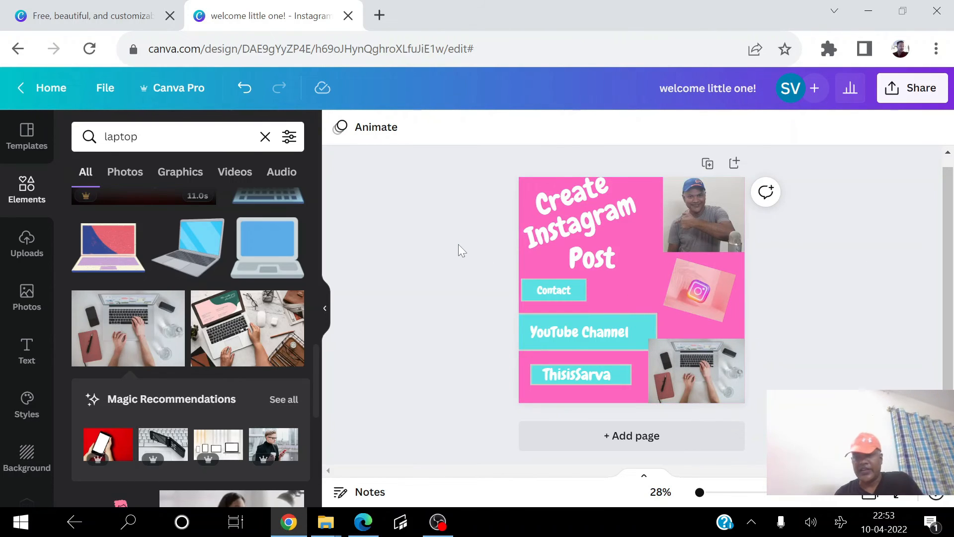
Set the font size of the "YouTube Channel" text to 50, after trying 40
click(586, 333)
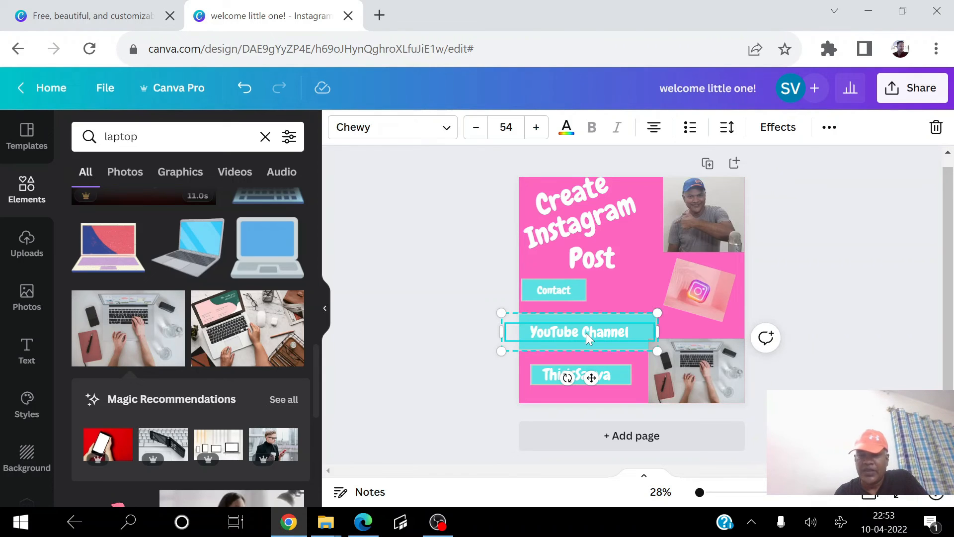
click(584, 332)
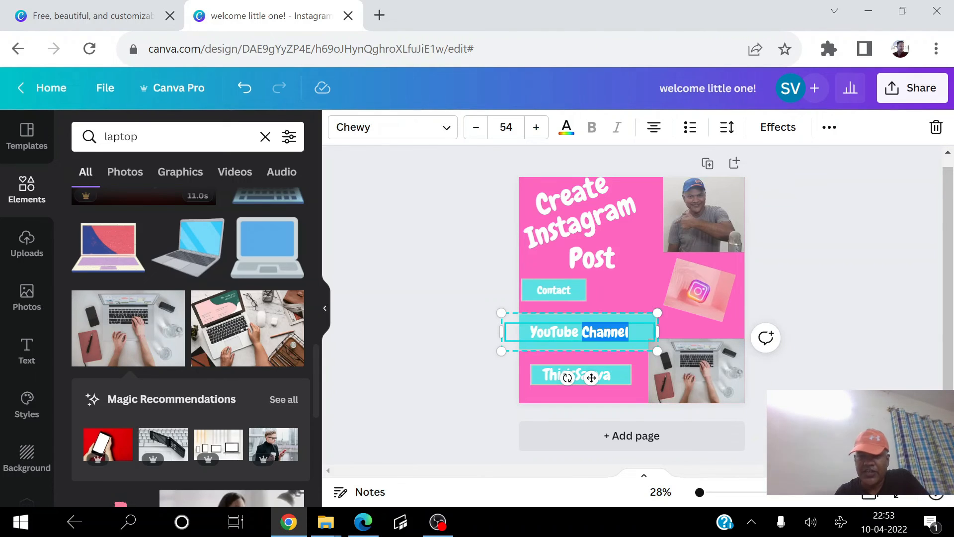
key(ctrl+a)
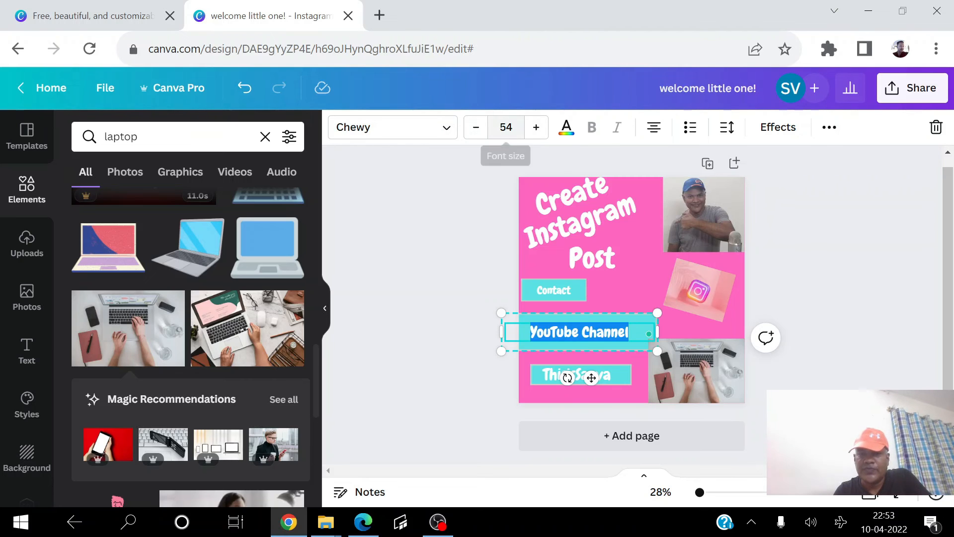
click(505, 127)
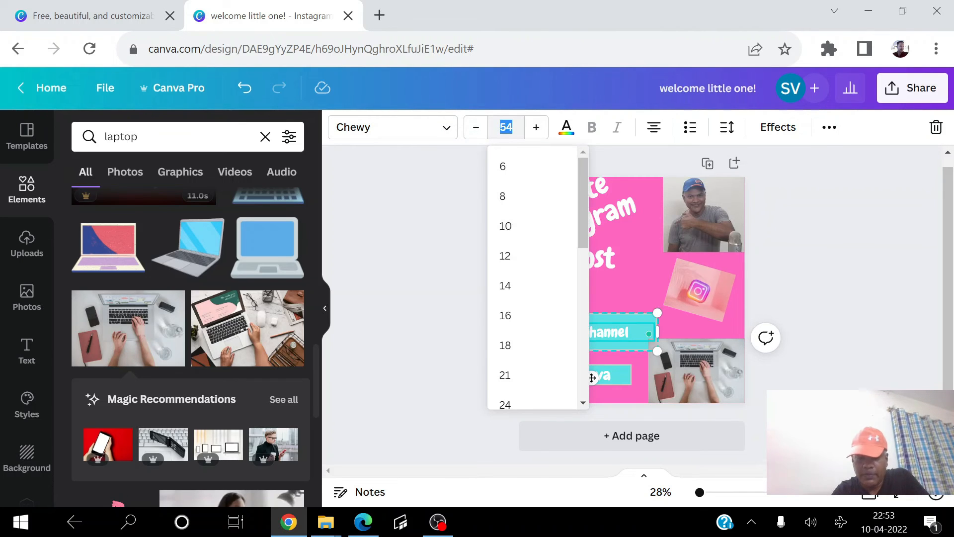
text(40)
key(Return)
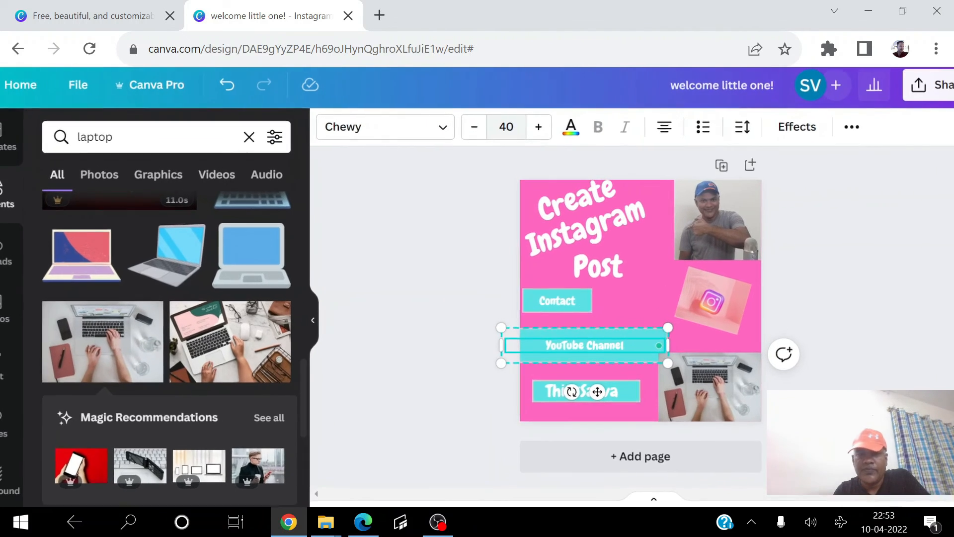
click(502, 127)
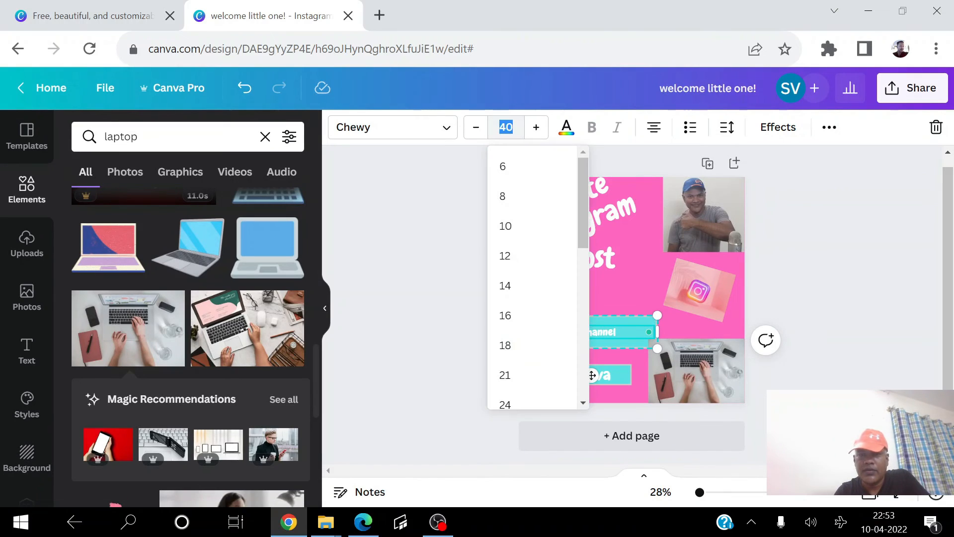
key(Return)
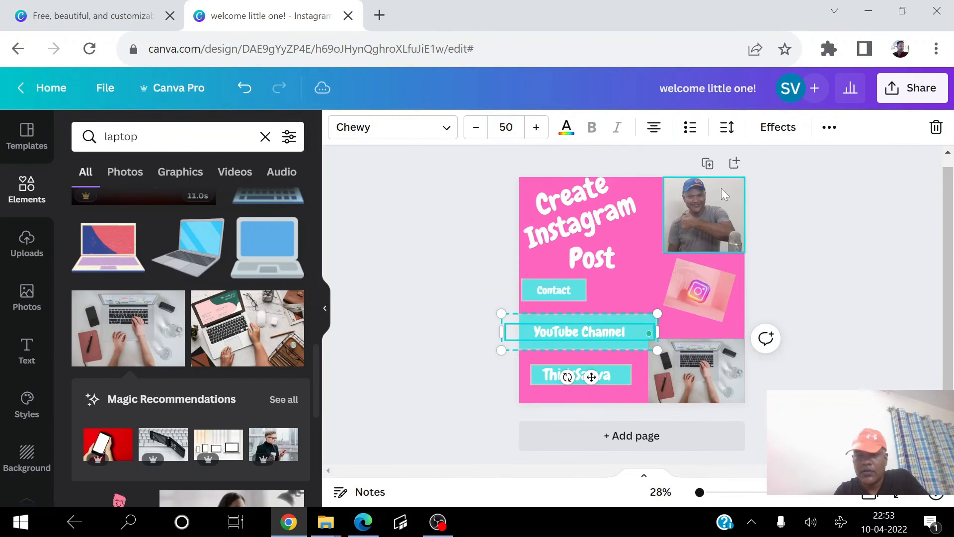
click(865, 280)
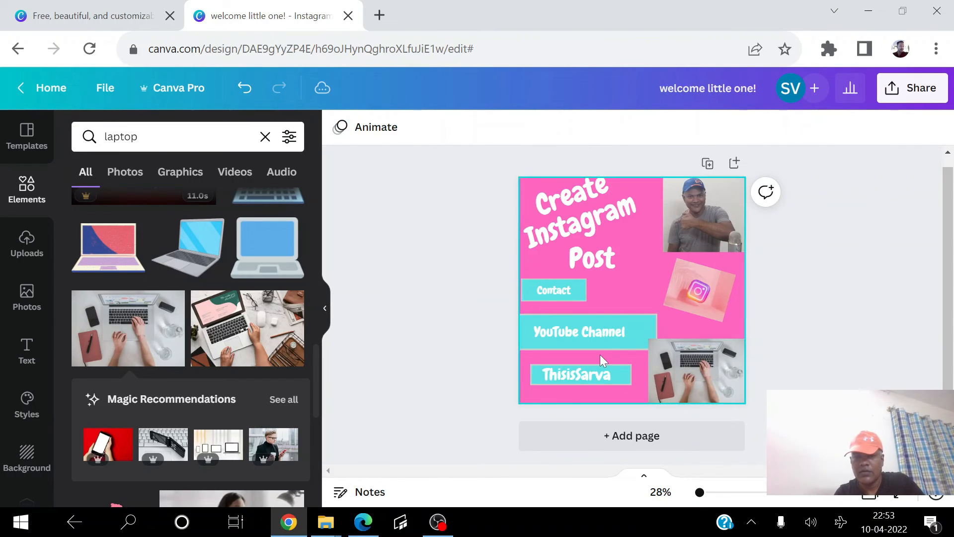
Move the handle button slightly down and tilt it a little counterclockwise, and nudge the "YouTube Channel" button slightly up
click(578, 375)
mouse_move(579, 375)
mouse_down()
mouse_move(572, 412)
mouse_move(581, 382)
mouse_up()
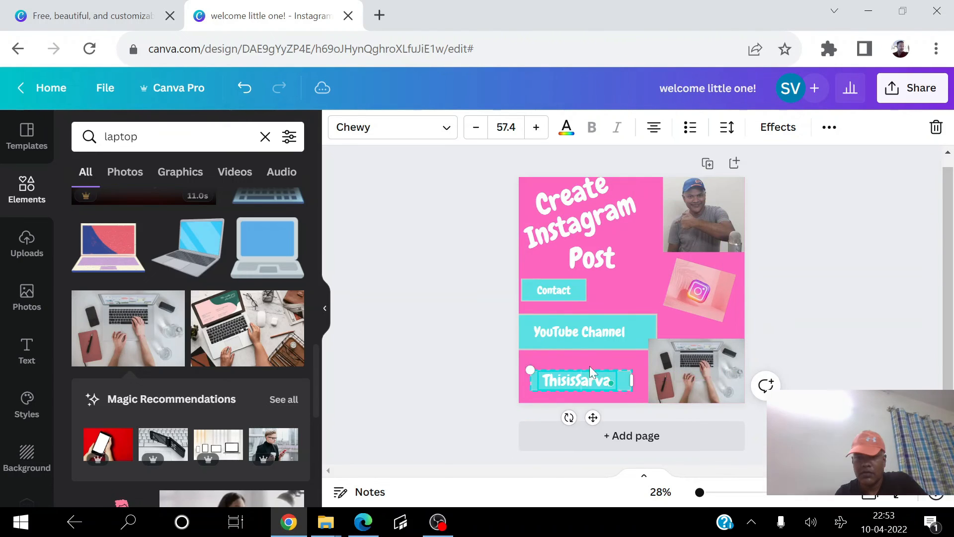
click(616, 283)
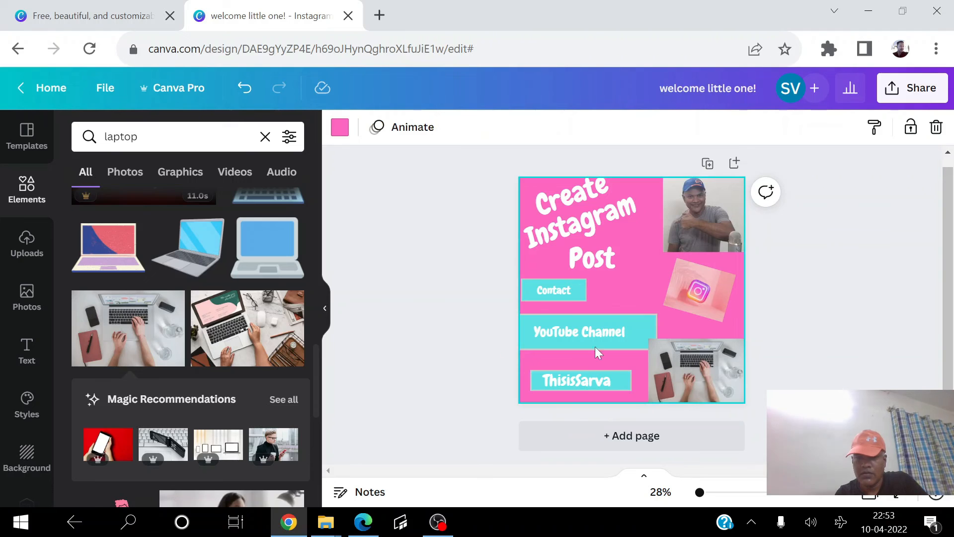
click(566, 382)
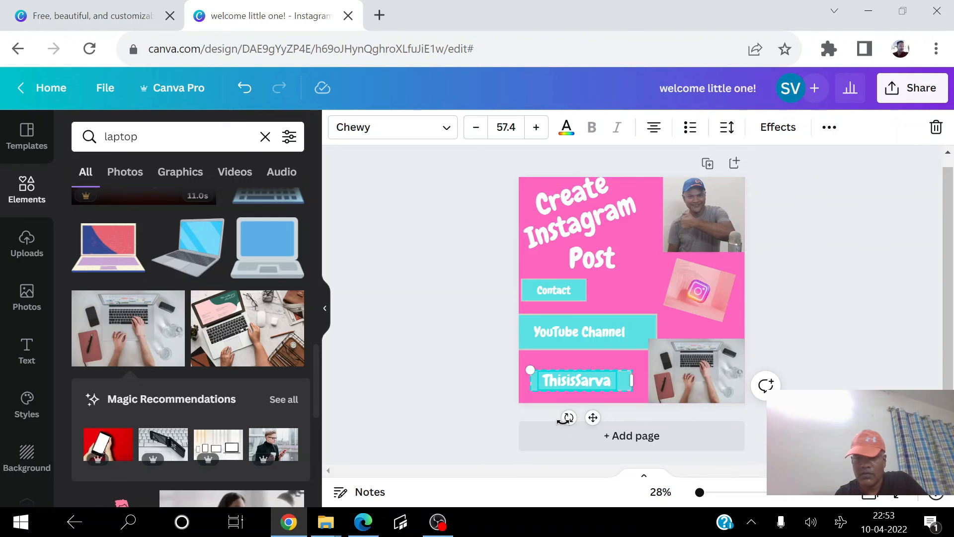
drag(567, 417, 571, 419)
drag(585, 387, 581, 384)
drag(586, 345, 588, 338)
click(856, 286)
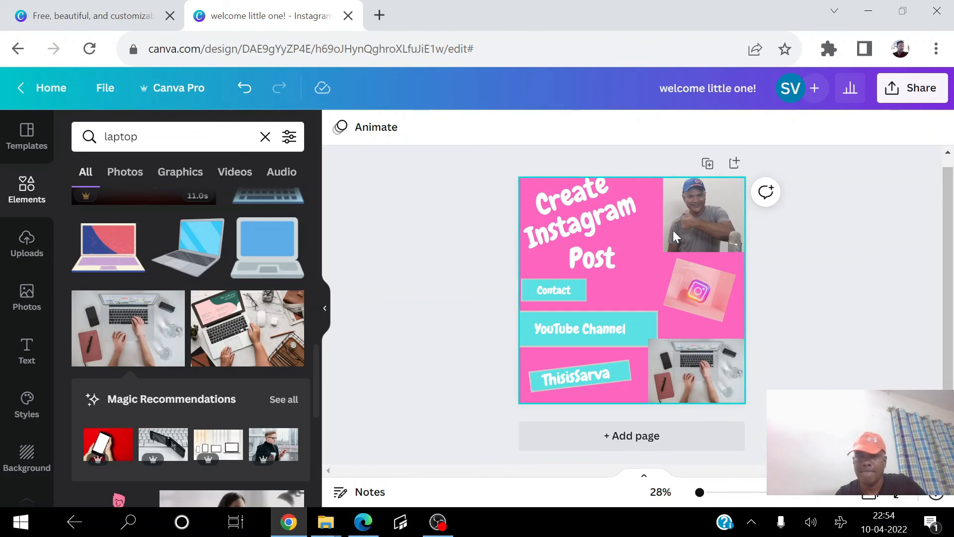
Download the finished design as a PNG at 1080 × 1080 px
click(106, 96)
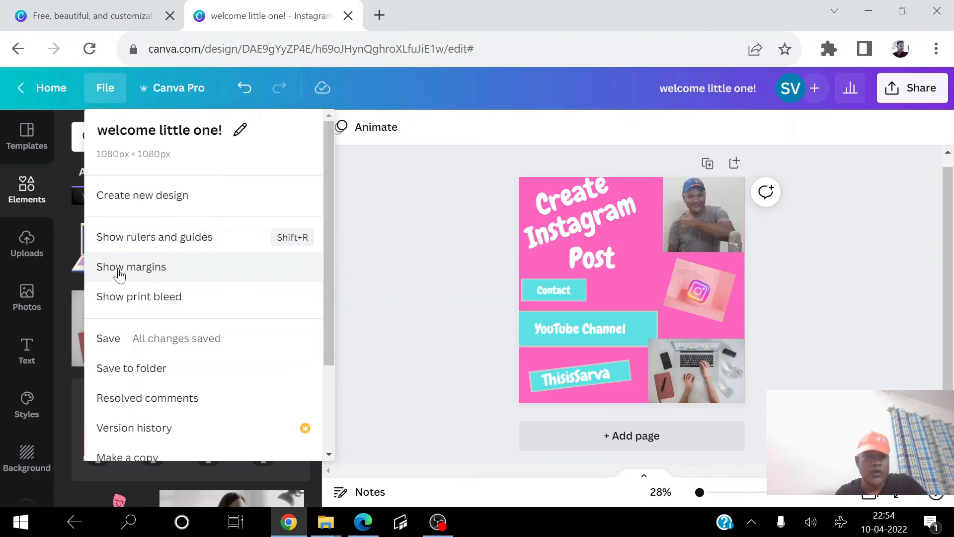
click(330, 422)
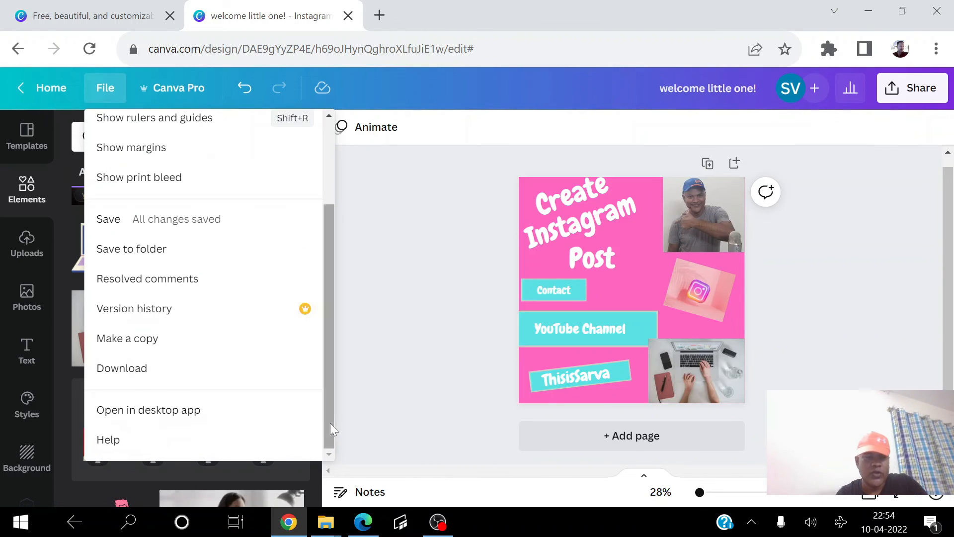
click(136, 370)
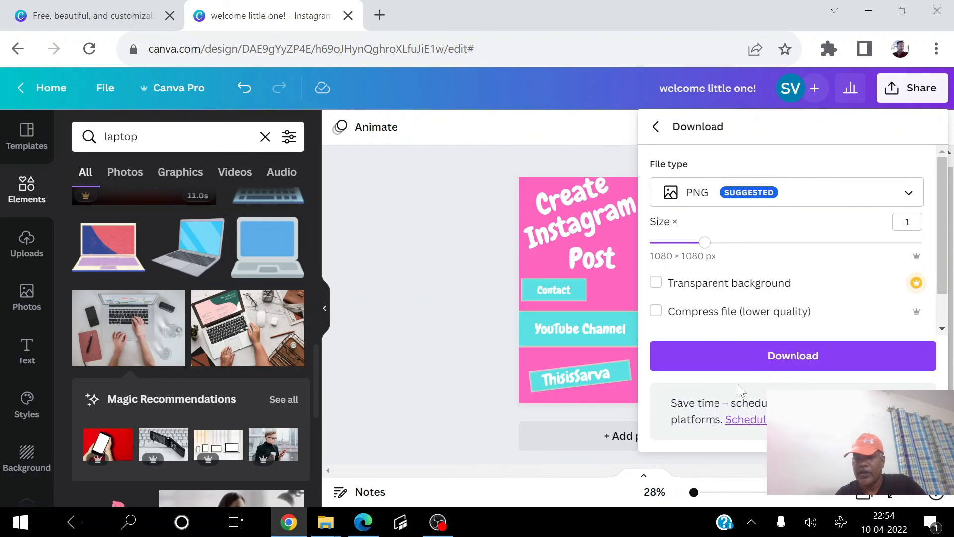
click(749, 364)
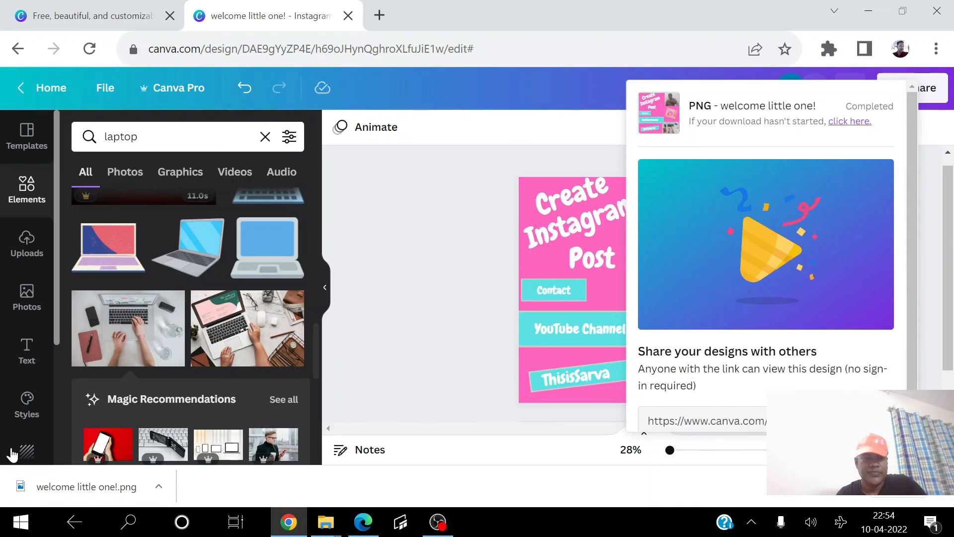
Open the downloaded "welcome little one!.png" to view the exported post, and switch back to the Canva design in Chrome
click(70, 484)
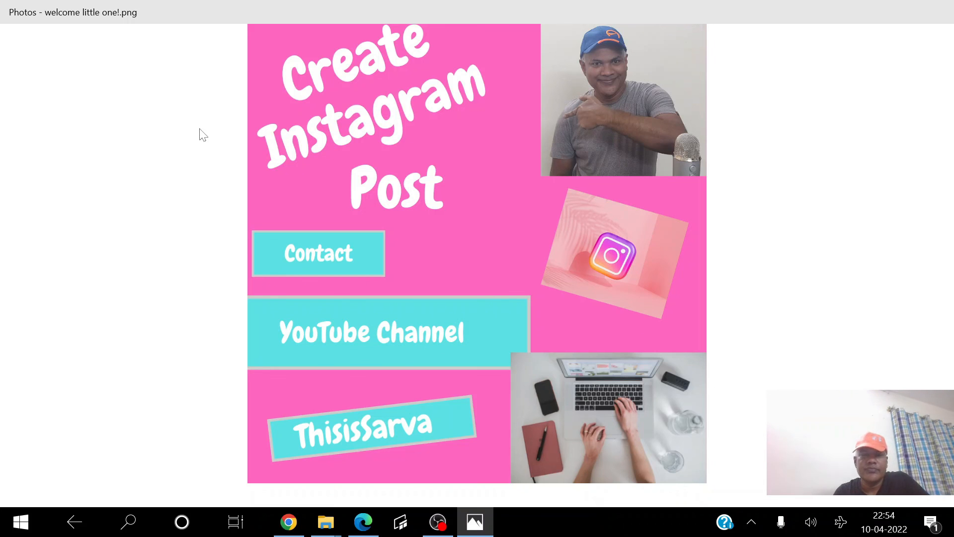
click(438, 527)
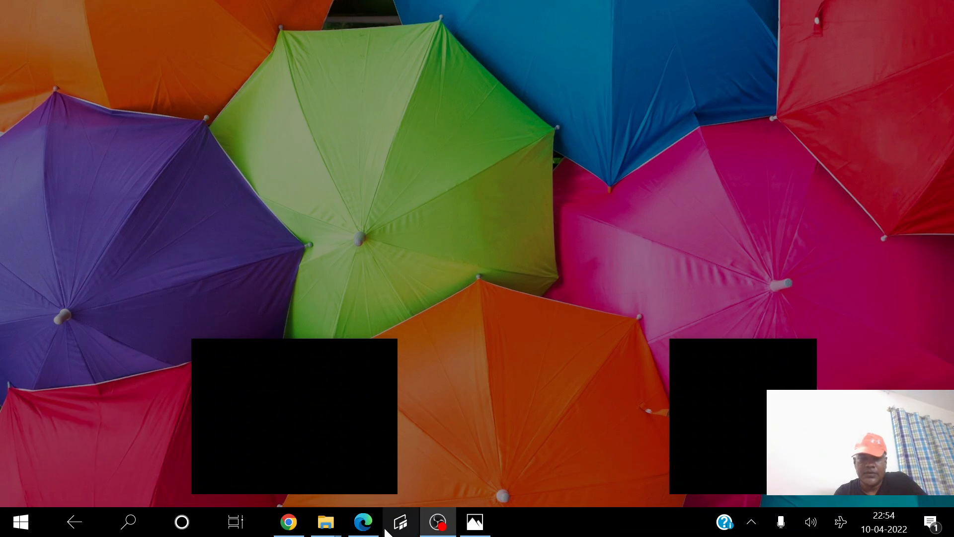
click(289, 522)
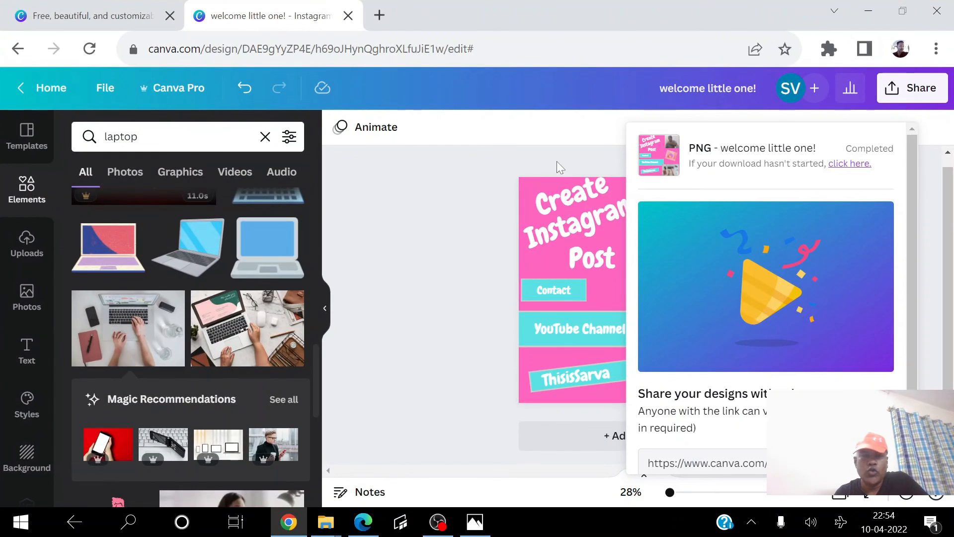
Add a second page to the design and apply the "Here's My Navami Platter" food Instagram post template to it
click(38, 134)
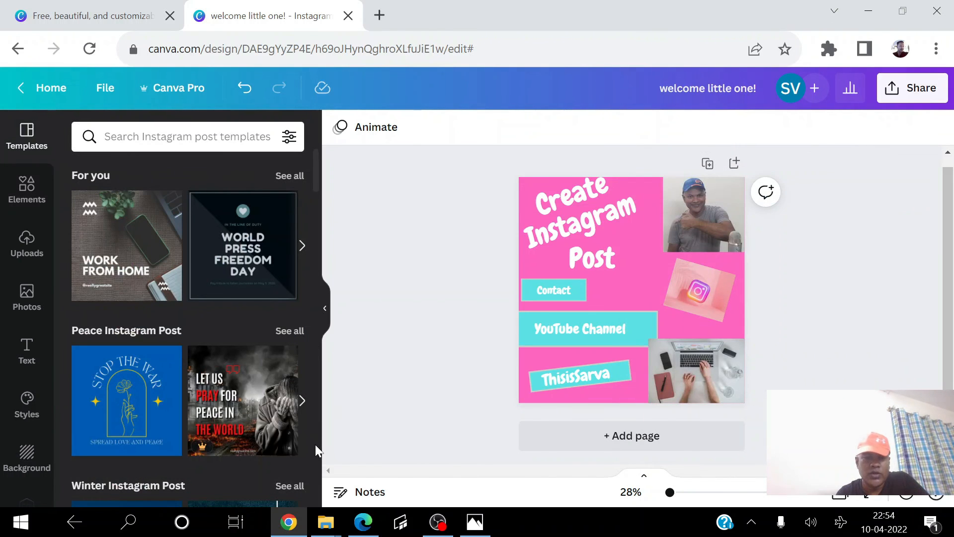
click(663, 438)
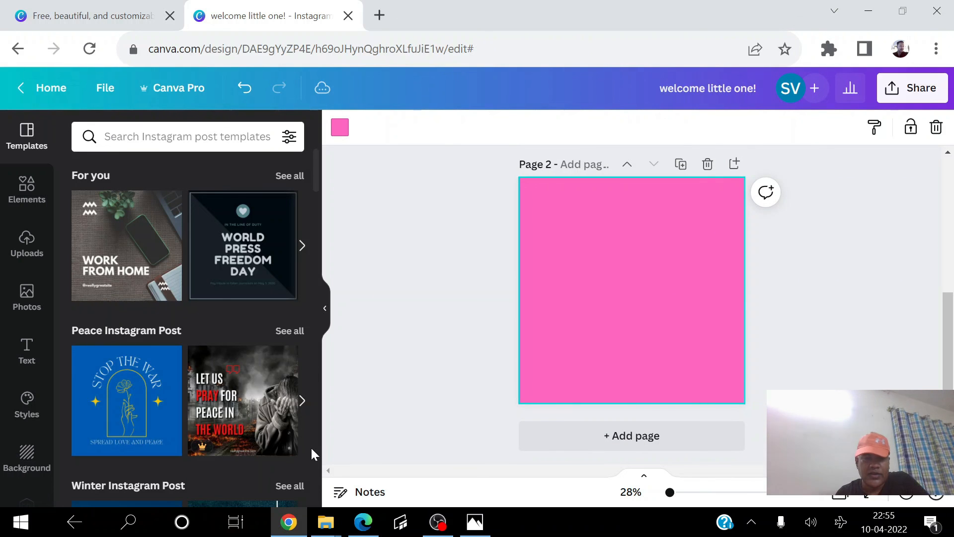
drag(316, 183, 320, 373)
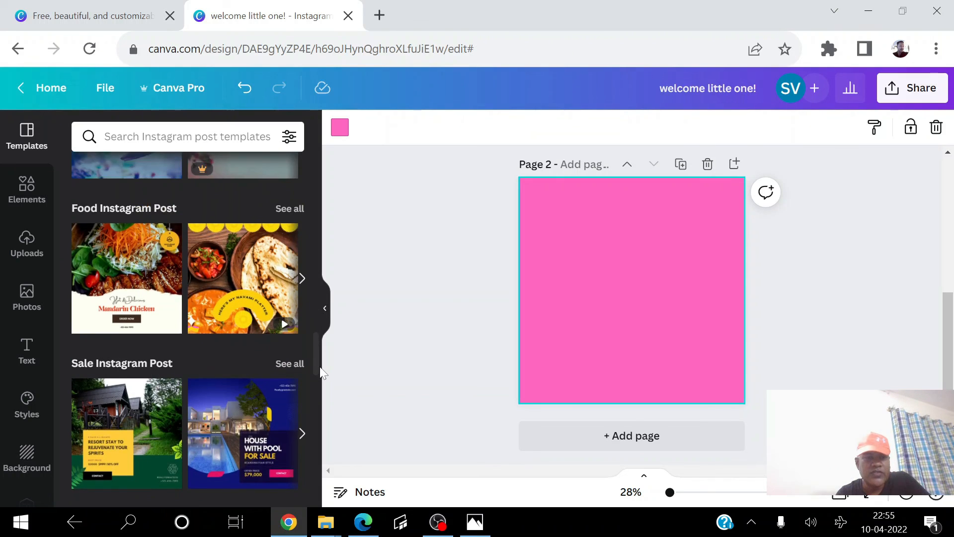
click(231, 283)
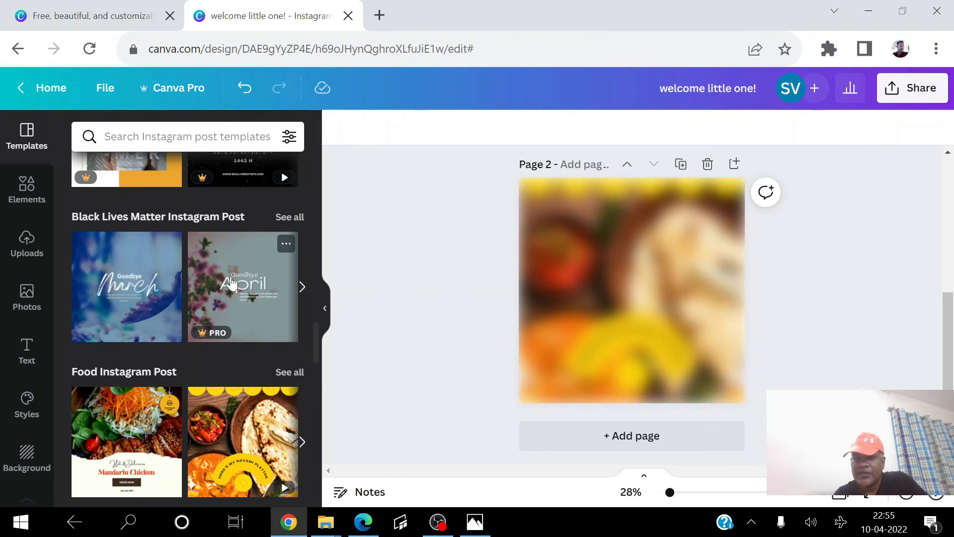
click(232, 283)
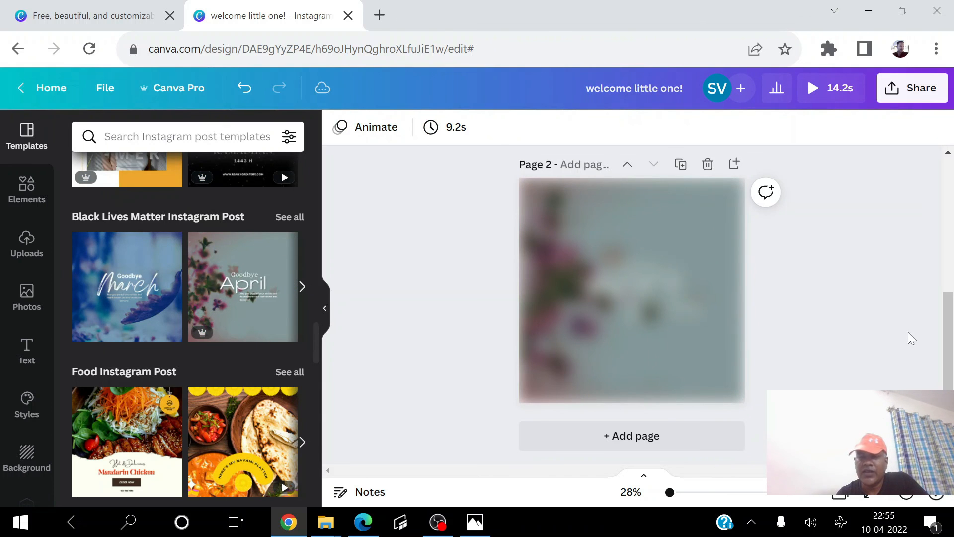
click(281, 428)
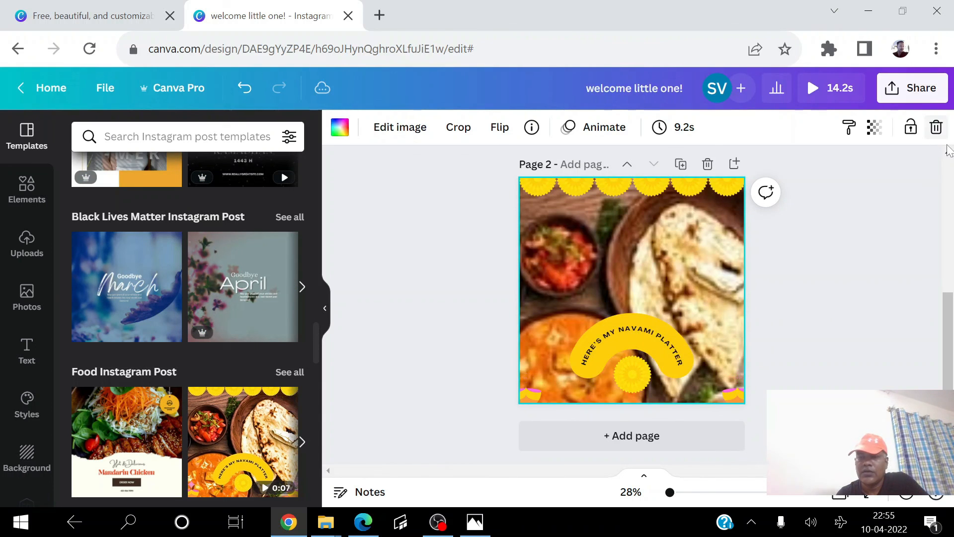
Open the curved "HERE'S MY NAVAMI PLATTER" text on page 2 for editing
click(621, 328)
click(649, 282)
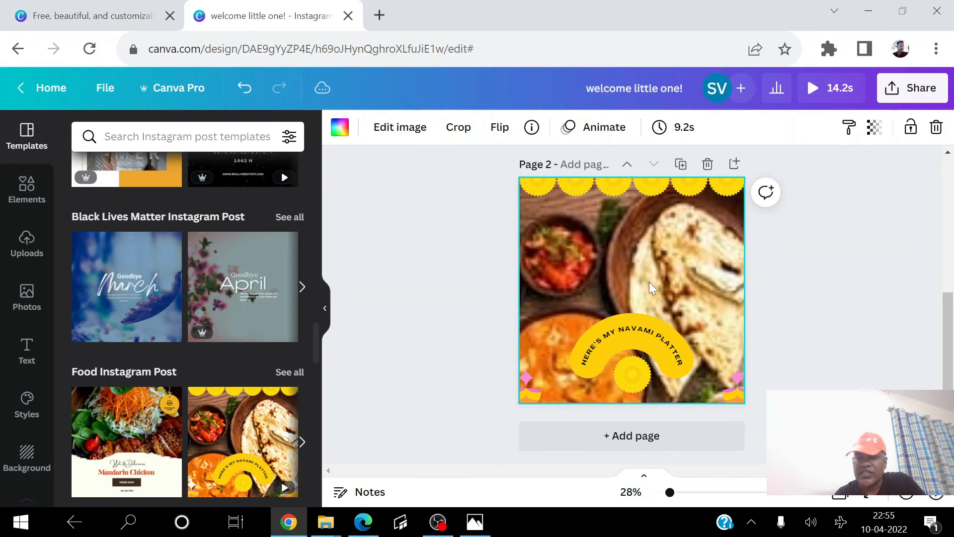
click(636, 345)
click(558, 263)
click(674, 370)
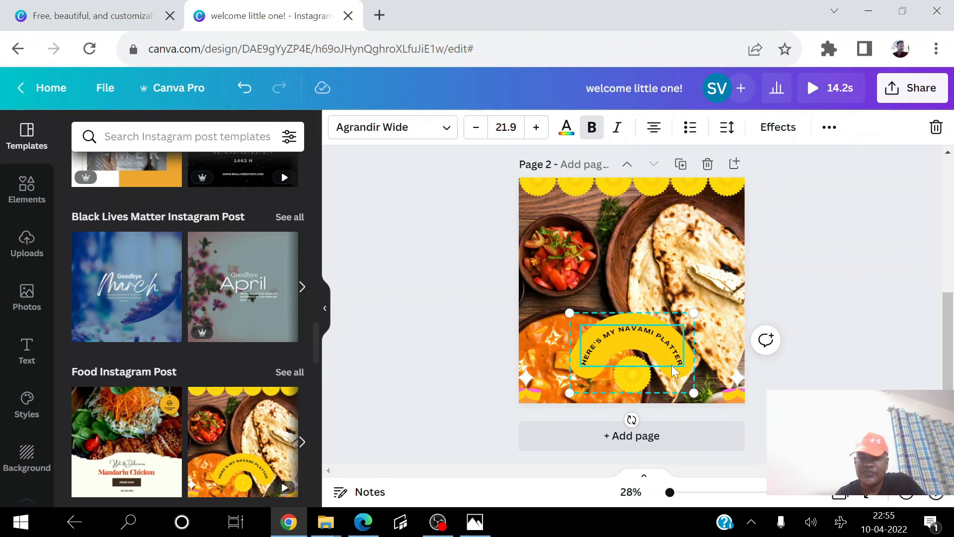
double_click(641, 348)
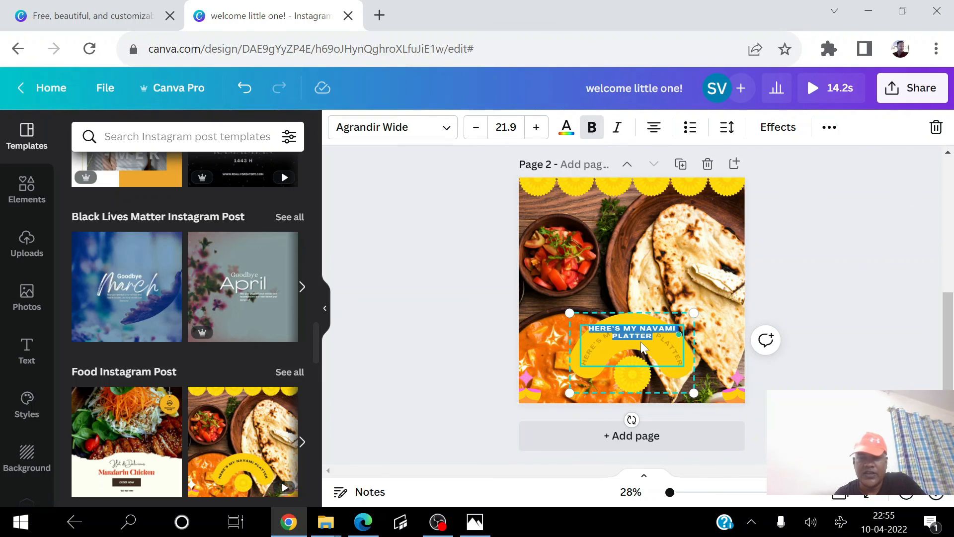